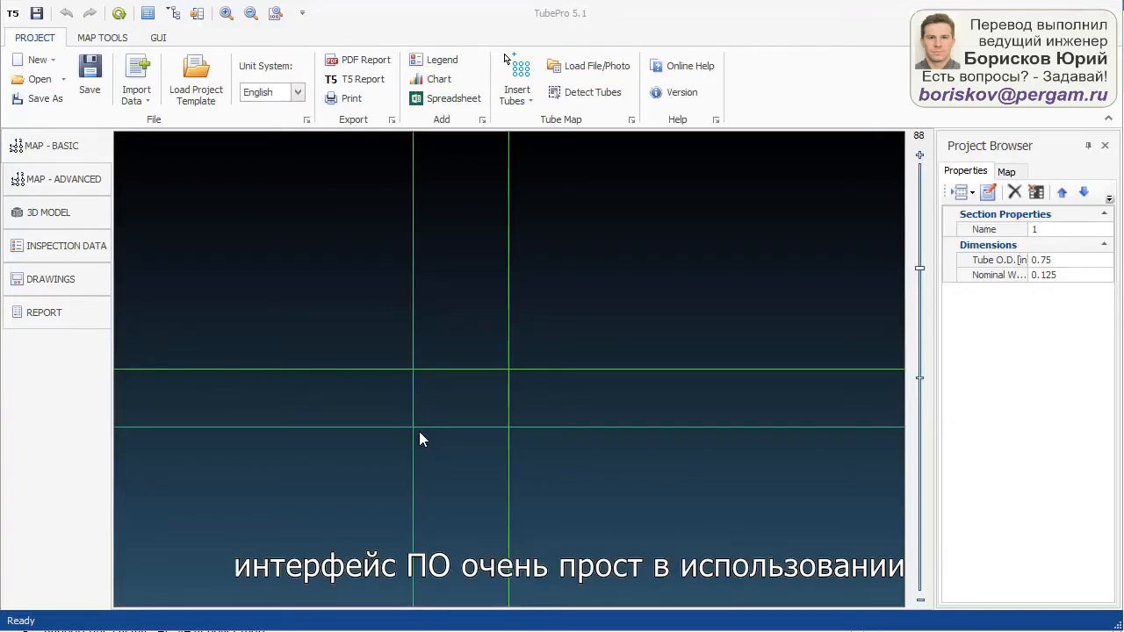
drag(418, 431, 349, 342)
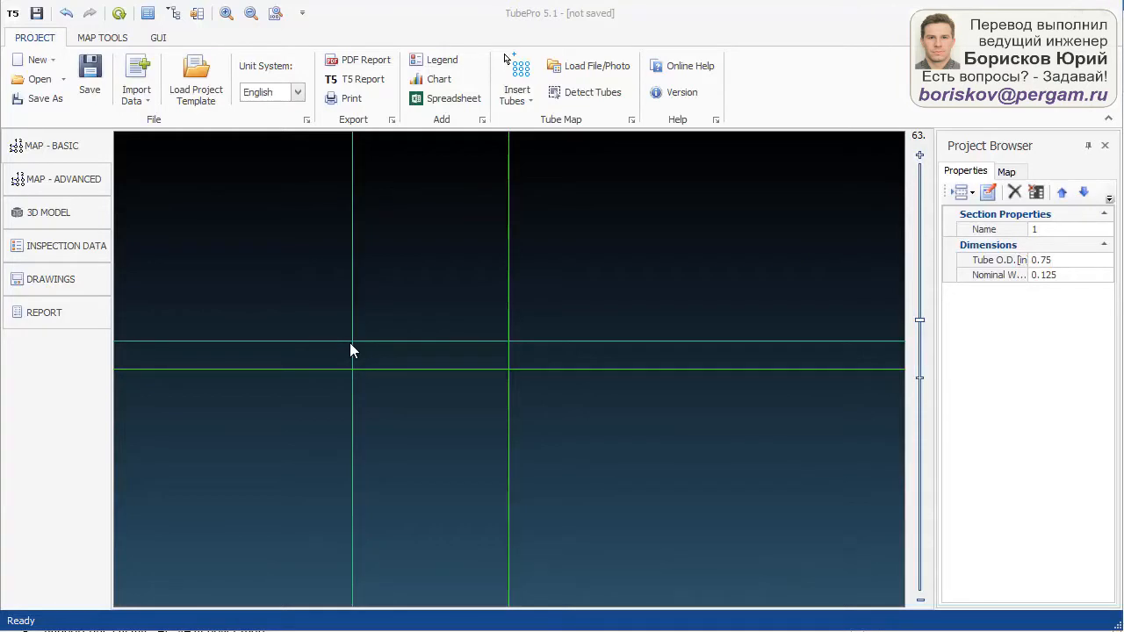
drag(349, 342, 317, 337)
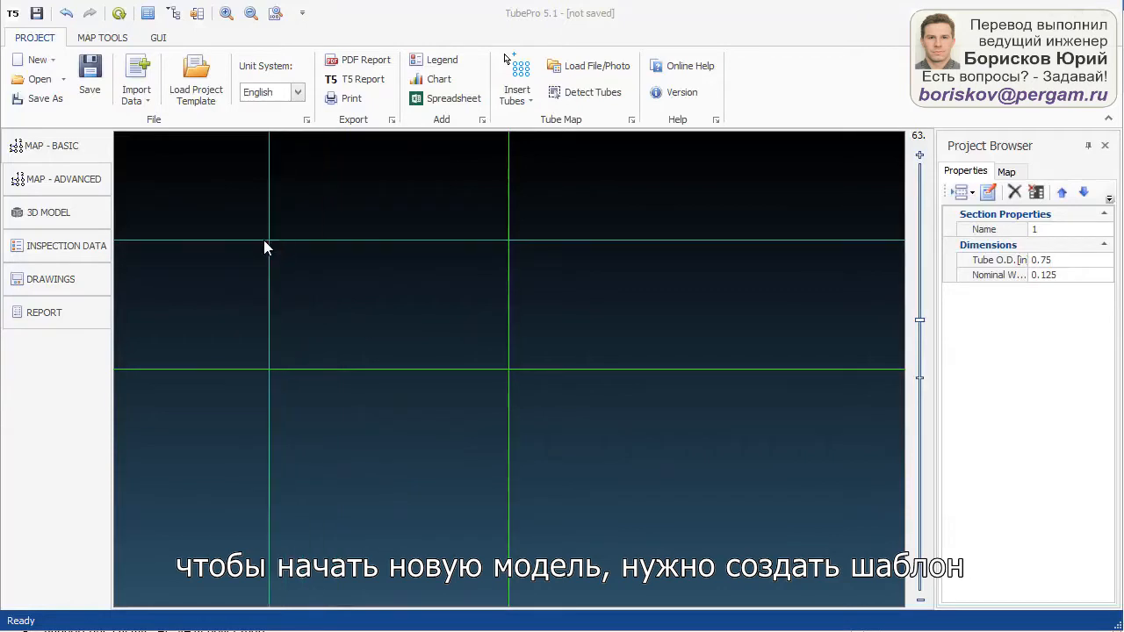
Create a new project from the default template without saving the current project.
click(54, 63)
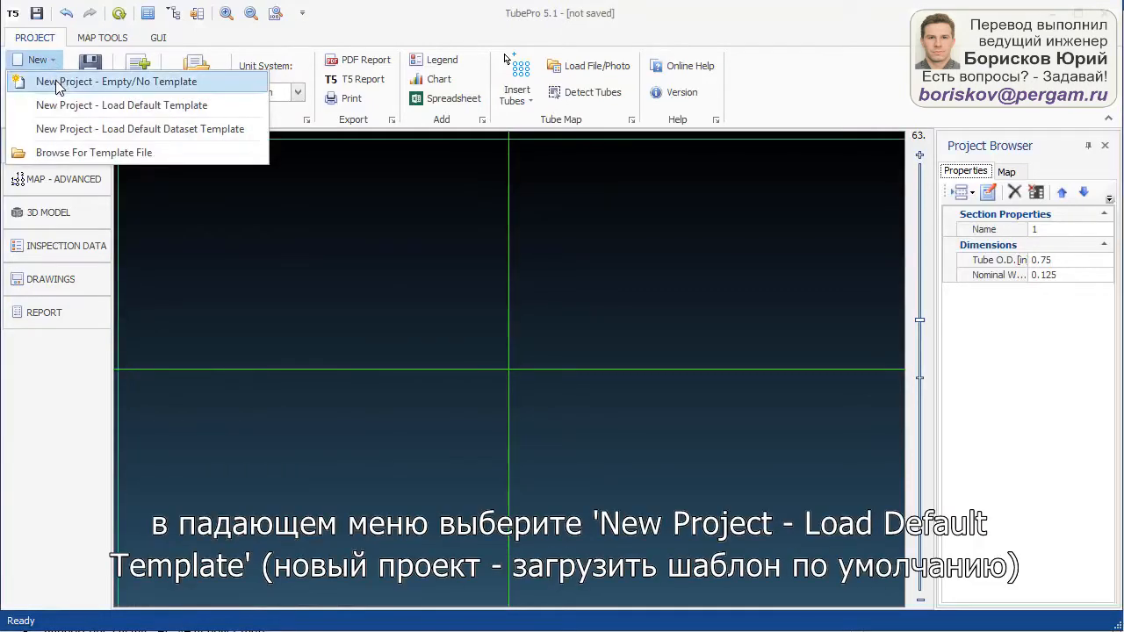
click(184, 107)
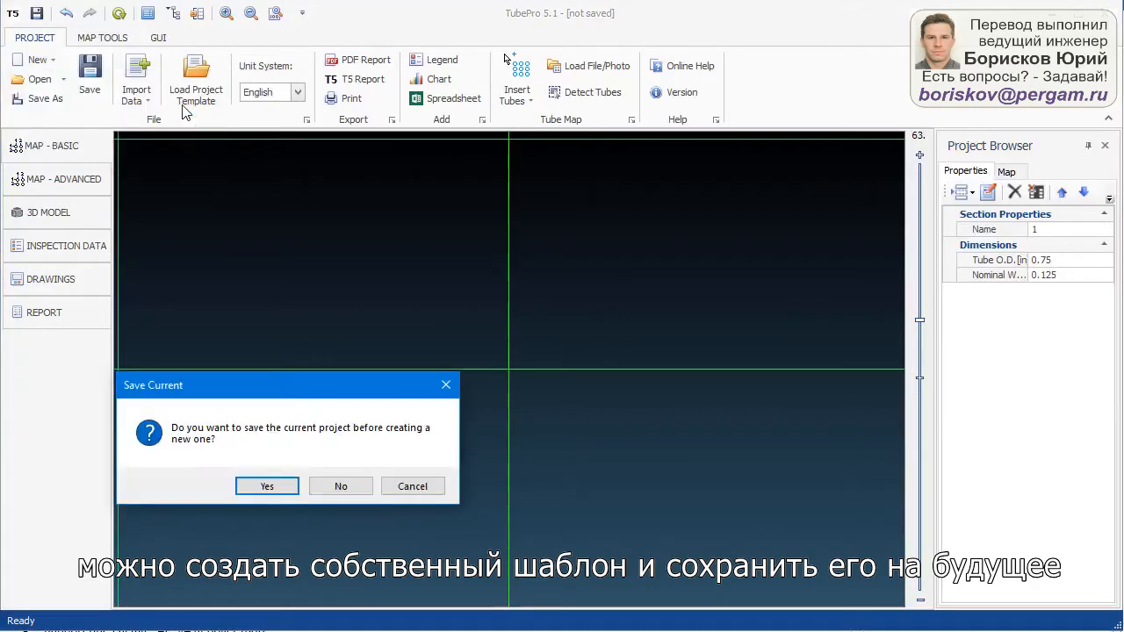
click(342, 489)
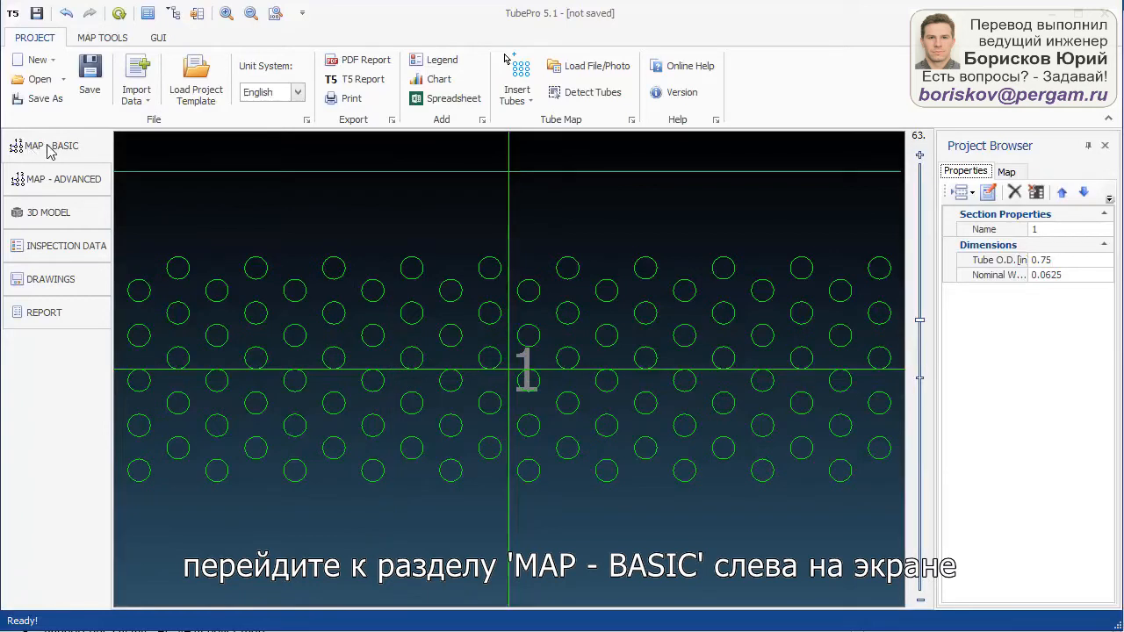
Select the whole tube section 1 and clear all tubes from the map.
click(107, 41)
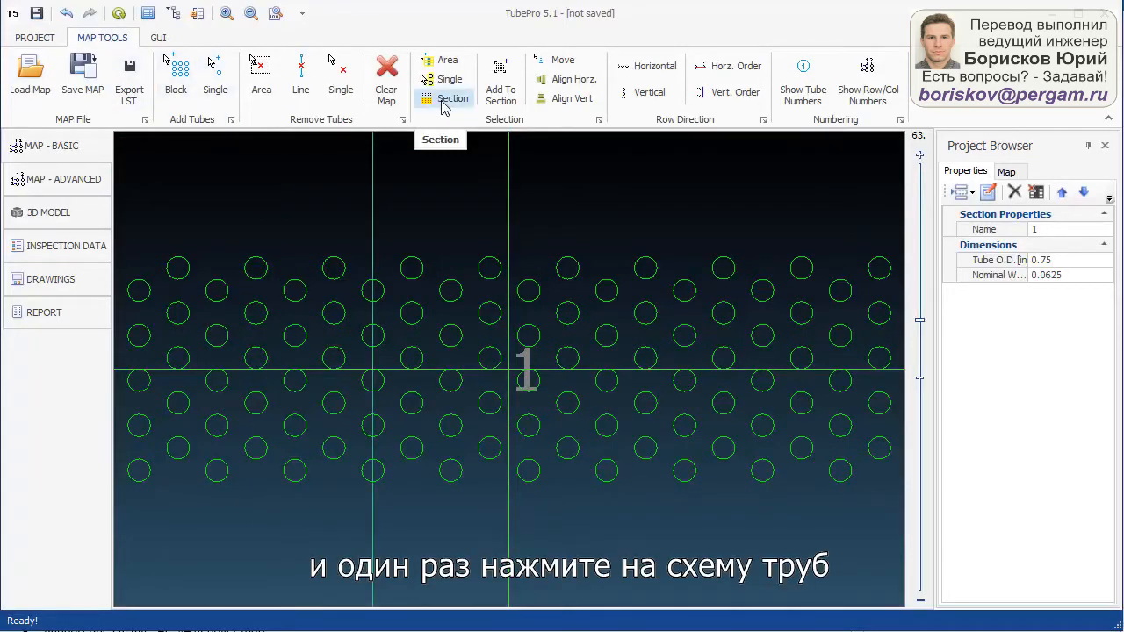
click(446, 104)
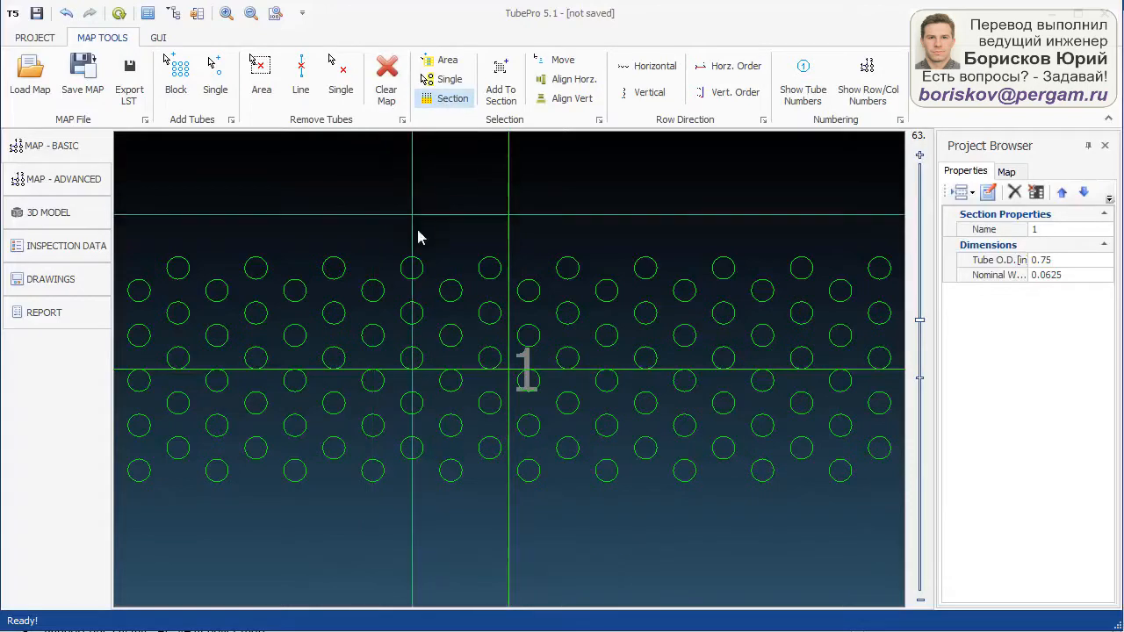
click(421, 267)
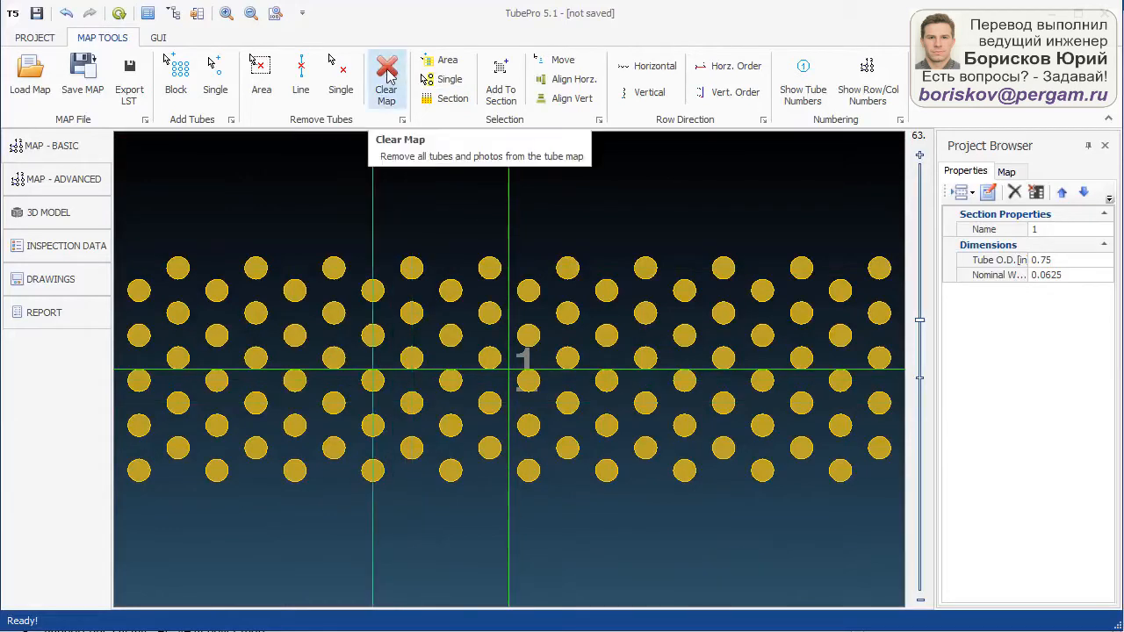
click(387, 78)
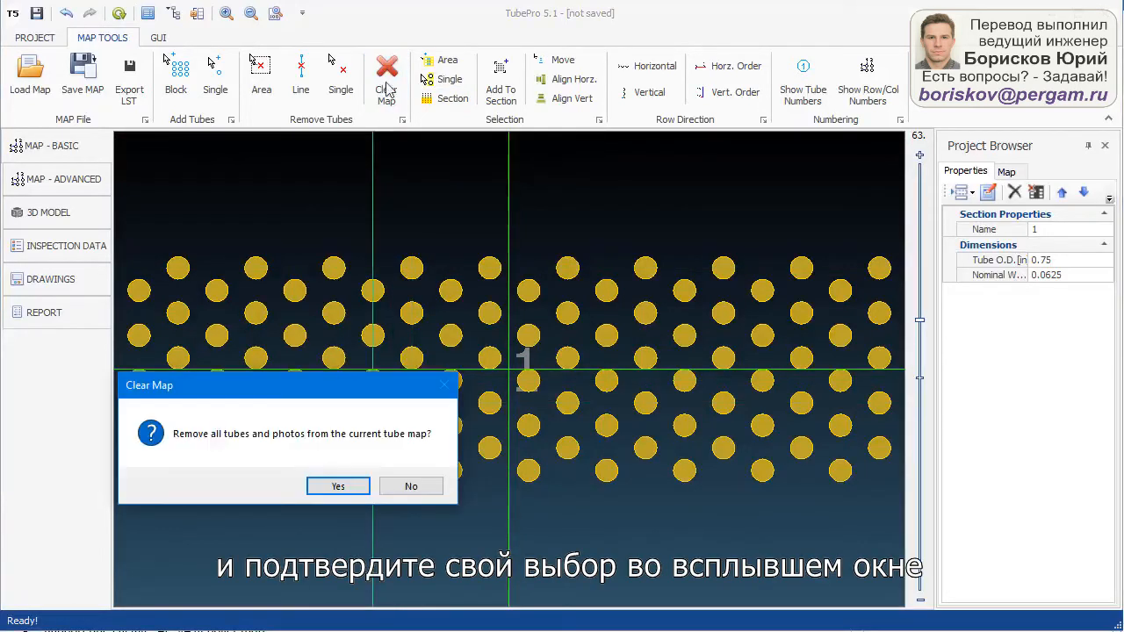
click(362, 486)
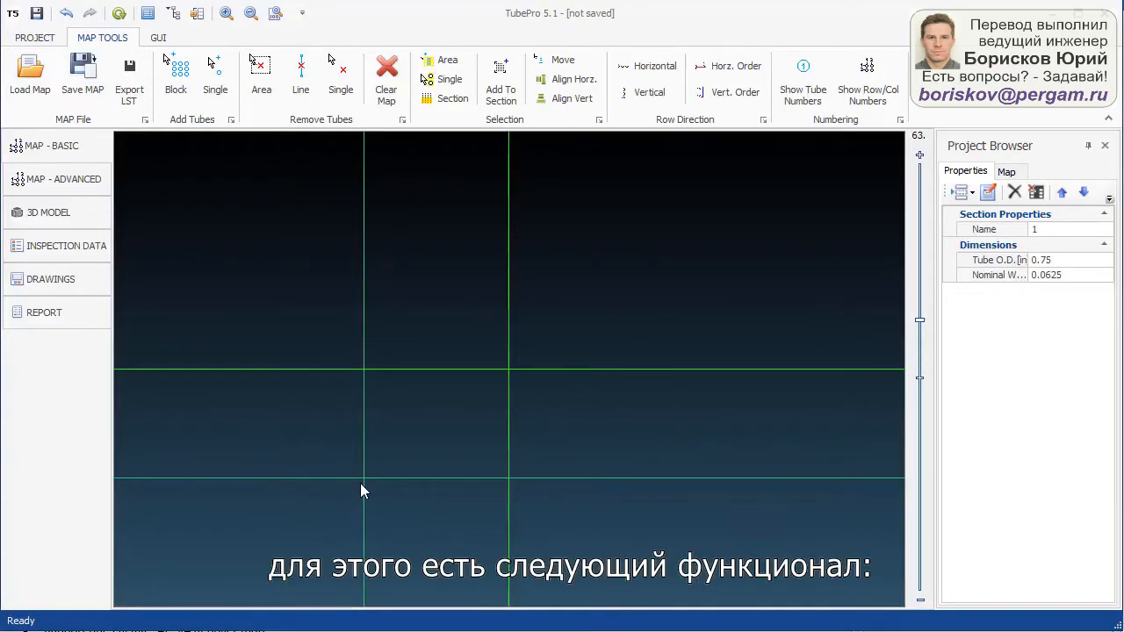
Place five single tubes in a horizontal row above the map's horizontal centre line.
click(220, 78)
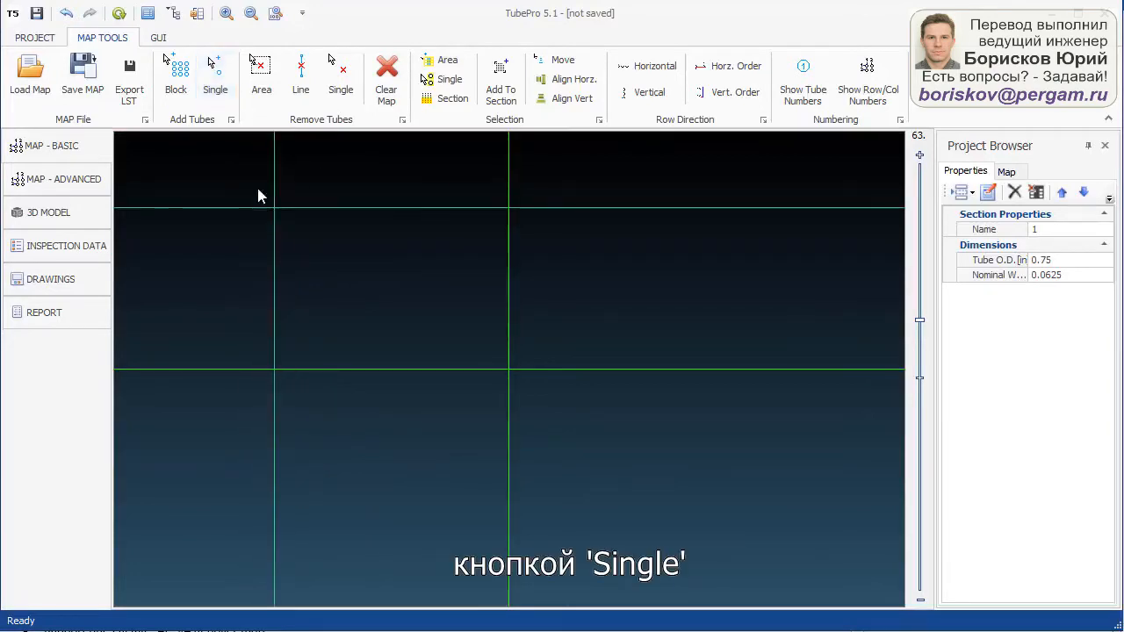
click(299, 300)
click(375, 300)
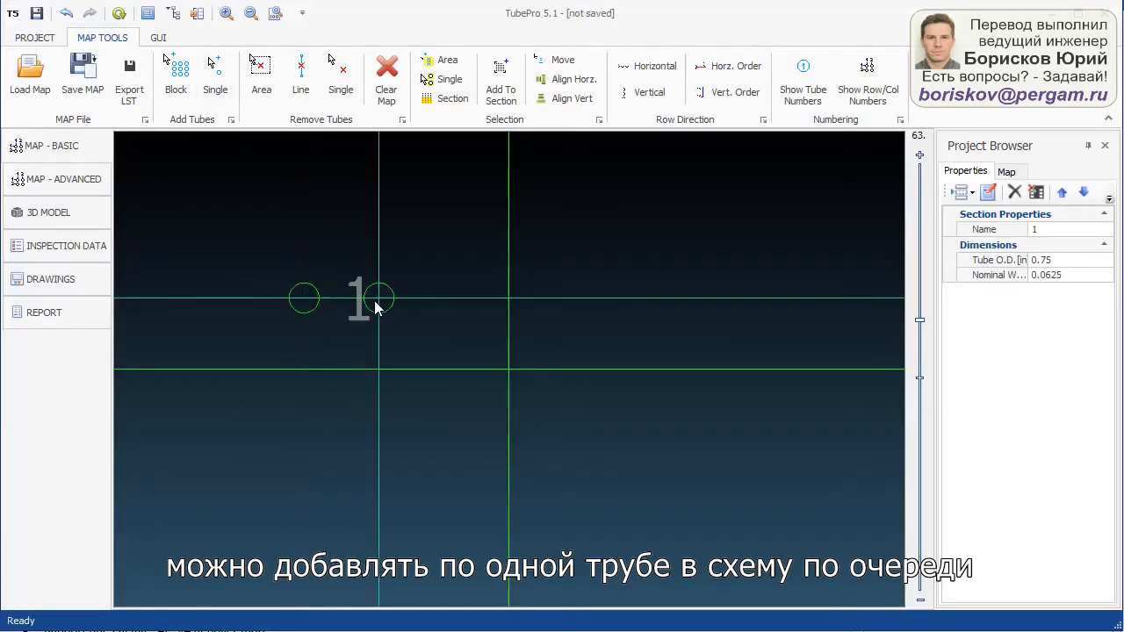
click(442, 298)
click(514, 300)
click(573, 300)
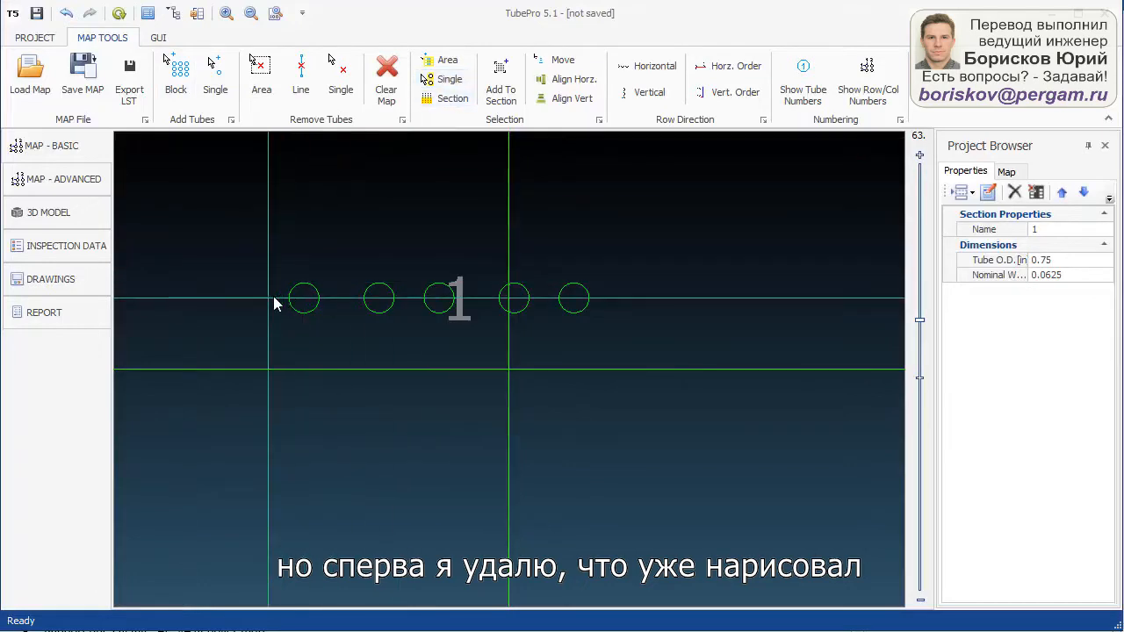
Select all five single tubes with an area selection and clear the tube map.
click(301, 301)
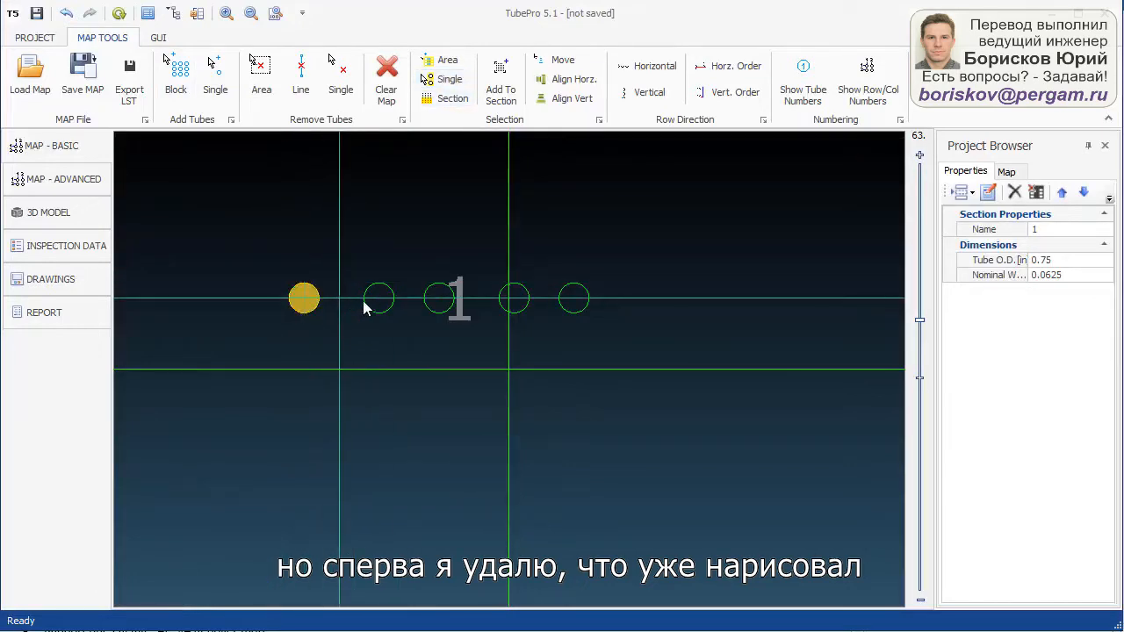
click(574, 299)
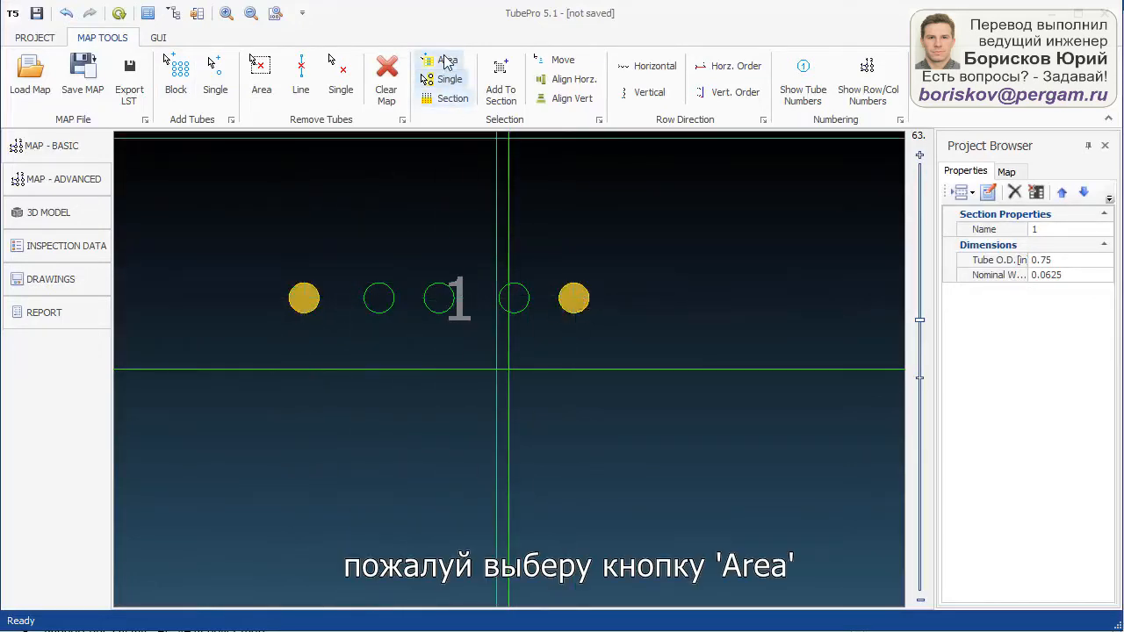
click(439, 60)
drag(629, 254, 241, 340)
click(386, 74)
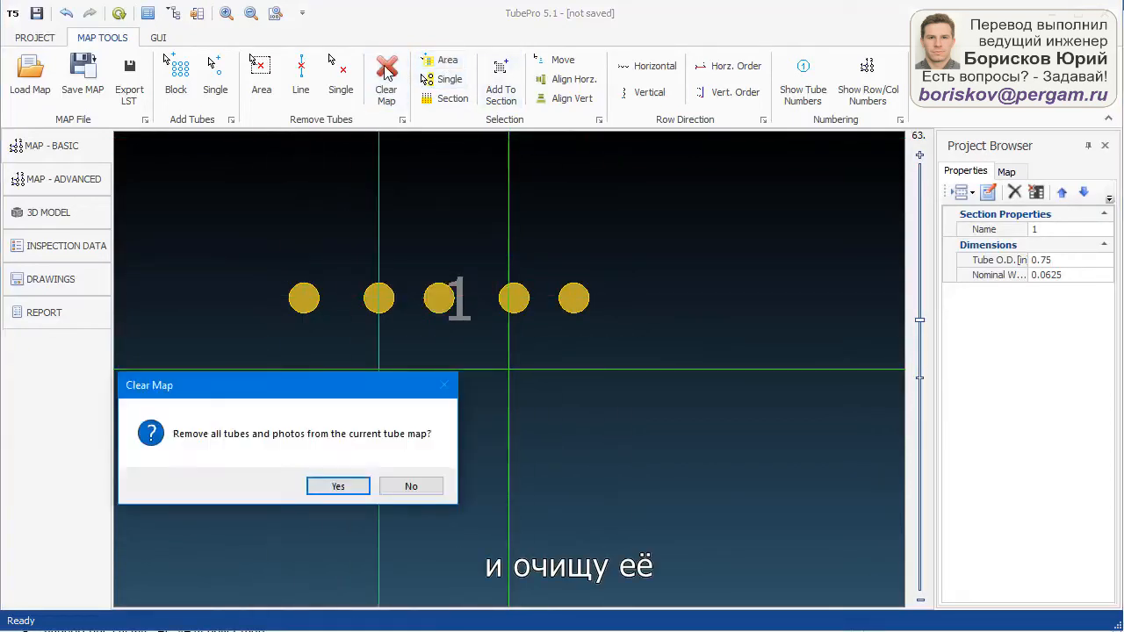
click(338, 486)
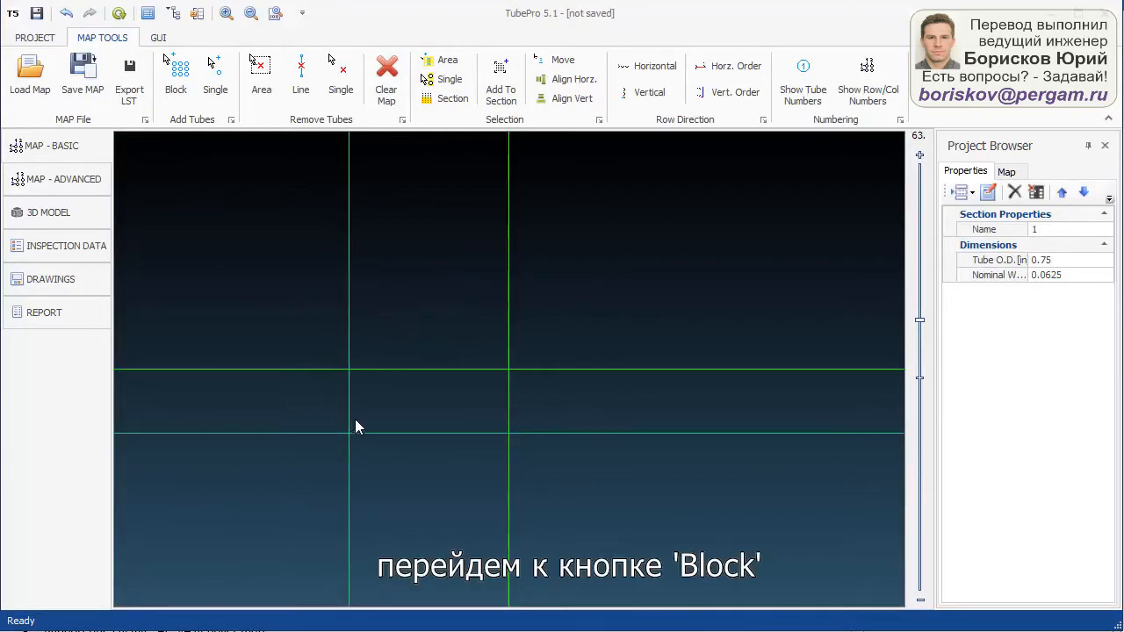
Add a rectangular tube block with 12 rows, 14 tubes per row, a 1.0 in pitch and pattern 60.
click(177, 77)
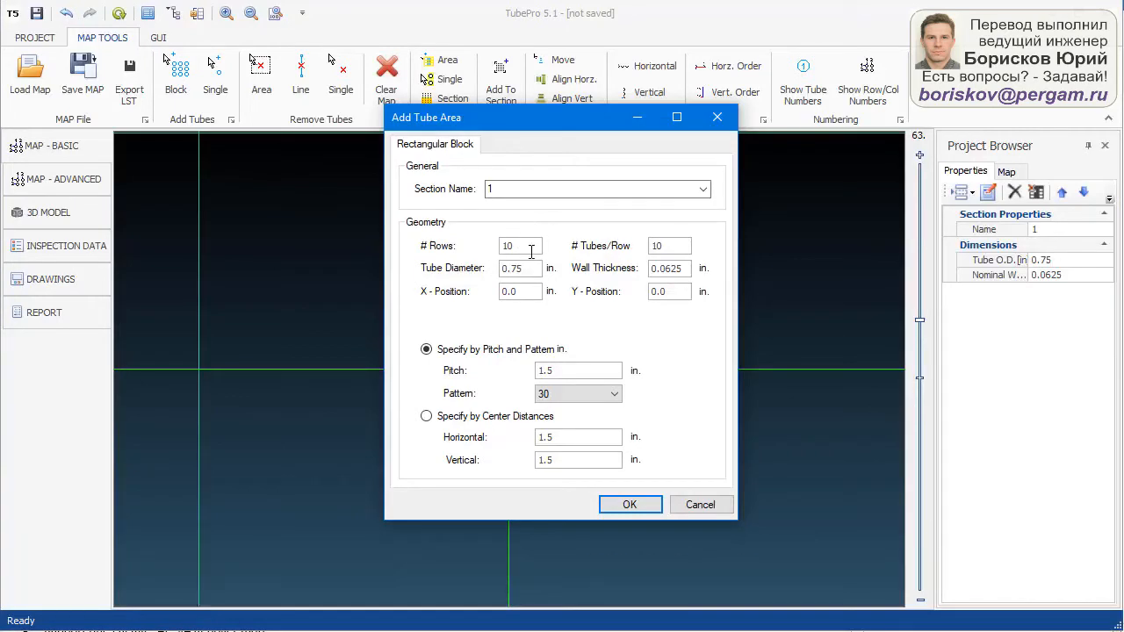
drag(525, 246, 485, 247)
text(12)
drag(657, 247, 672, 247)
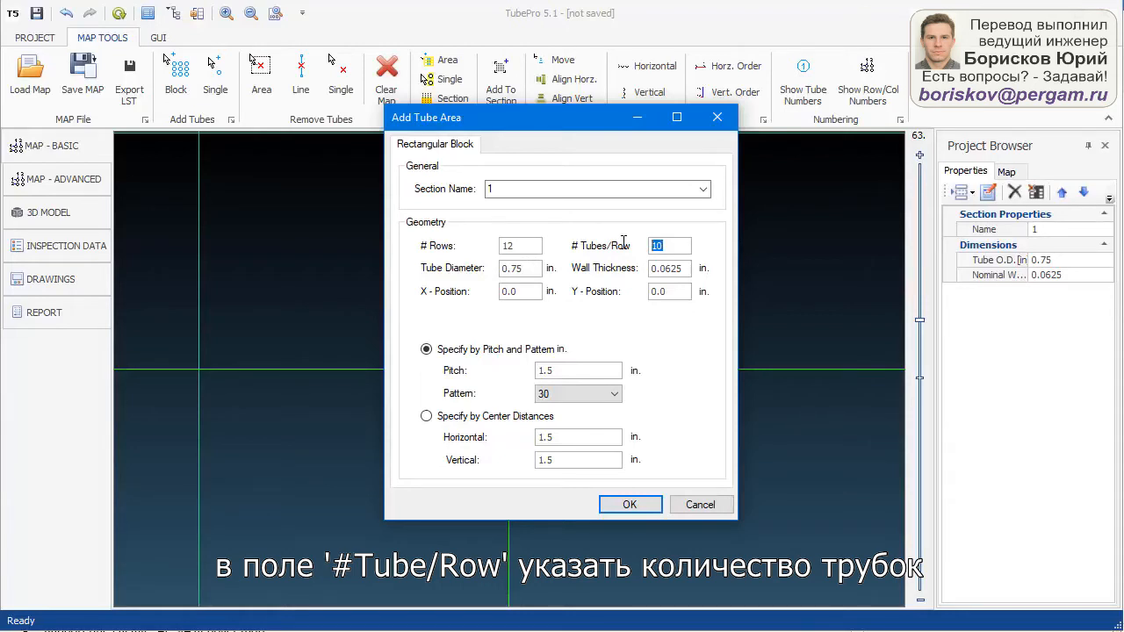
text(14)
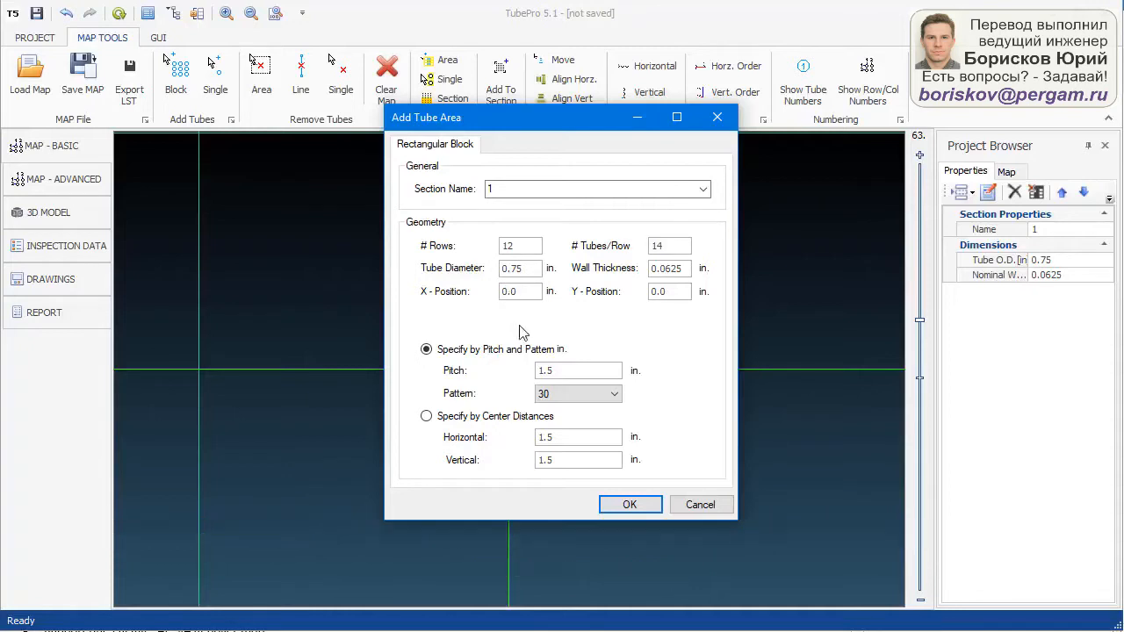
drag(560, 369, 523, 370)
text(1.0)
click(597, 403)
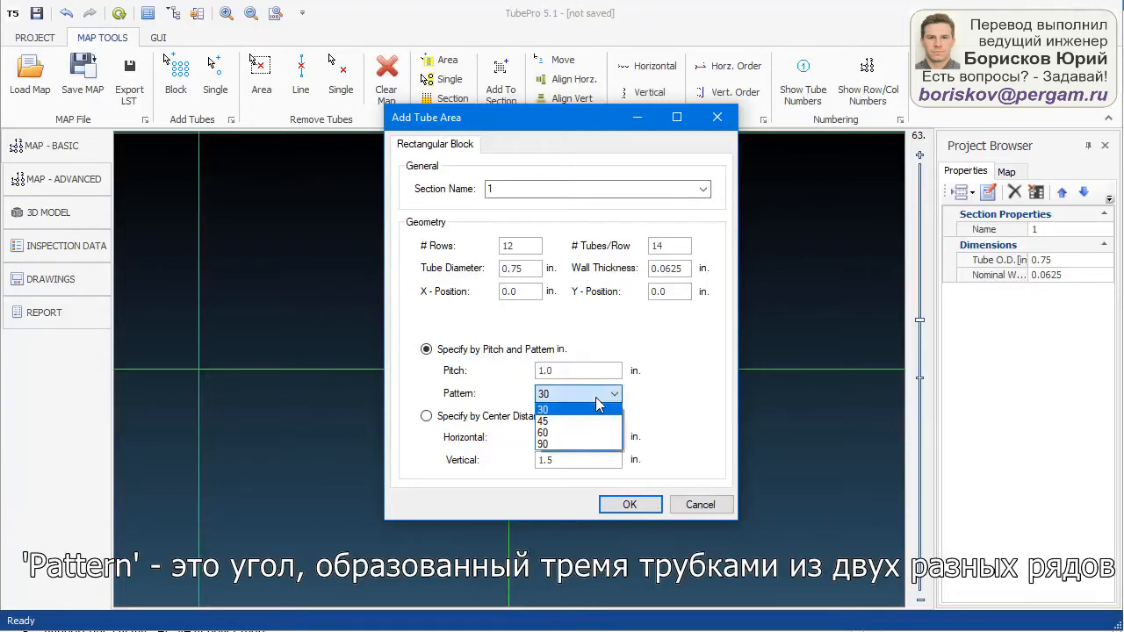
click(548, 433)
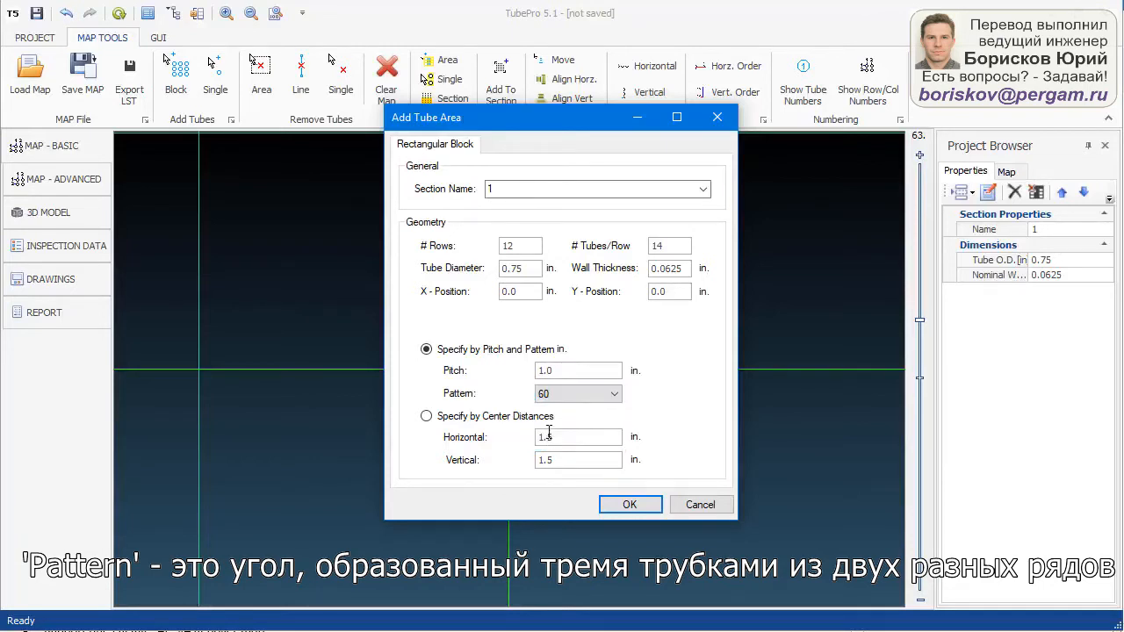
click(630, 505)
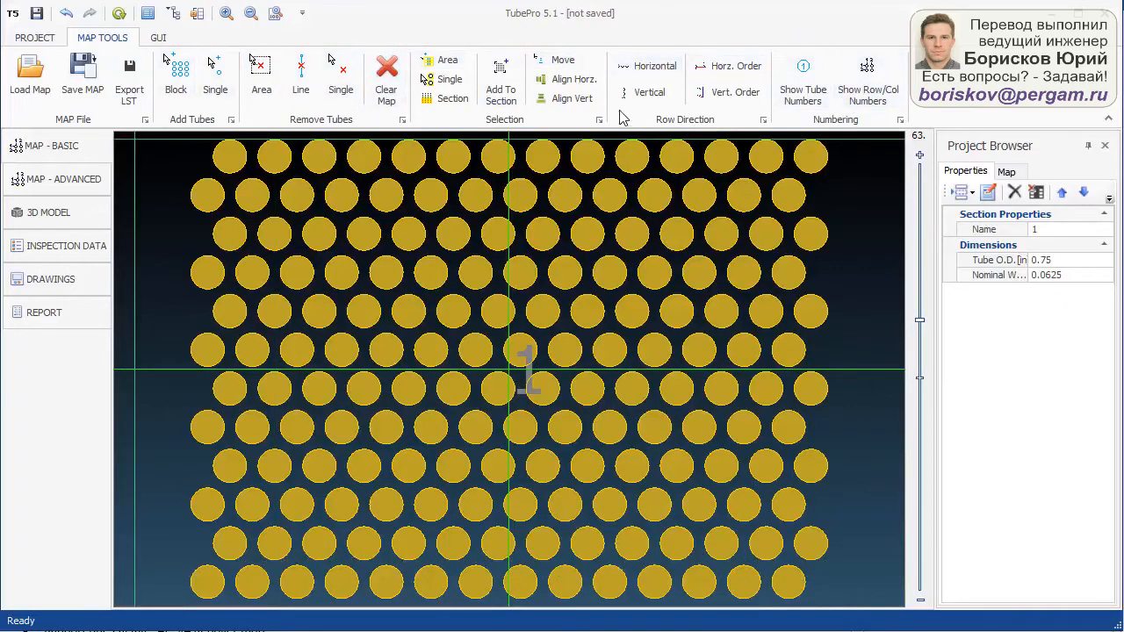
Switch to the advanced map workspace and look through its tube, edit, common and photo tools.
click(75, 180)
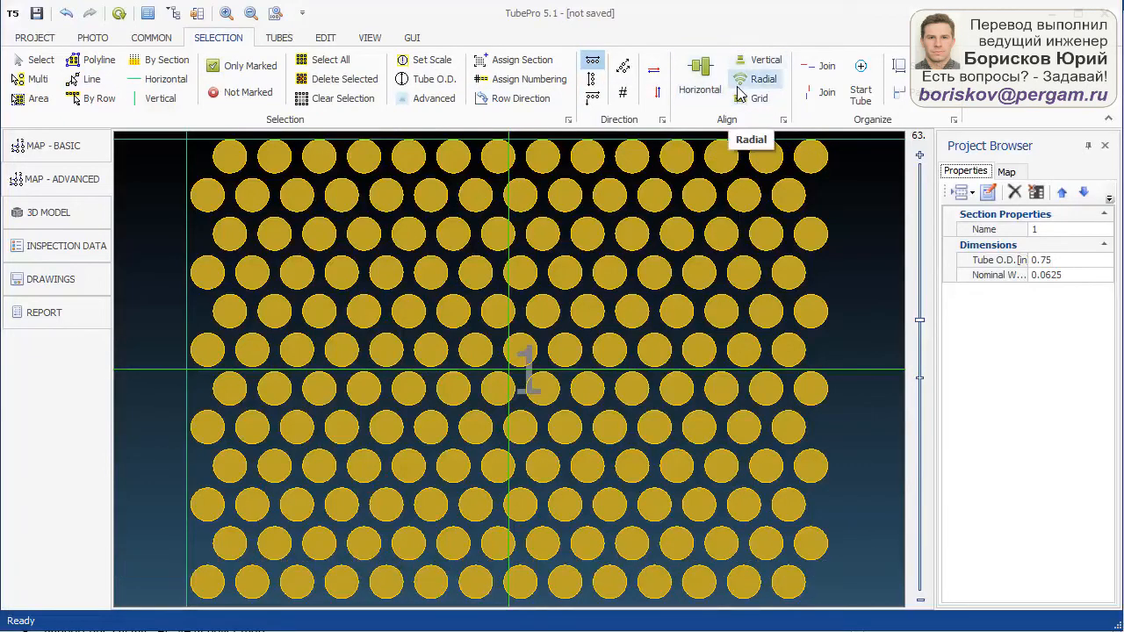
click(280, 39)
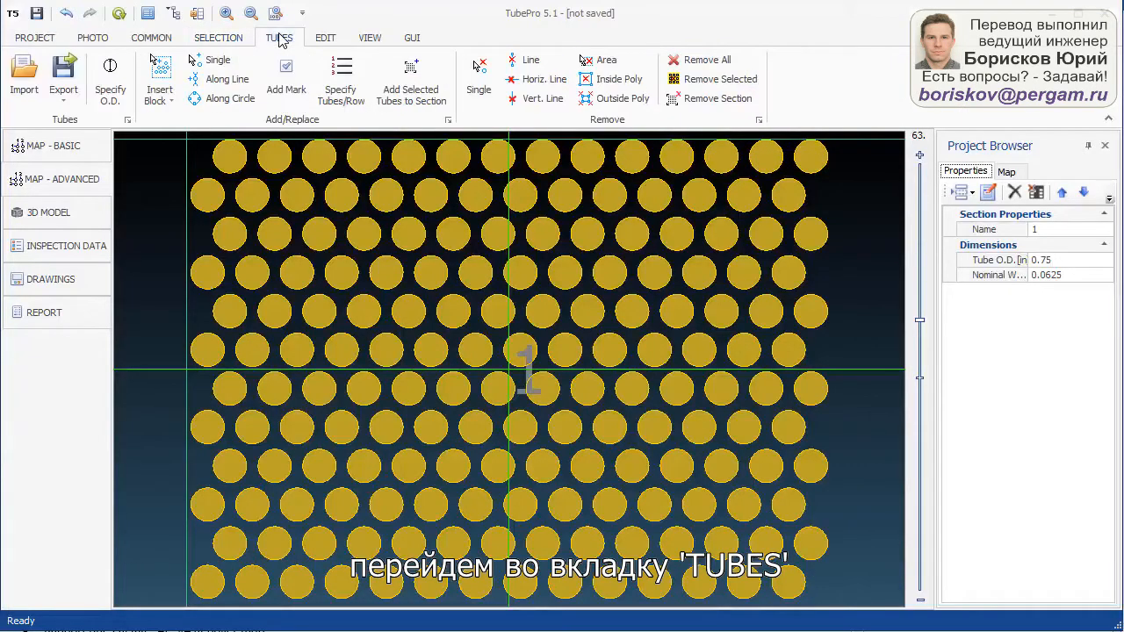
click(327, 40)
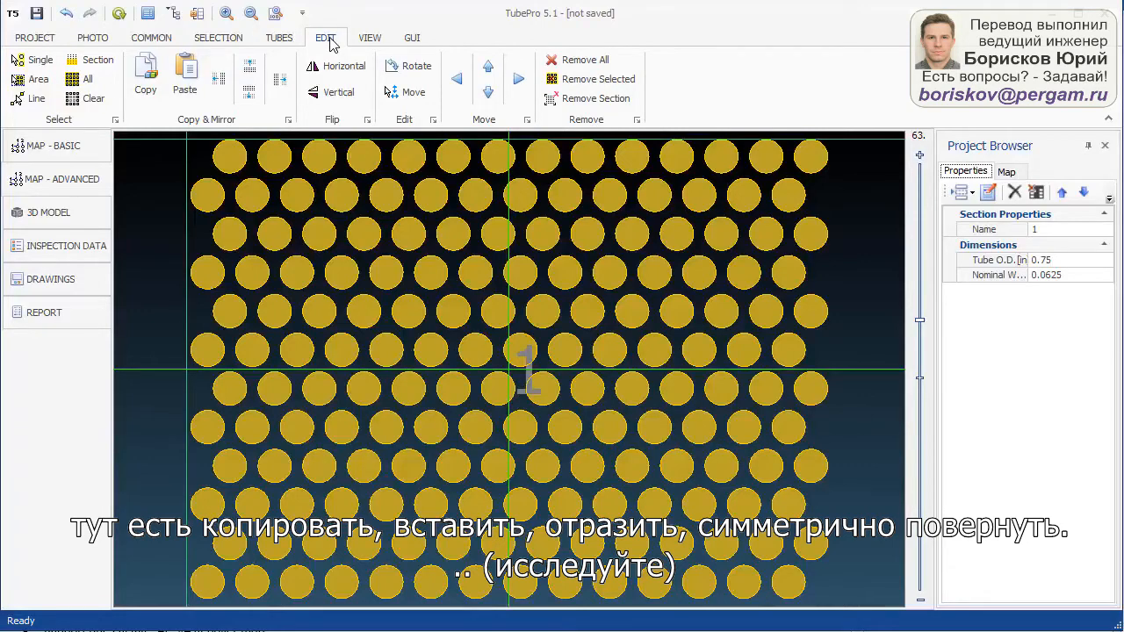
click(152, 40)
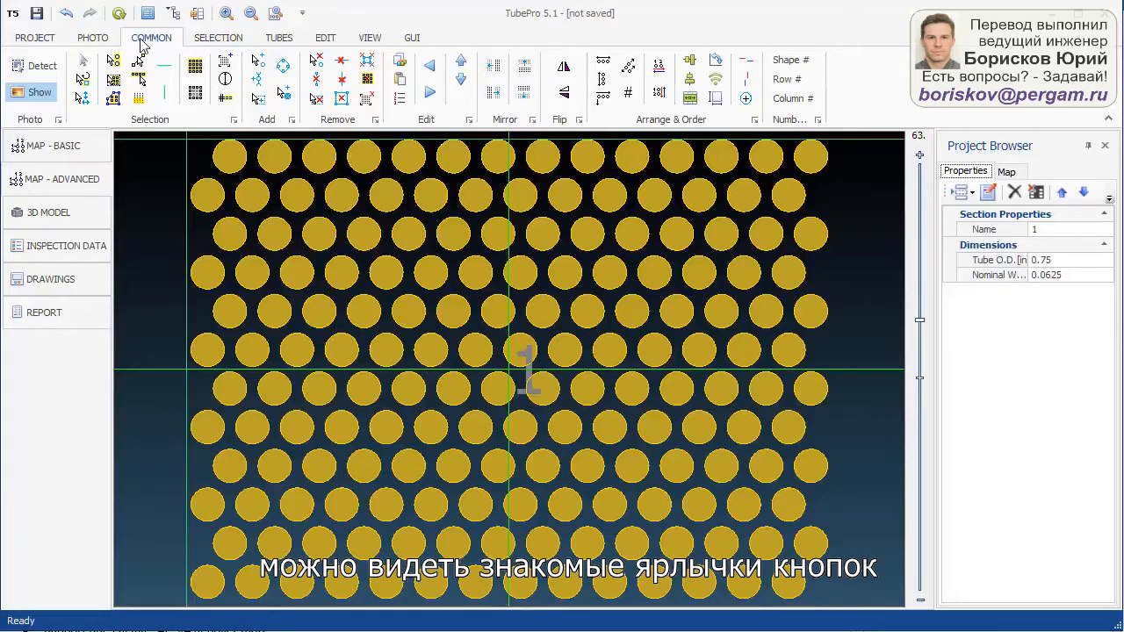
click(96, 44)
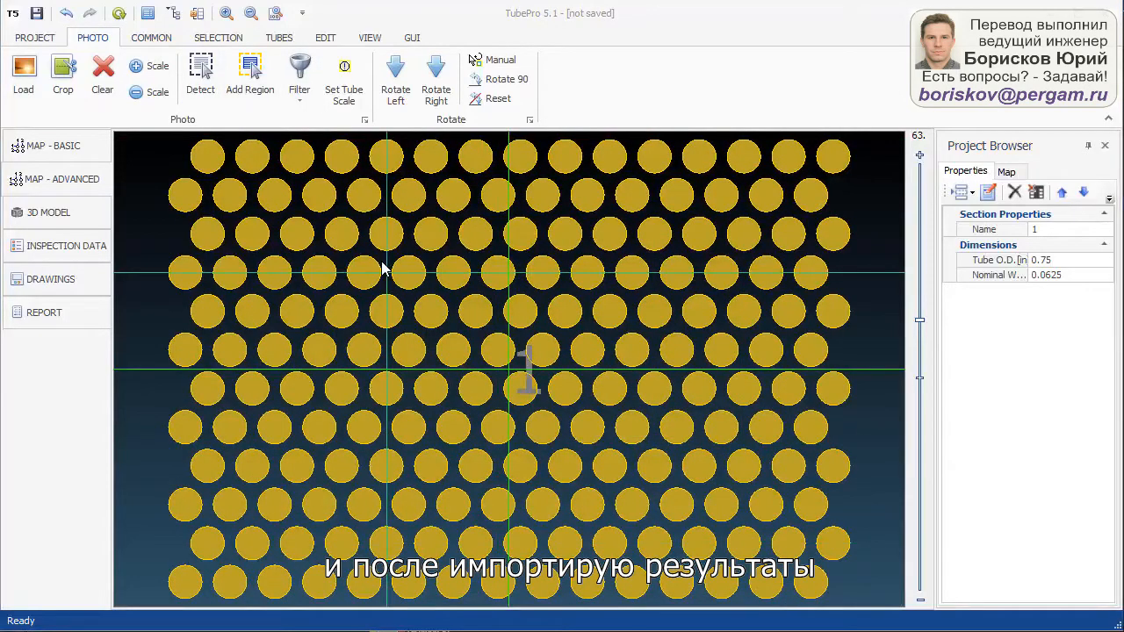
Deselect the block, then multi-select and delete the leftmost tubes of rows 1, 2, 4, 6, 8, 10 and 12, counted from the top.
click(224, 39)
click(39, 61)
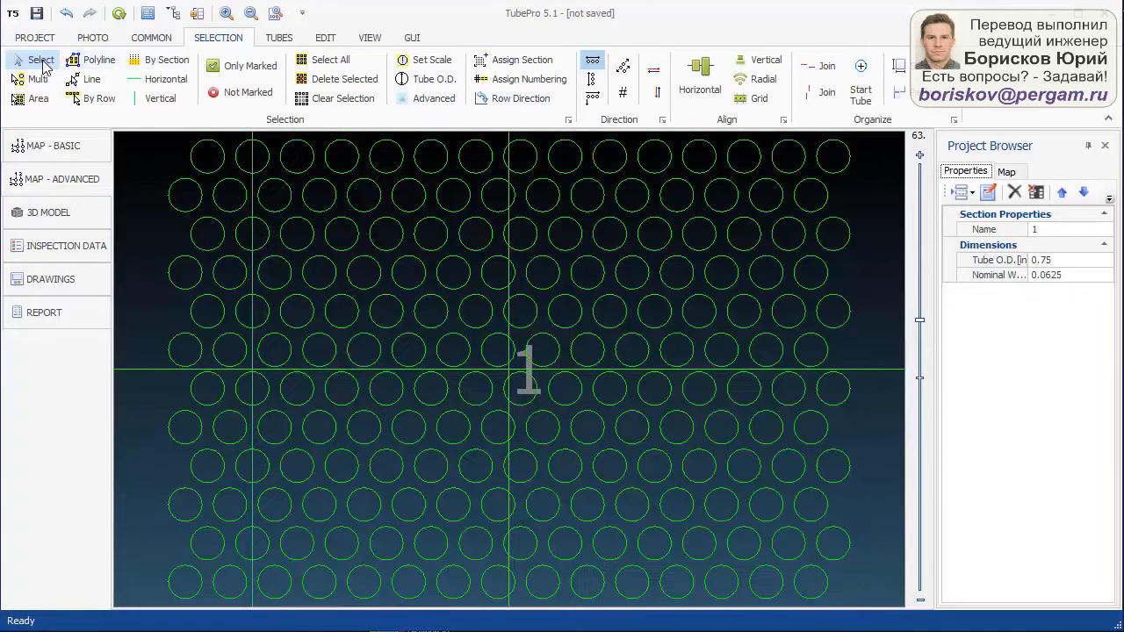
click(31, 83)
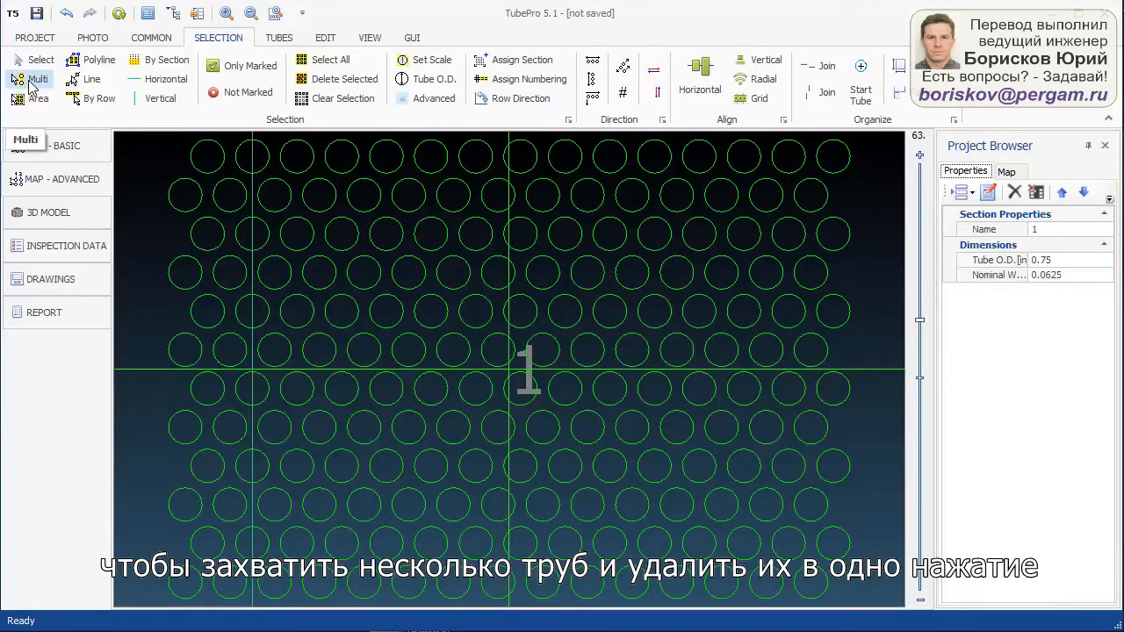
click(31, 80)
click(207, 157)
click(188, 195)
click(184, 271)
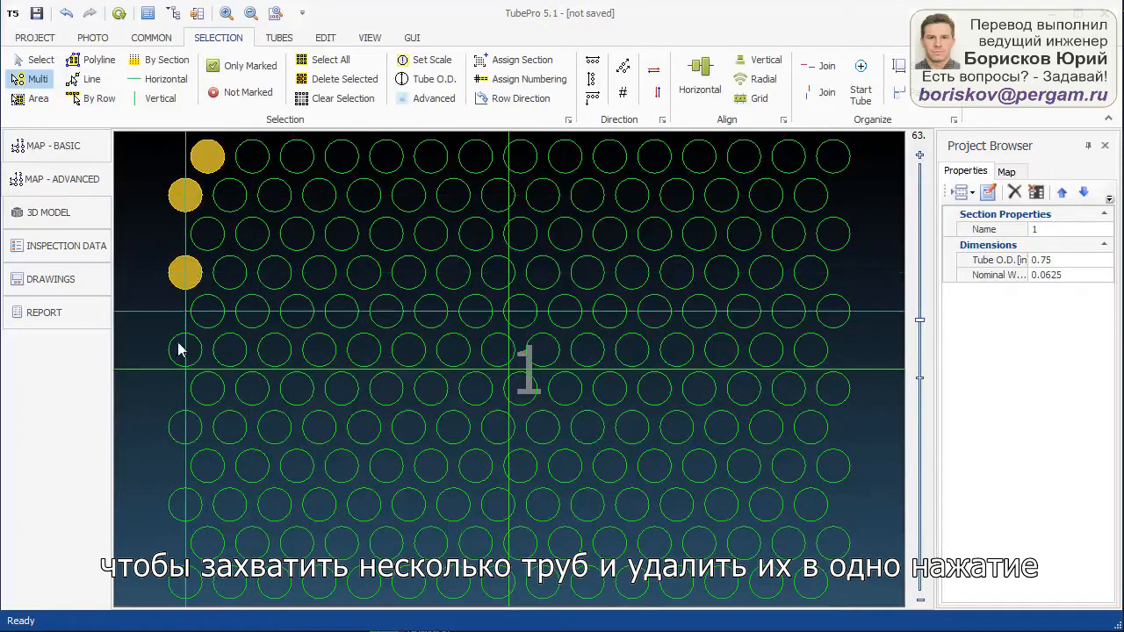
click(185, 349)
click(185, 427)
click(184, 505)
click(184, 582)
click(345, 79)
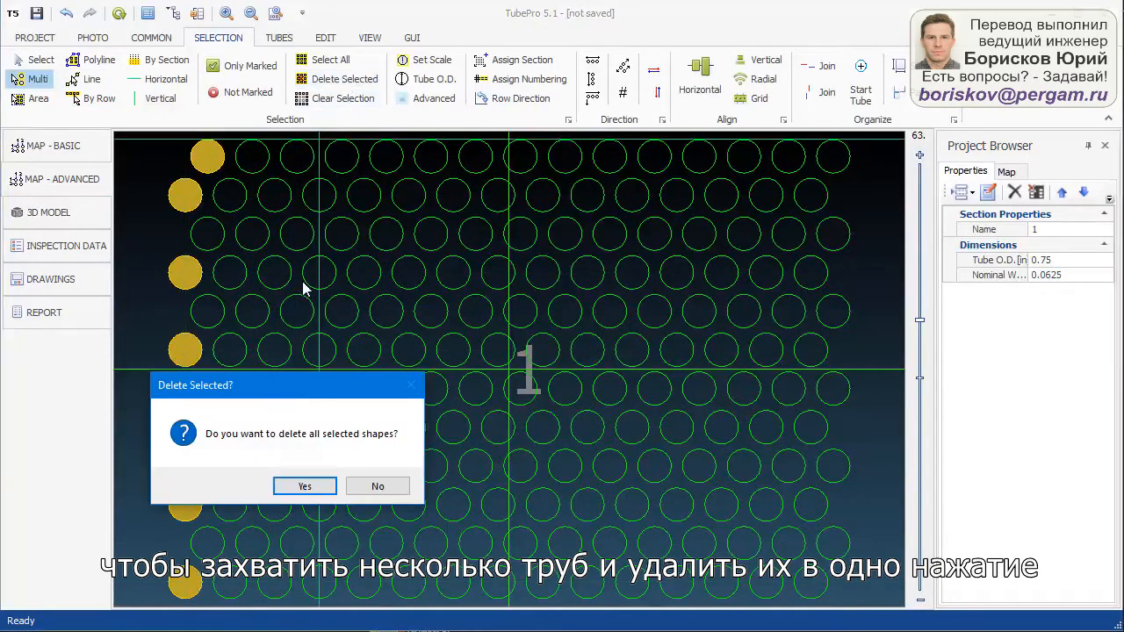
click(302, 482)
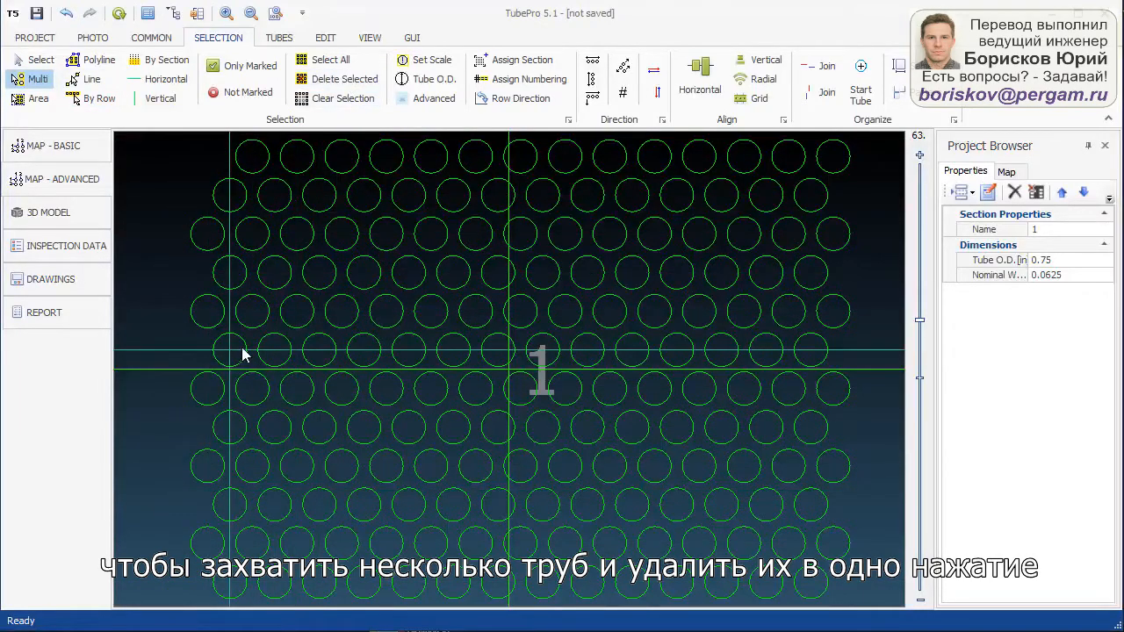
Multi-select and delete the leftmost tubes of rows 4, 8 and 11 and the first two tubes of row 12.
click(240, 427)
drag(211, 546, 288, 589)
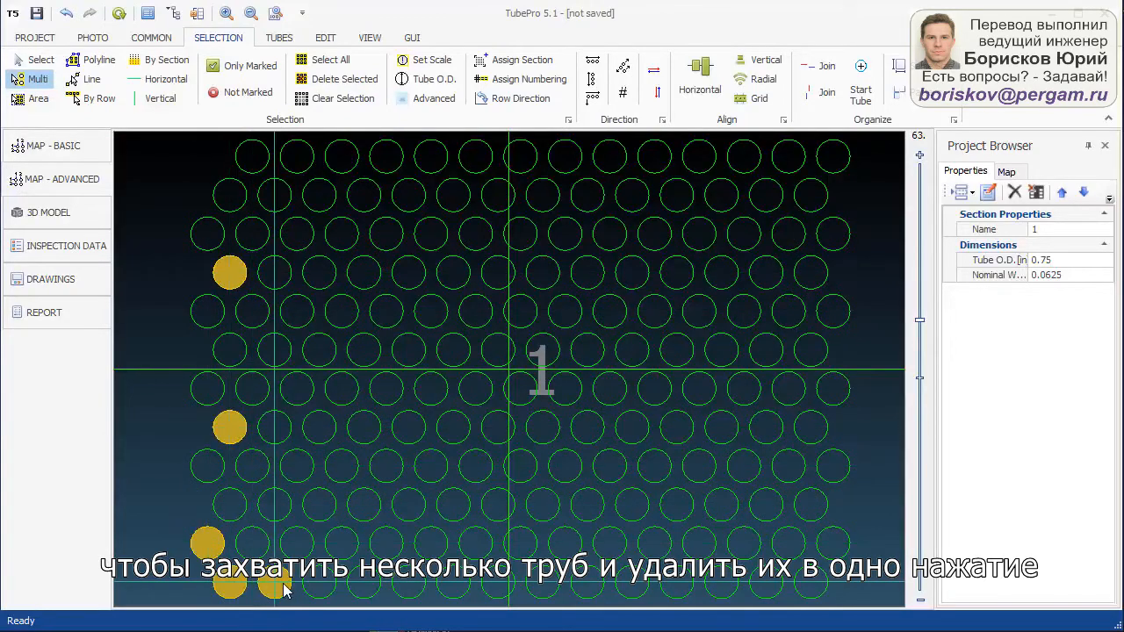
click(340, 79)
click(318, 492)
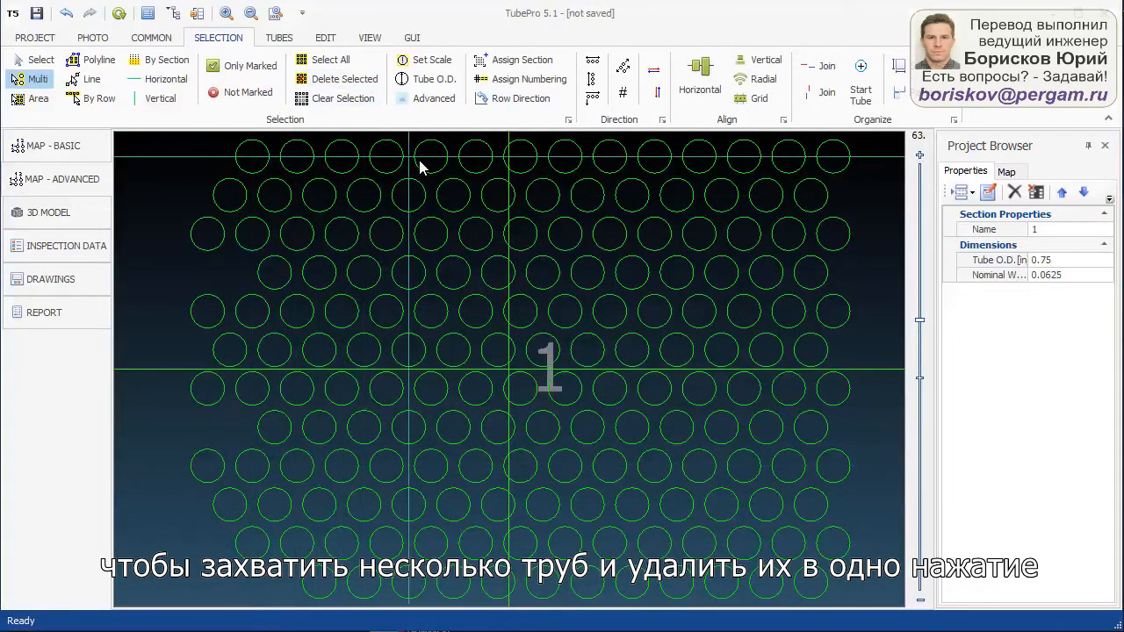
Multi-select and delete the last two tubes of row 1 and the rightmost tube of each of rows 2 to 12.
mouse_move(788, 157)
mouse_down()
mouse_move(840, 163)
mouse_move(821, 562)
mouse_up()
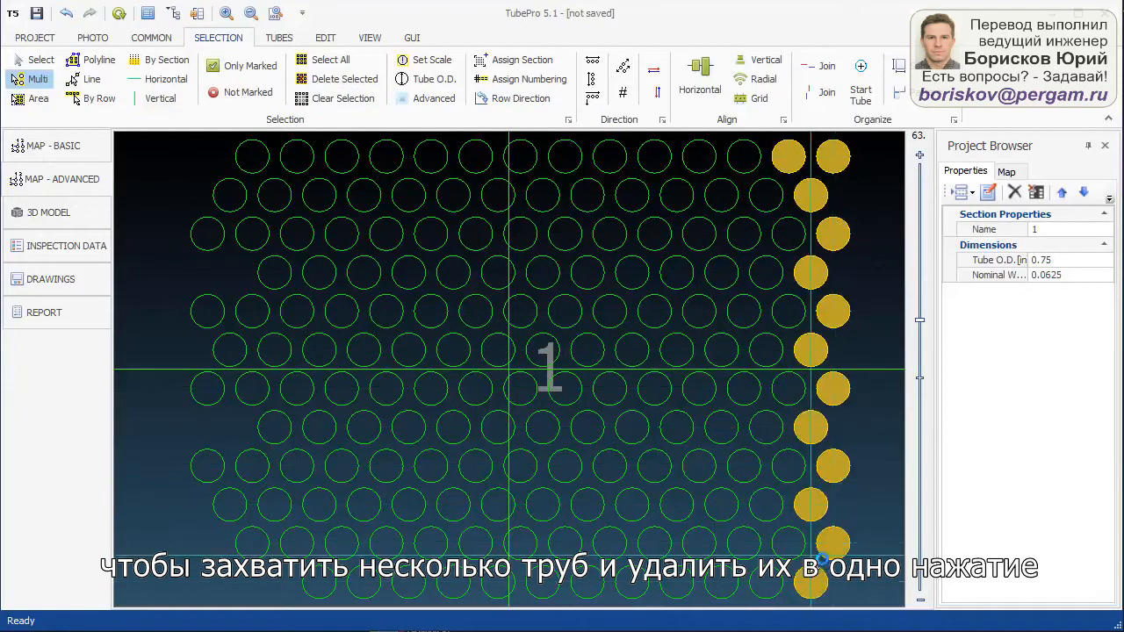
click(341, 79)
click(314, 493)
Multi-select and delete the rightmost tubes of rows 4, 8 and 11, plus the last two tubes and the middle tube of row 12.
click(765, 272)
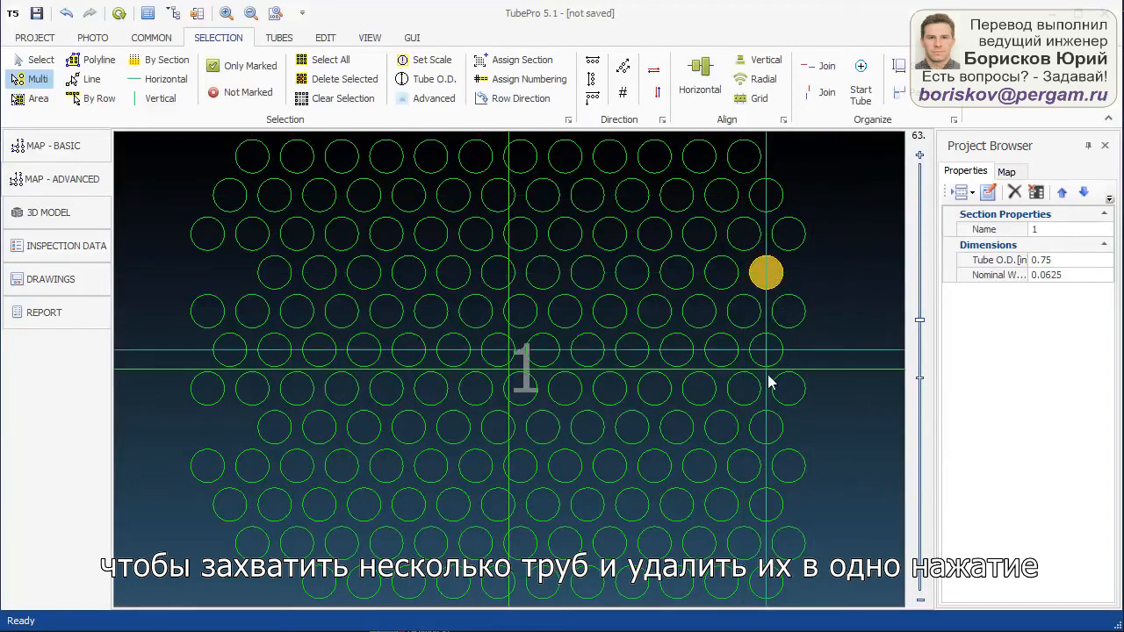
click(765, 426)
click(788, 543)
click(766, 582)
click(723, 582)
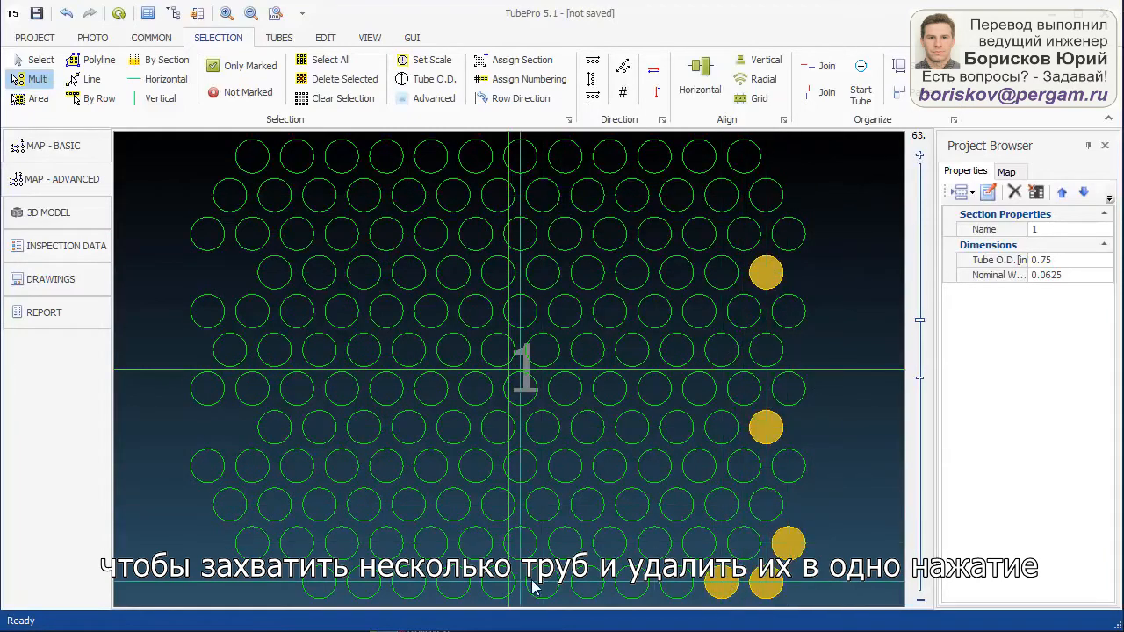
click(338, 79)
click(306, 490)
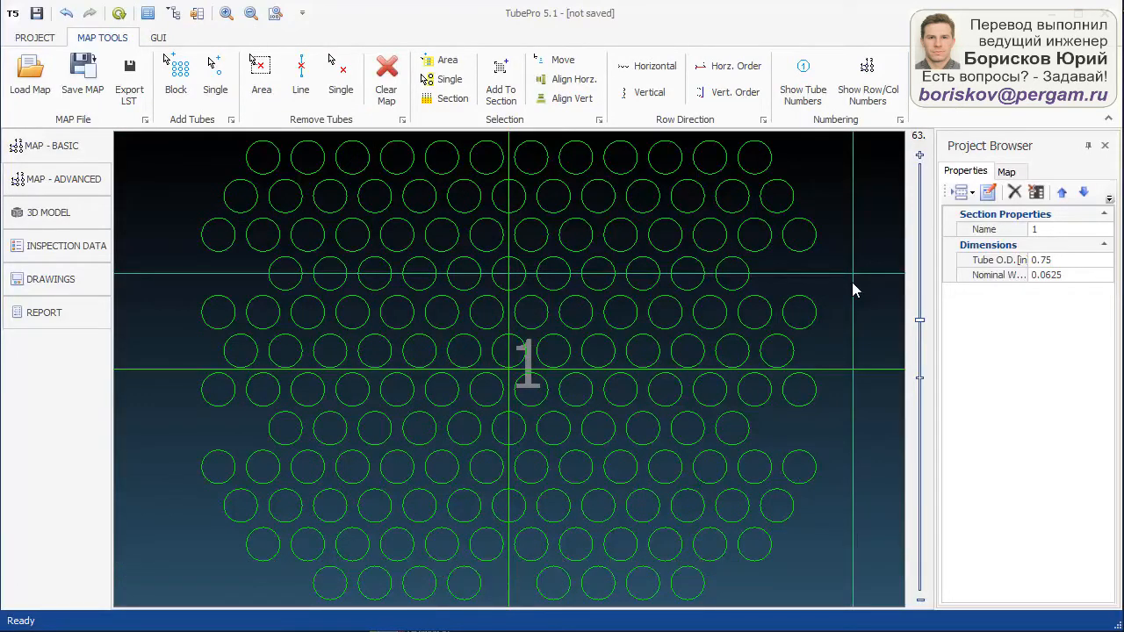
Preview the tube numbers inside the circles, hide them, and show the row/column numbers around the map.
click(812, 81)
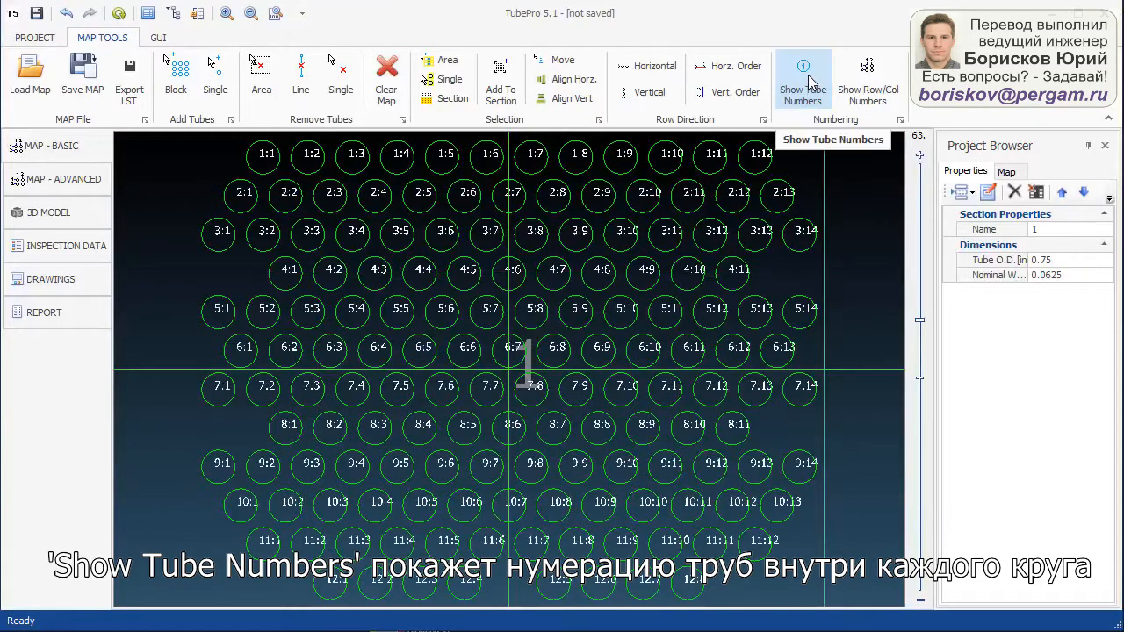
click(812, 82)
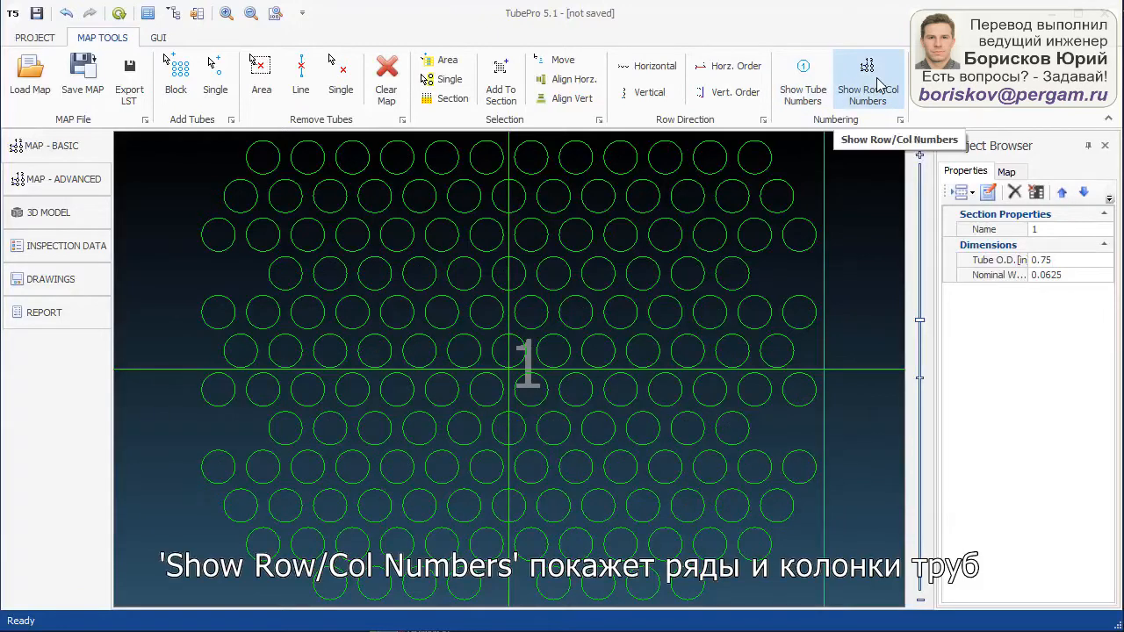
click(881, 84)
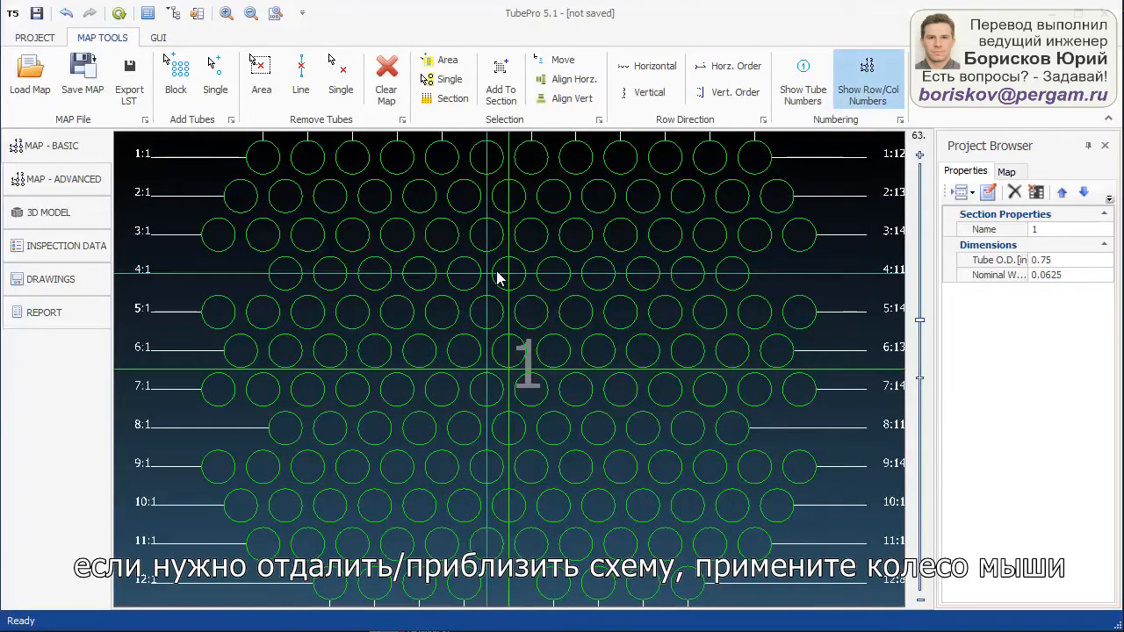
scroll(497, 274, down, 3)
scroll(496, 271, up, 2)
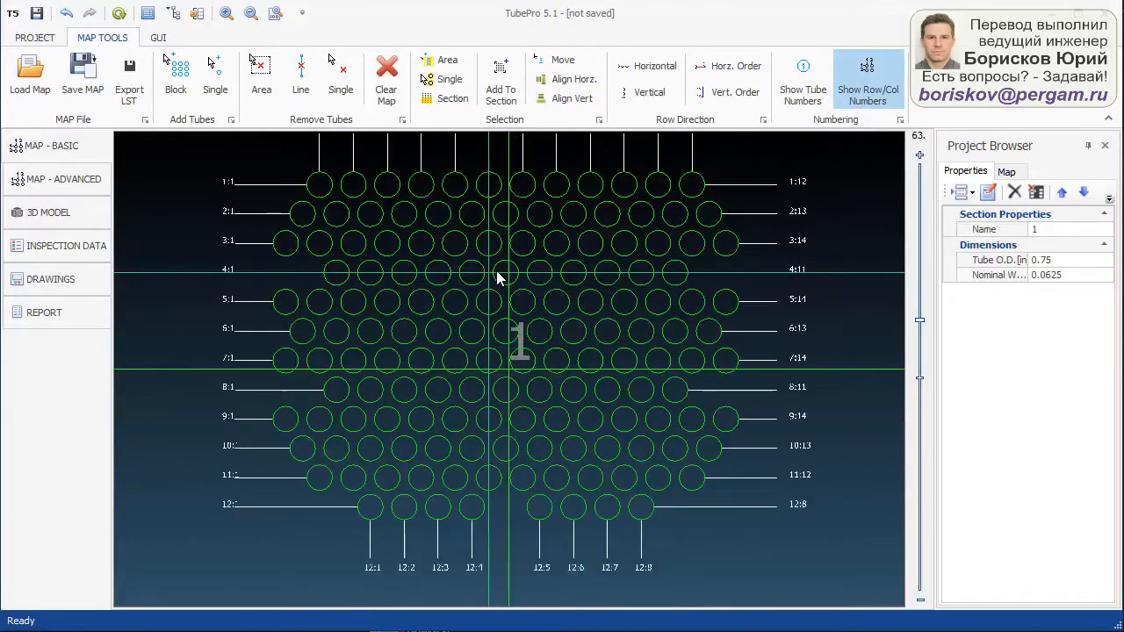
scroll(497, 274, down, 2)
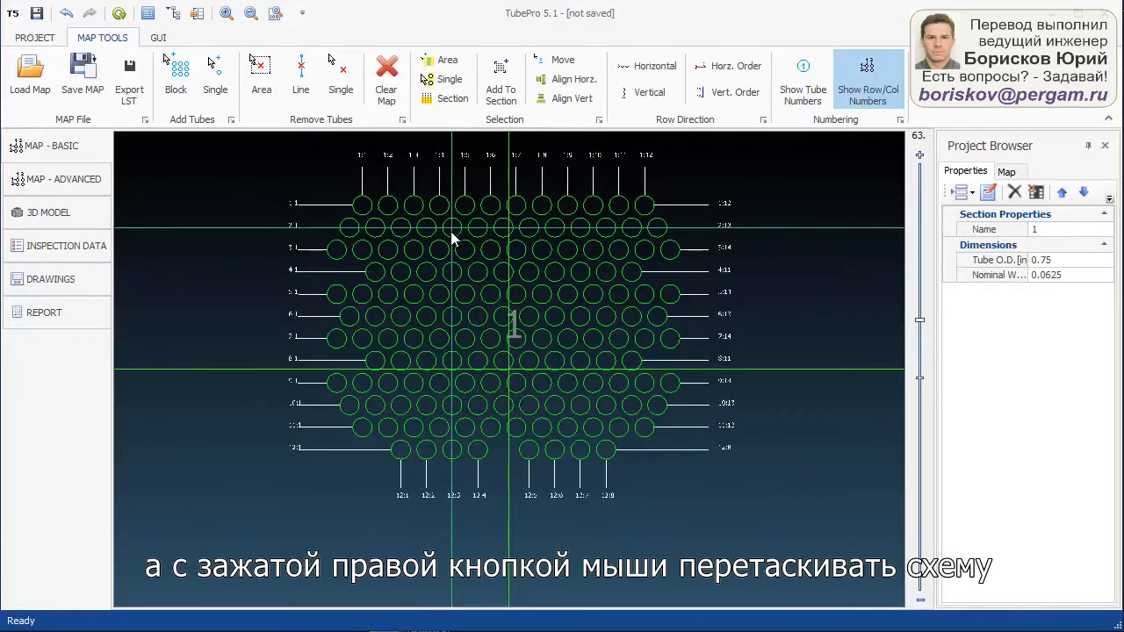
drag(452, 239, 493, 339)
scroll(460, 275, up, 1)
scroll(460, 276, up, 3)
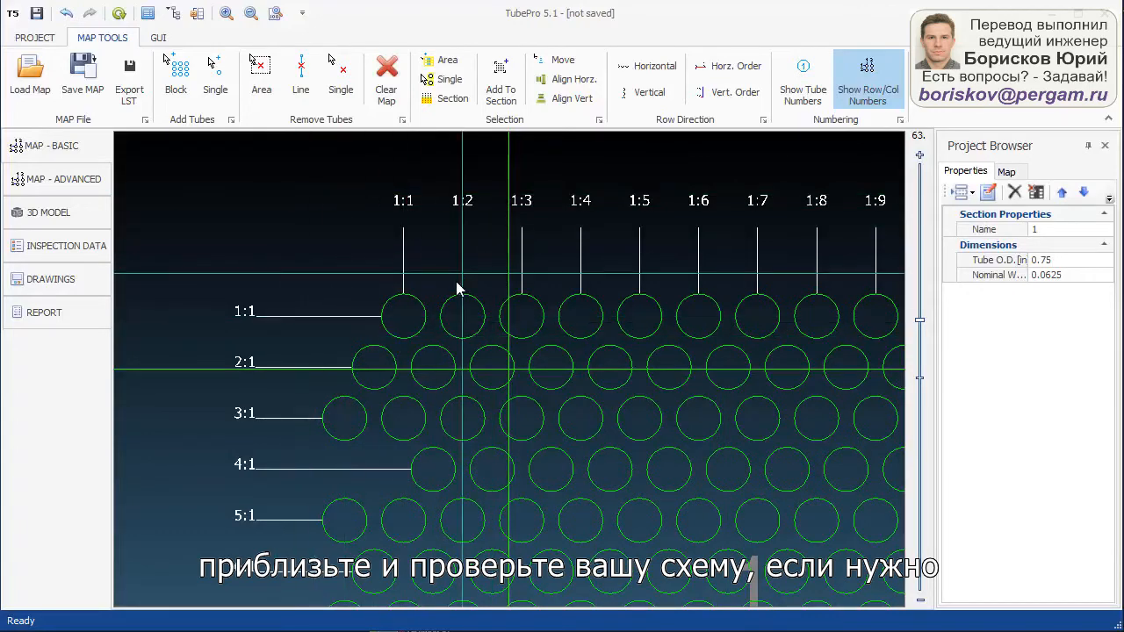
Try reversing the horizontal and vertical numbering order of the tube map, restoring each to its original direction.
click(726, 70)
click(729, 72)
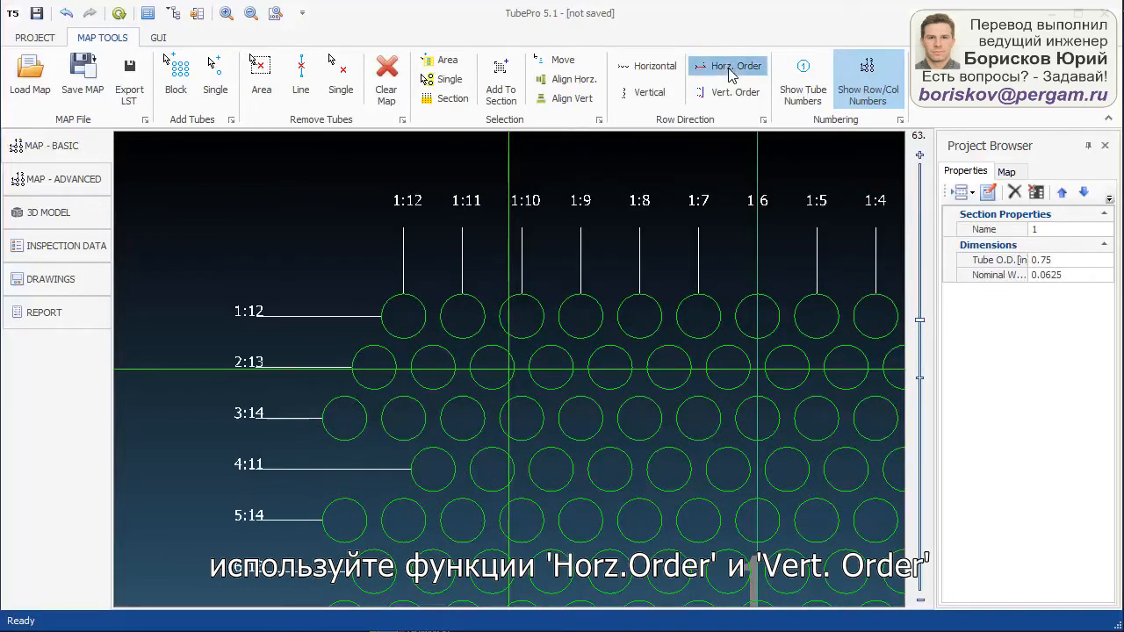
click(734, 94)
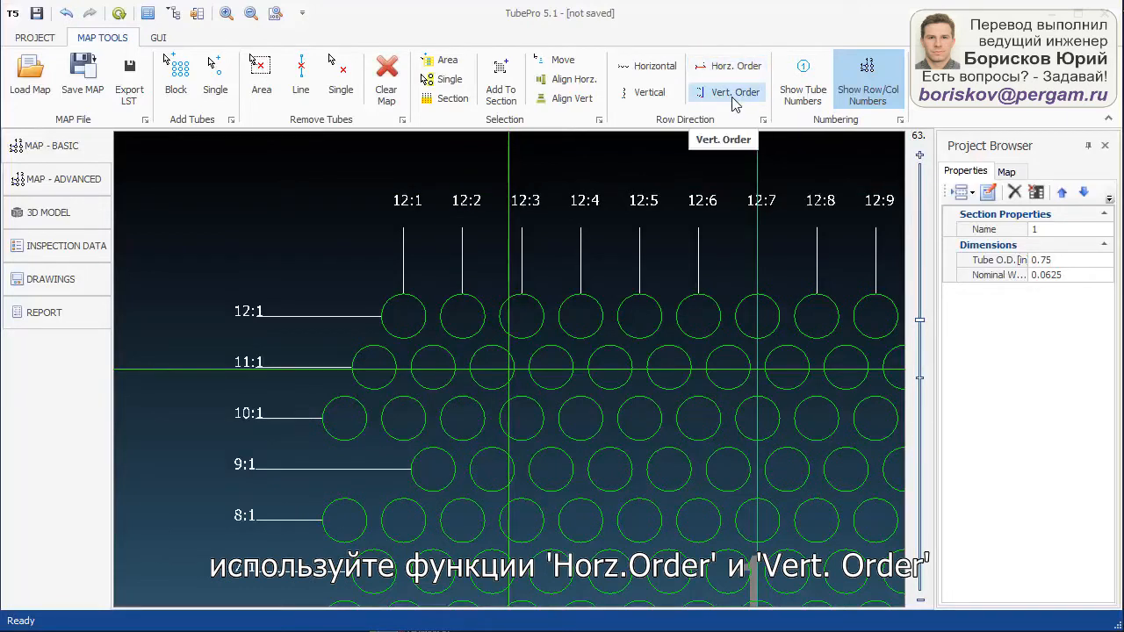
click(734, 98)
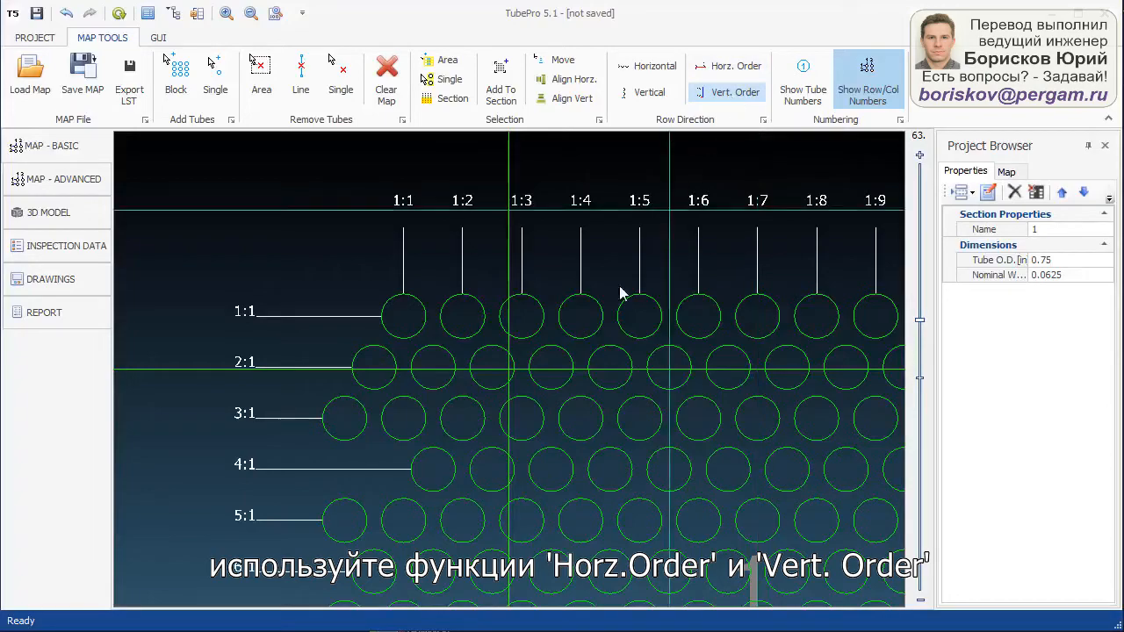
scroll(605, 295, down, 2)
scroll(535, 326, down, 3)
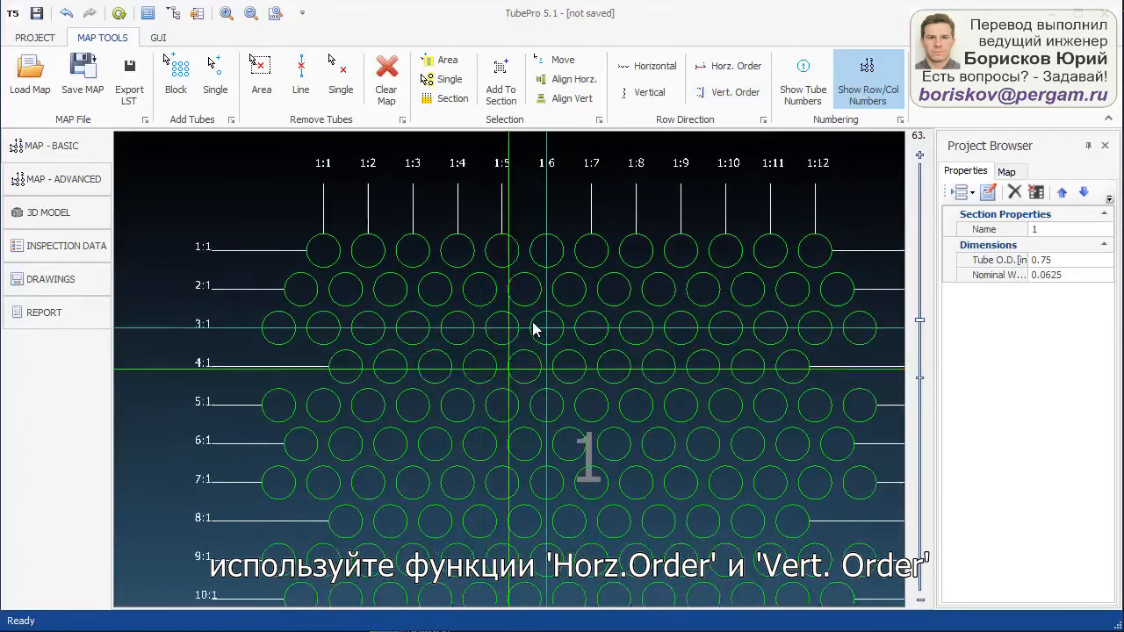
drag(523, 295, 511, 256)
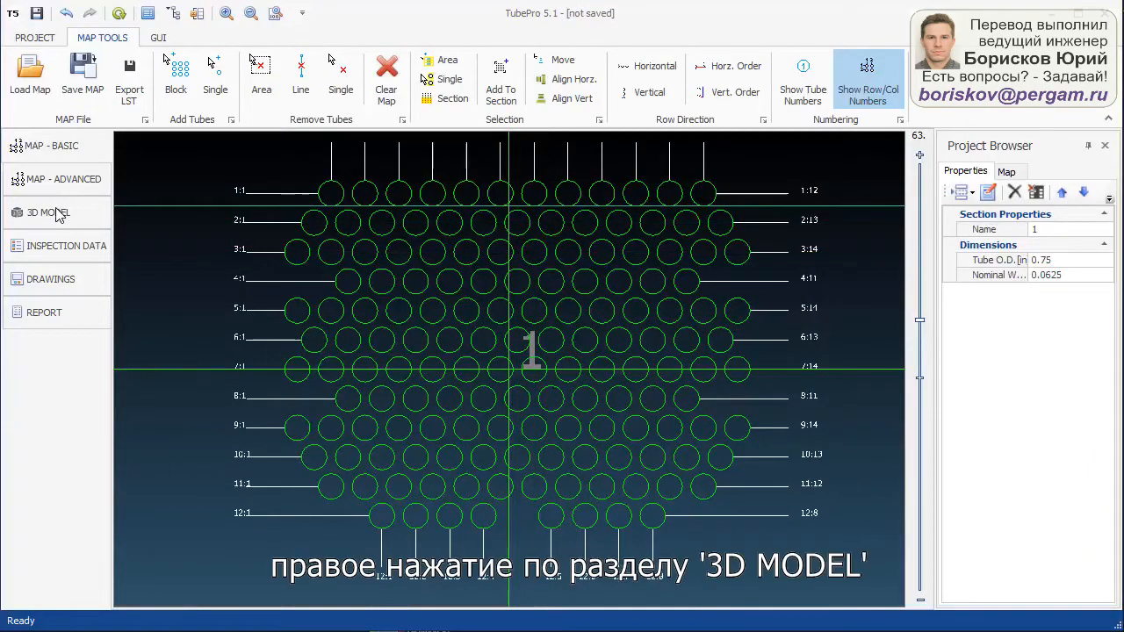
Switch to the 3D model workspace and examine the heat exchanger up close from different angles.
click(56, 213)
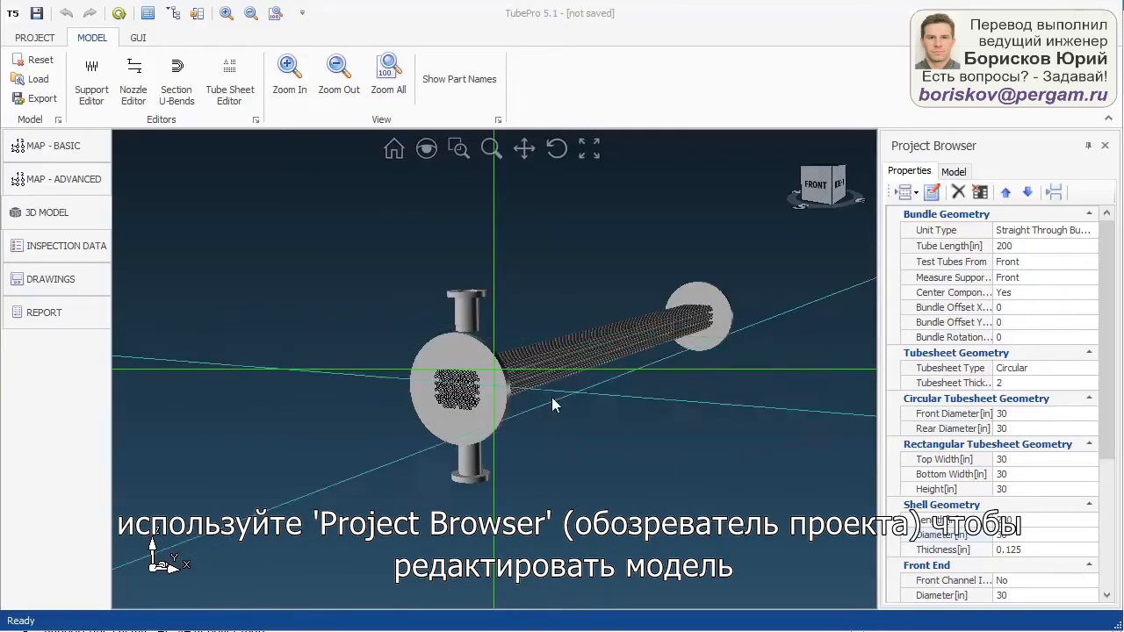
scroll(529, 400, up, 5)
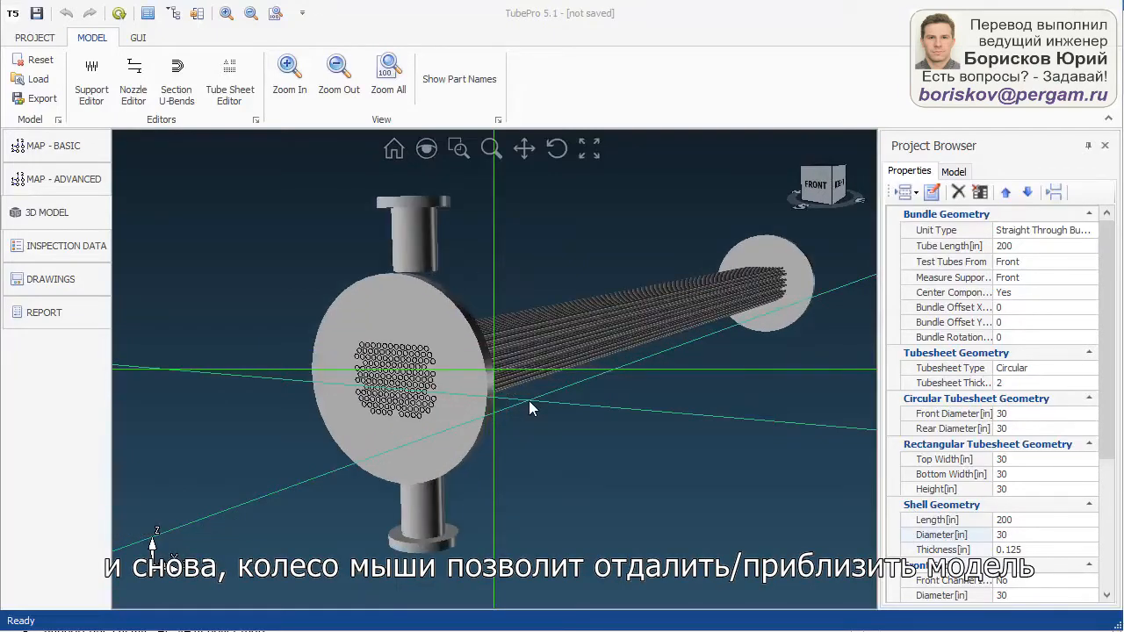
drag(525, 385, 629, 446)
drag(564, 420, 536, 389)
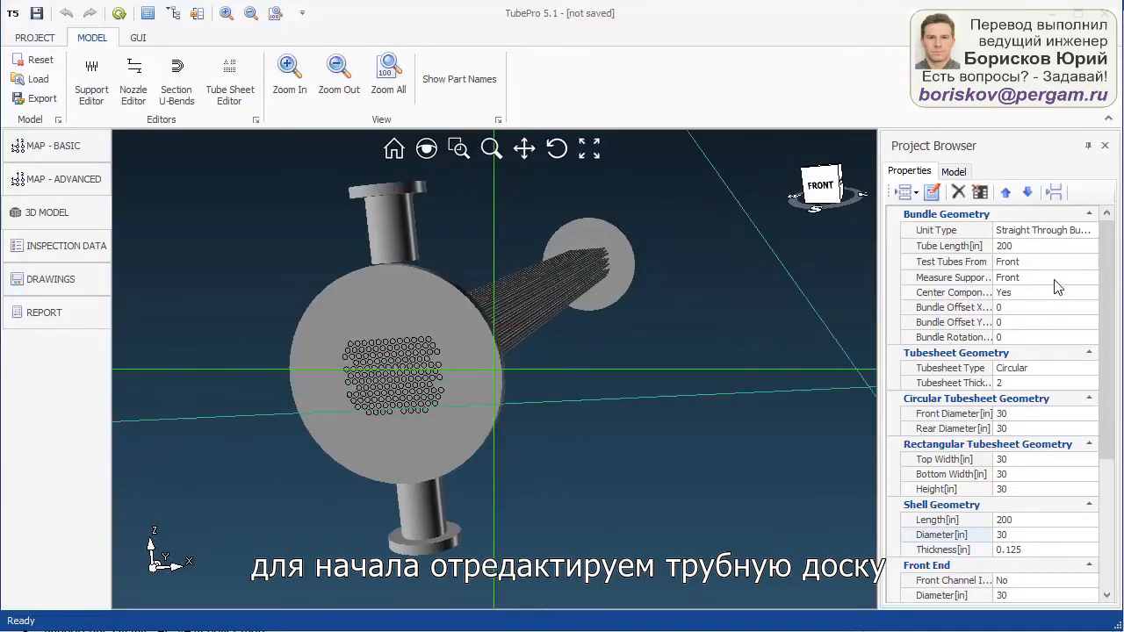
Check the unit type choice, keep the straight-through type, and set the bundle's tube length to 168 in.
click(1056, 233)
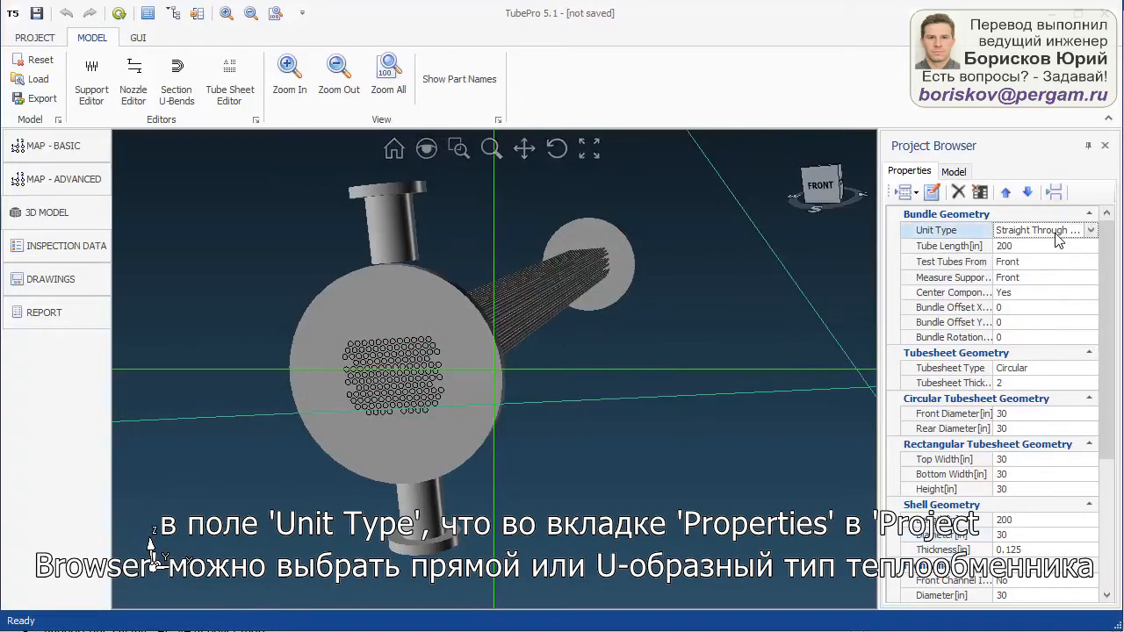
click(1056, 234)
click(1057, 243)
click(1049, 248)
double_click(991, 246)
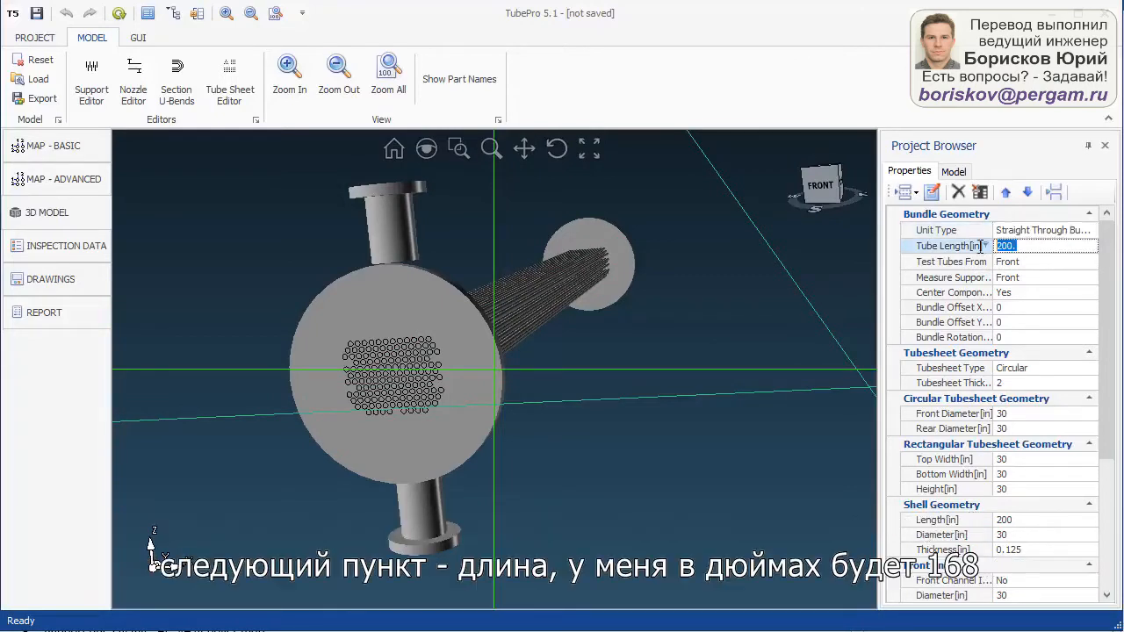
text(168)
key(Return)
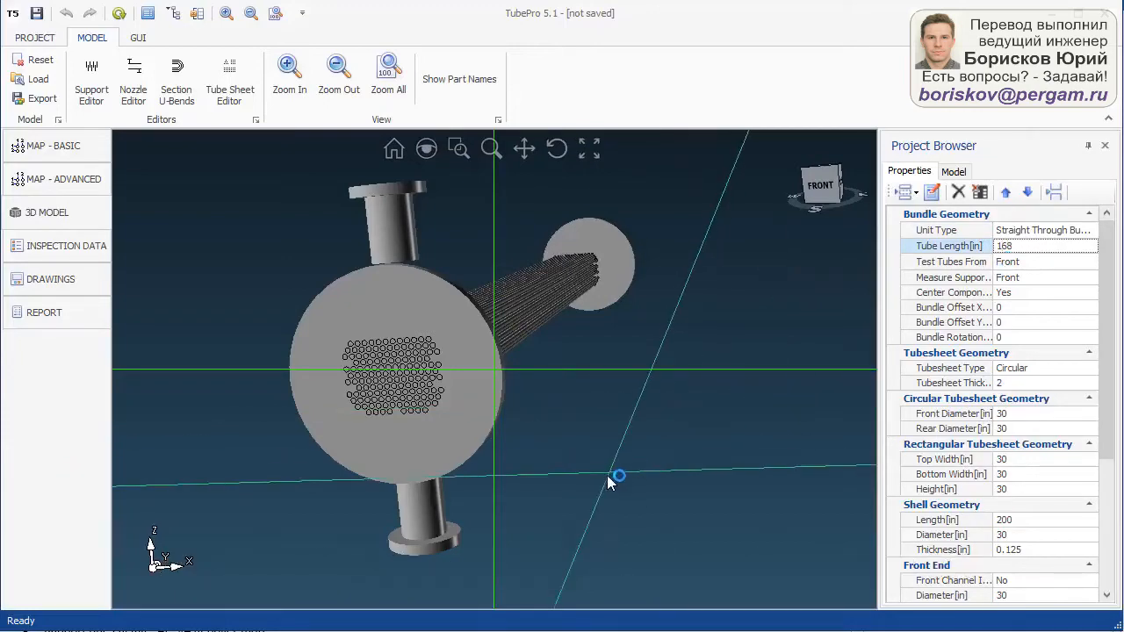
Set the shell length to 168 in so the rear tubesheet matches the tube length.
drag(596, 481, 623, 321)
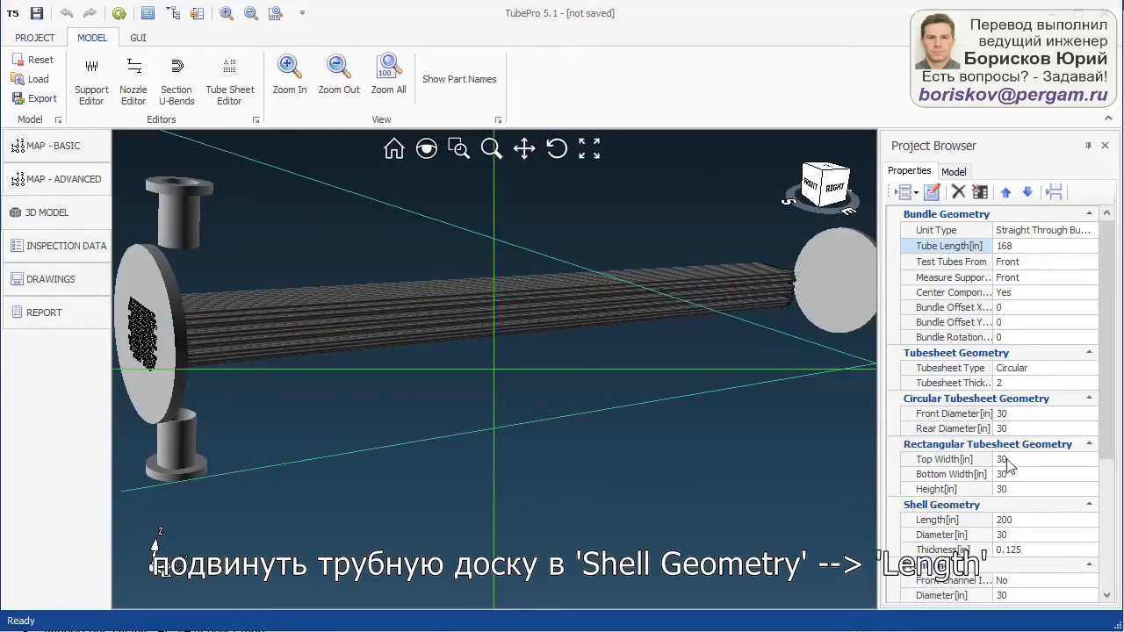
click(1017, 520)
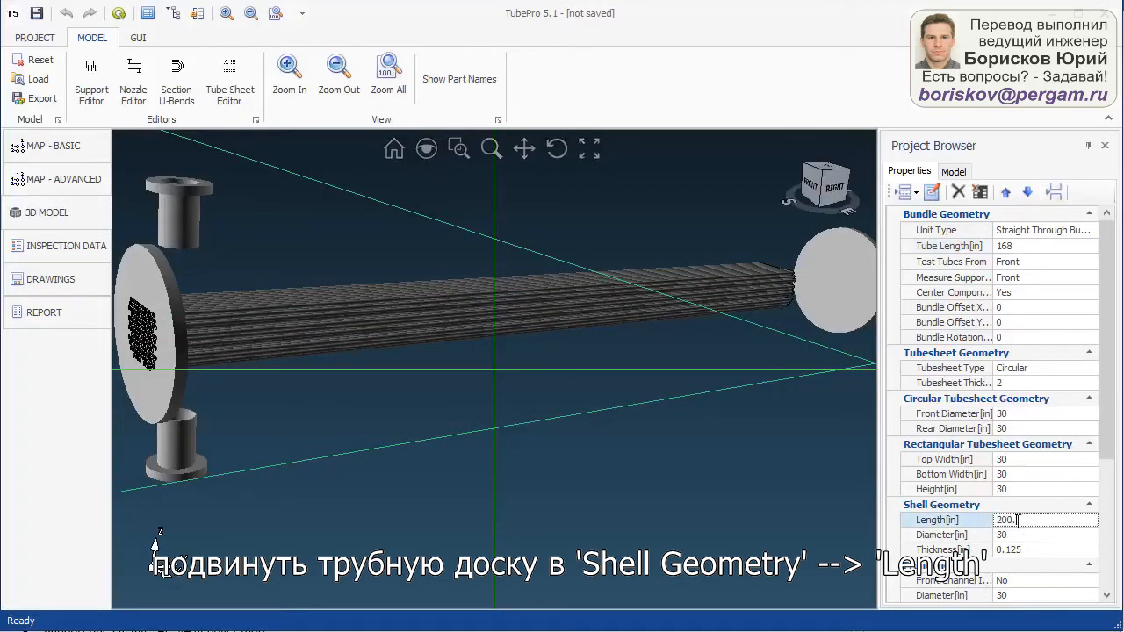
drag(1023, 522, 985, 520)
text(16)
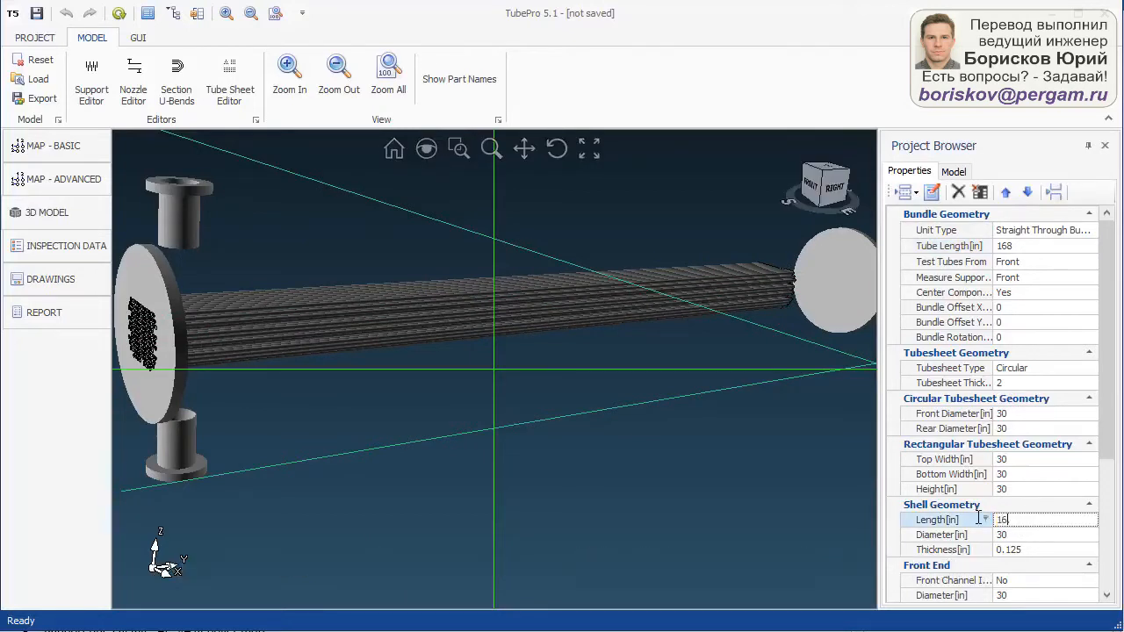
text(8.)
key(Return)
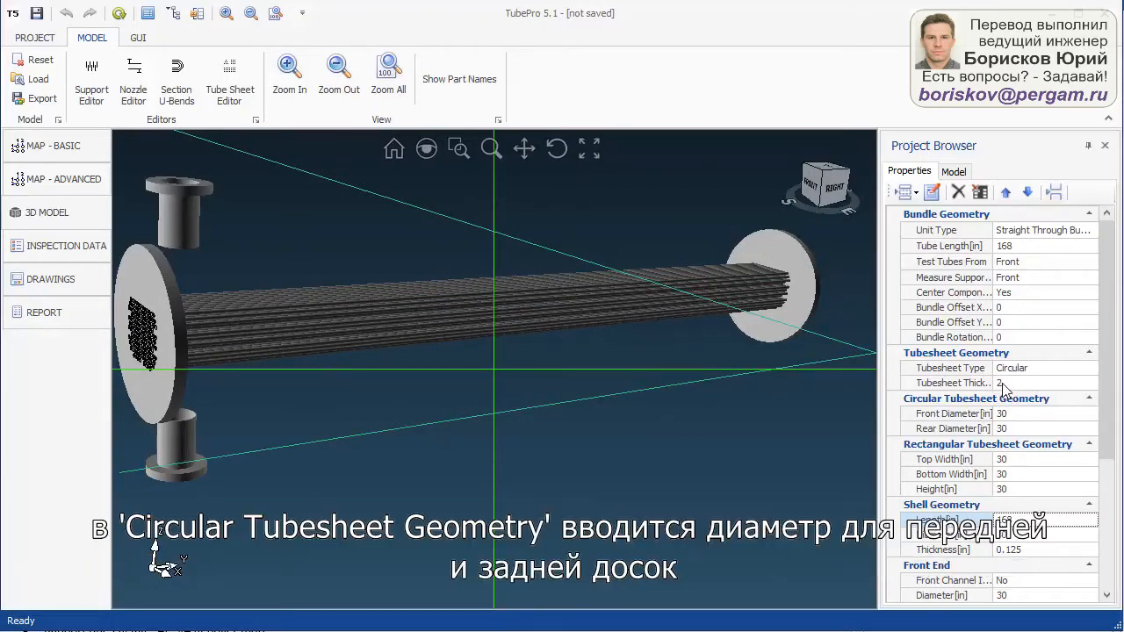
Set both the front and rear diameters of the circular tubesheets to 18 in.
click(1016, 419)
click(1010, 417)
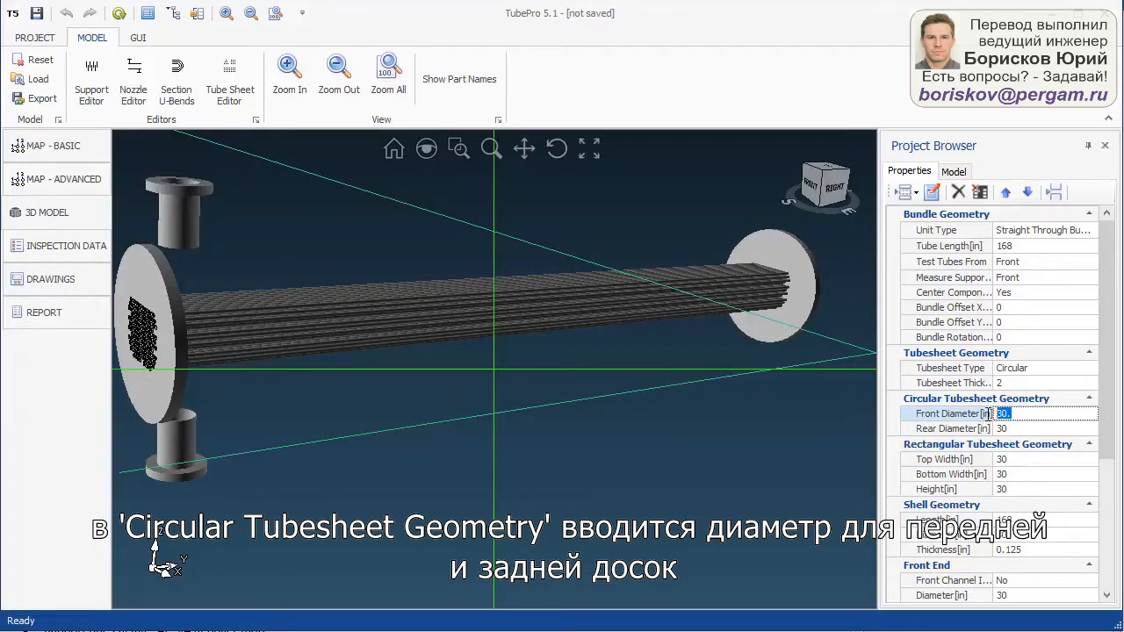
text(18)
key(Return)
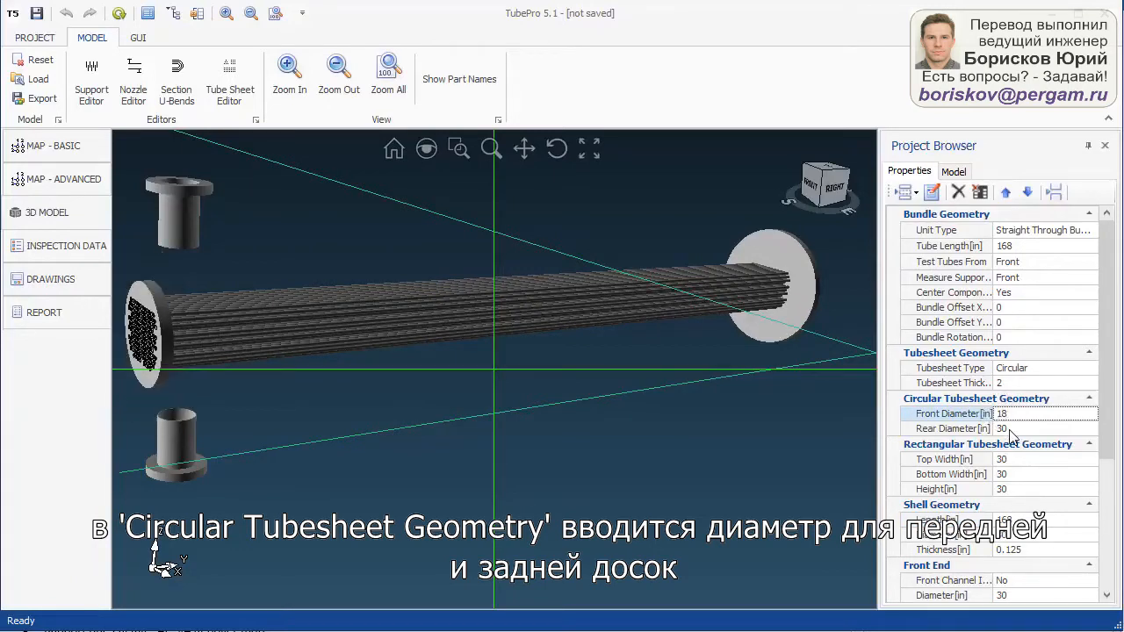
click(1011, 432)
click(1010, 430)
text(1)
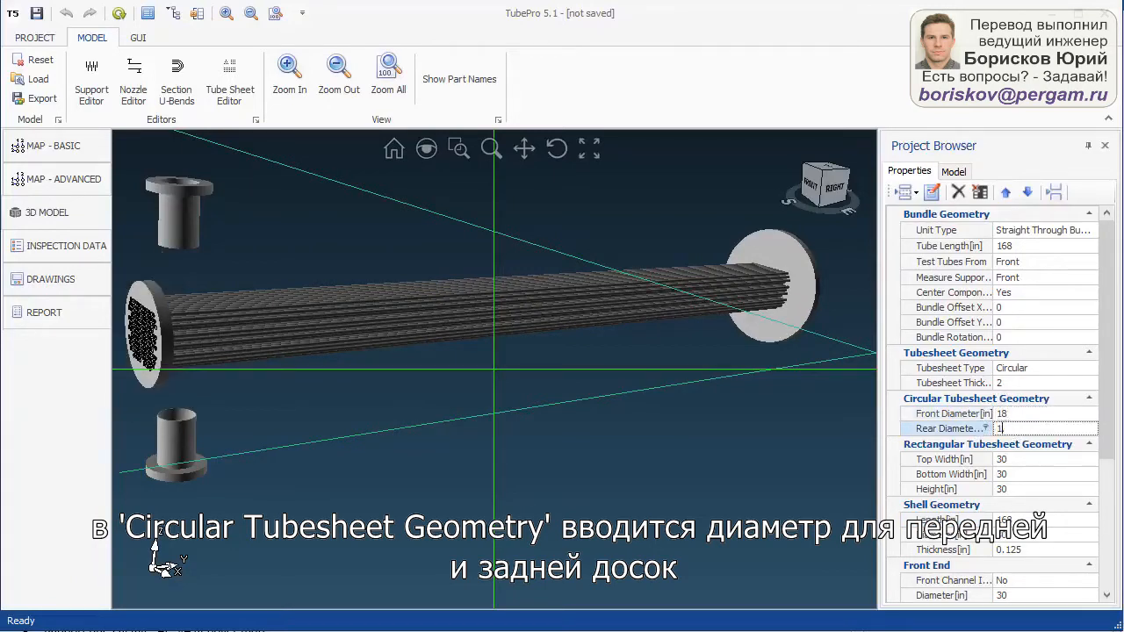
text(8)
key(Return)
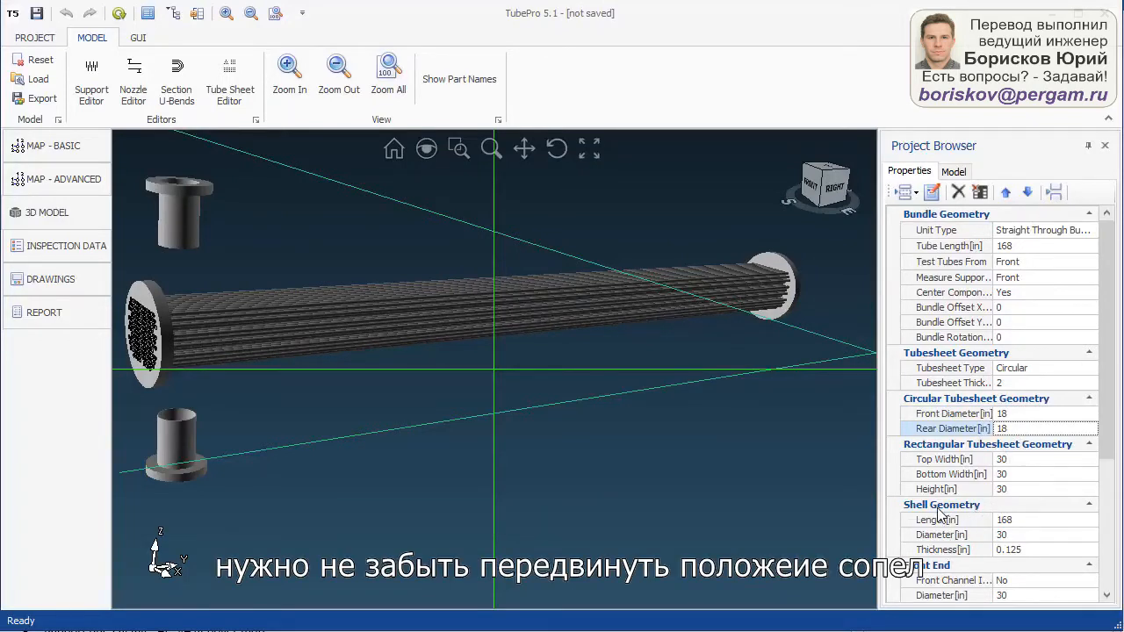
Set the shell diameter to 18 in to bring the nozzles up to the resized tubesheets.
click(1008, 538)
double_click(1008, 535)
text(18)
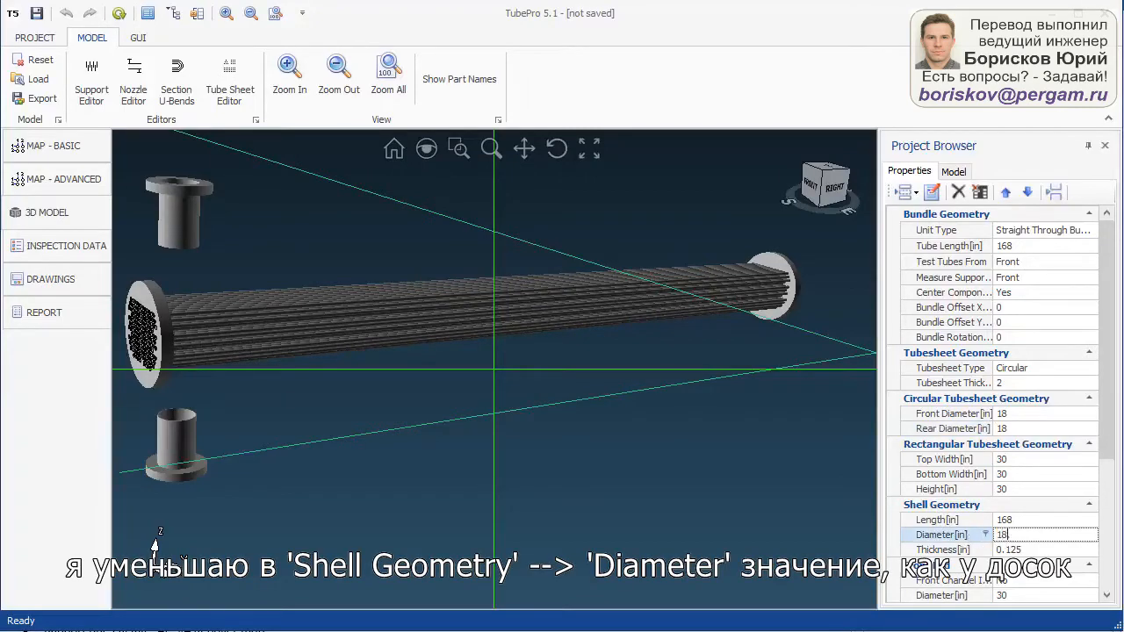
key(Return)
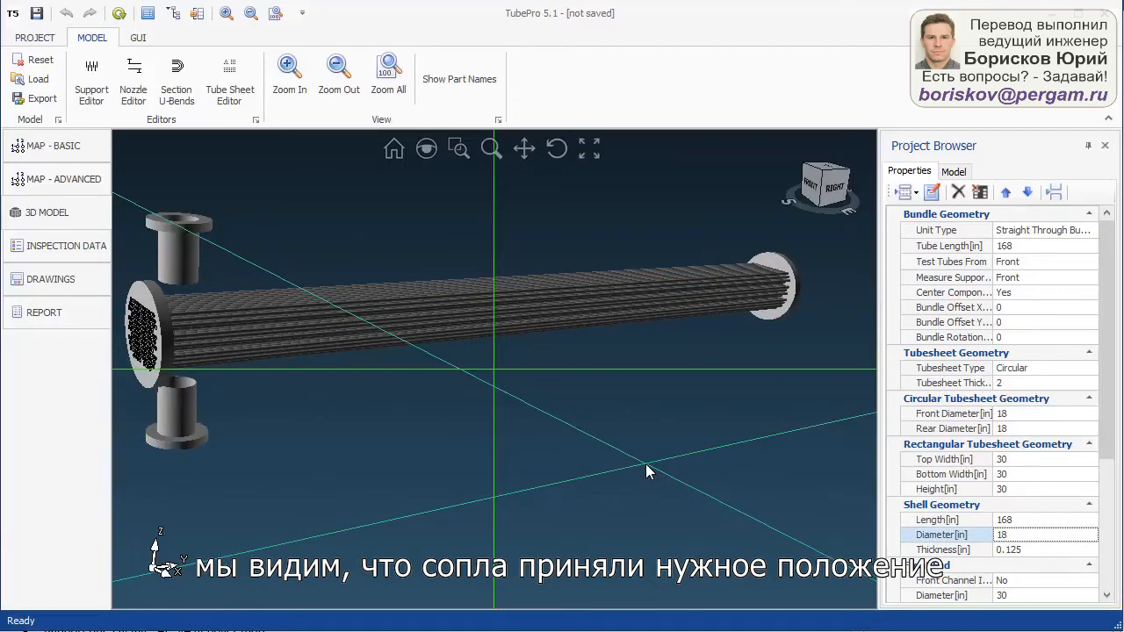
drag(459, 377, 479, 388)
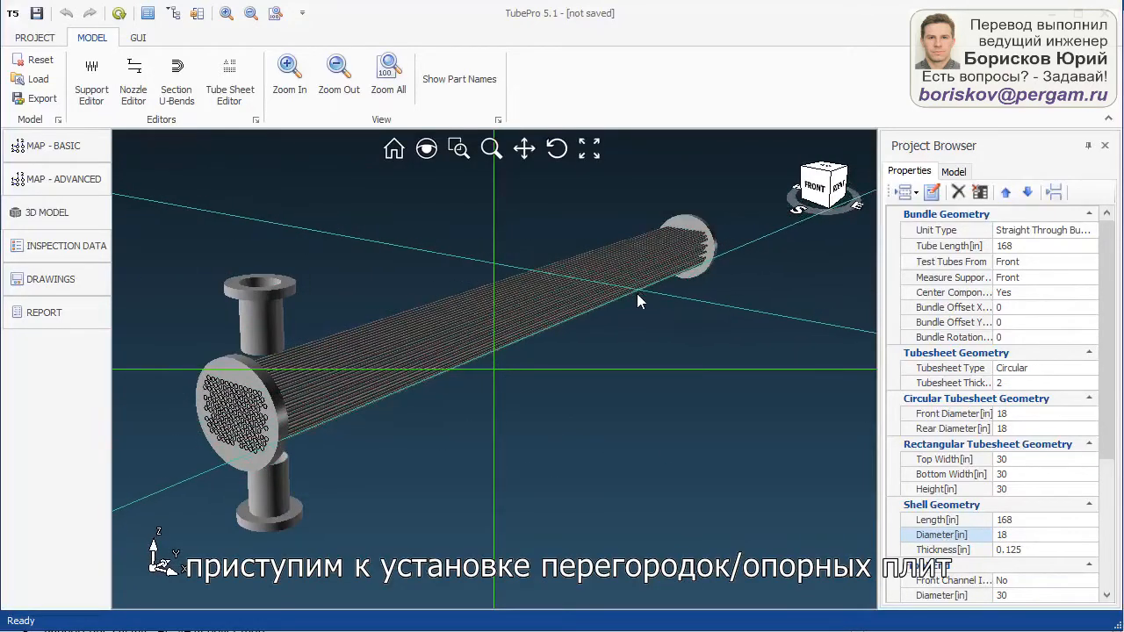
Open the Support Editor and resize and move its window so the 3D model stays in sight.
click(102, 78)
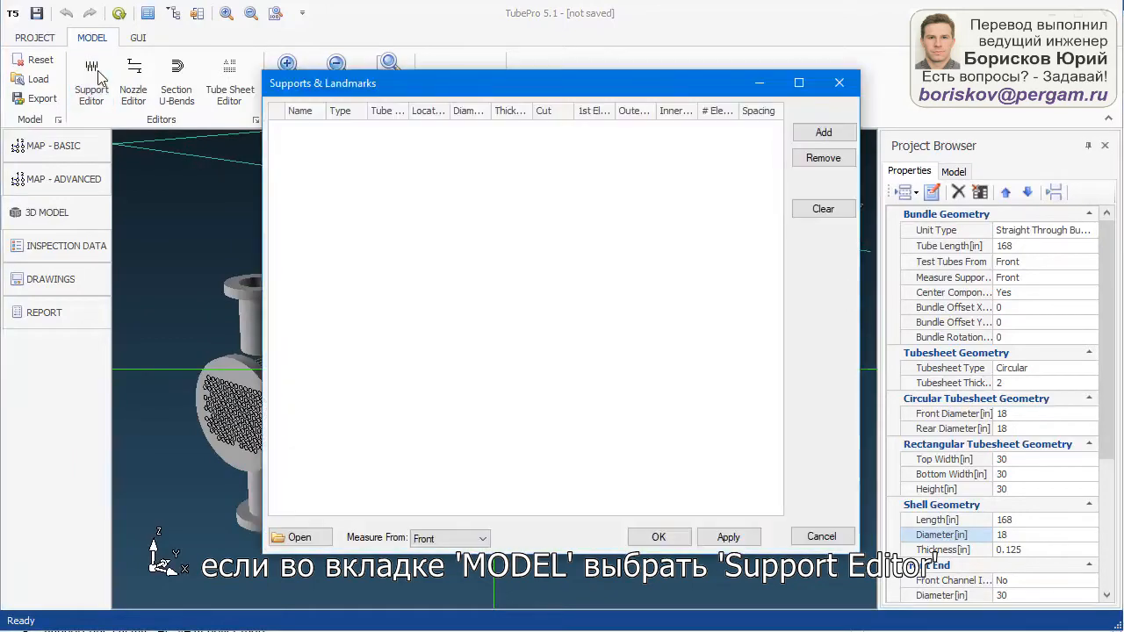
drag(513, 72, 722, 377)
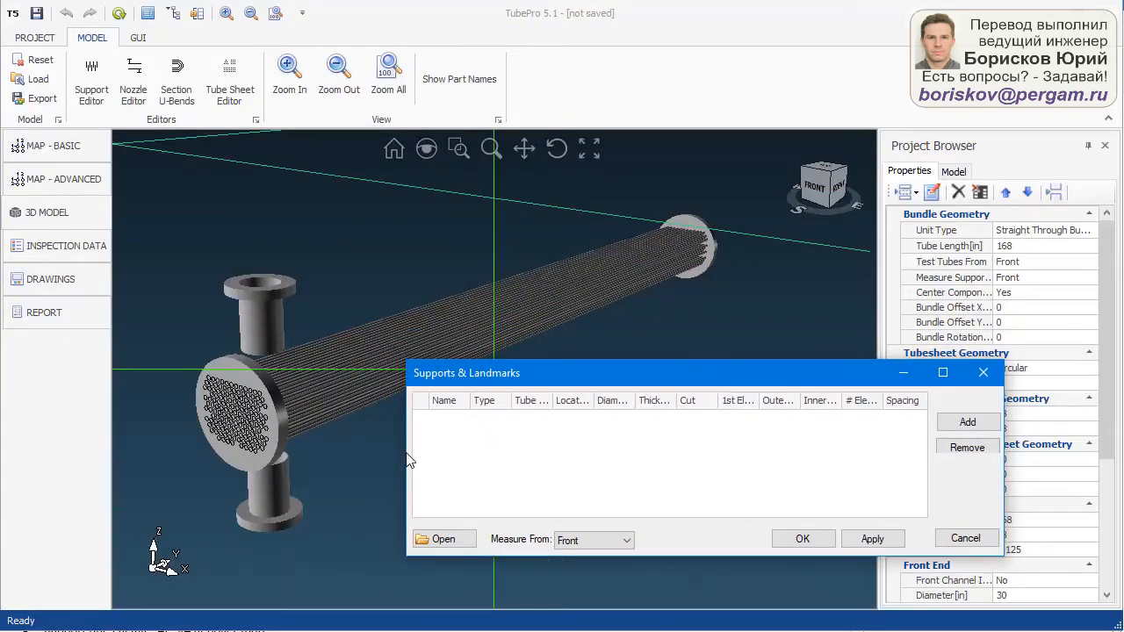
drag(406, 460, 268, 454)
drag(567, 383, 627, 405)
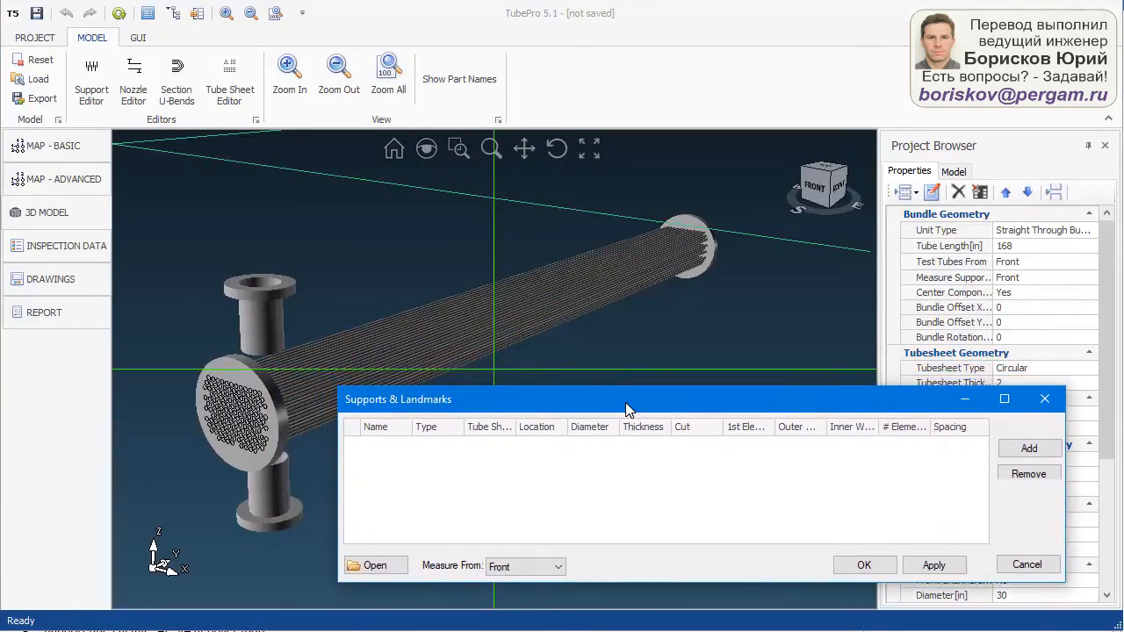
Add a support group, set its type to Full Support, and apply it to the model.
click(1009, 451)
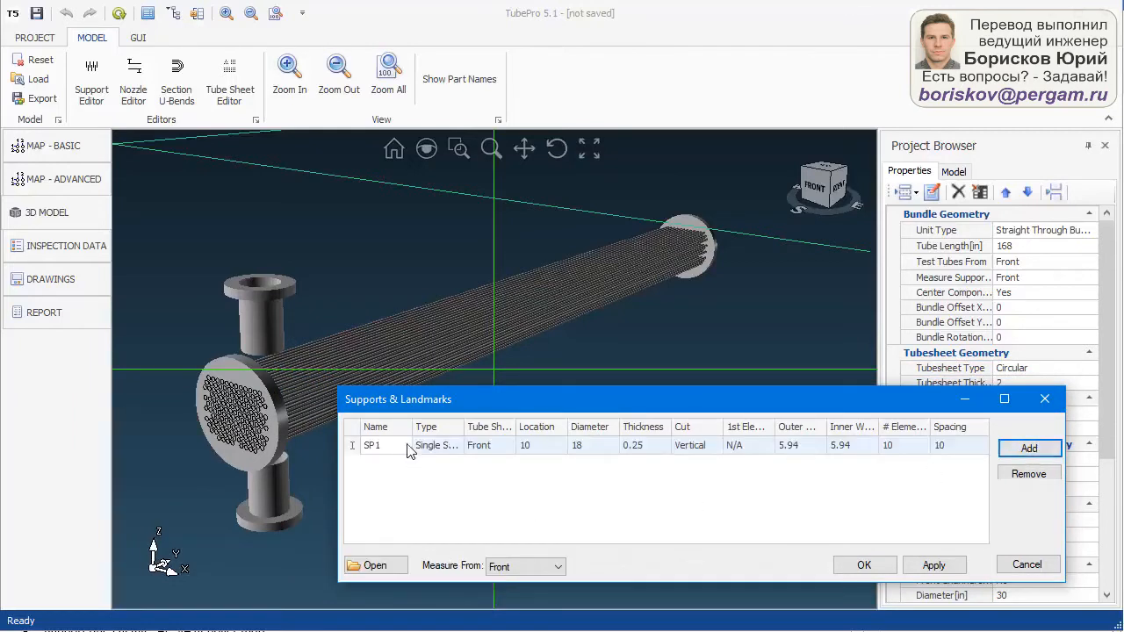
click(449, 447)
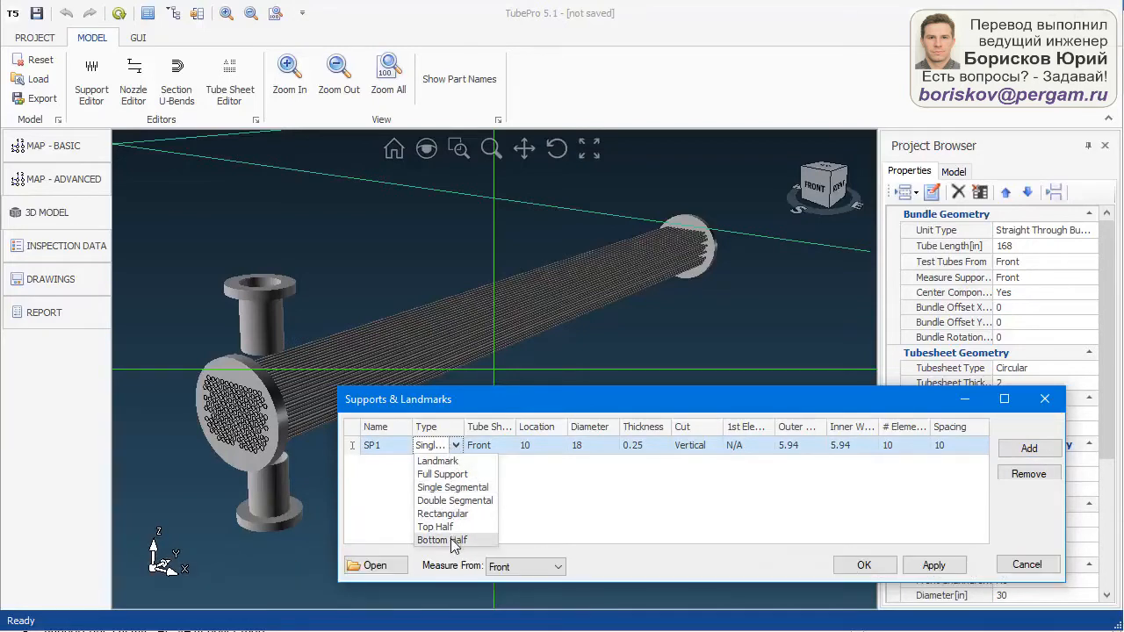
click(443, 474)
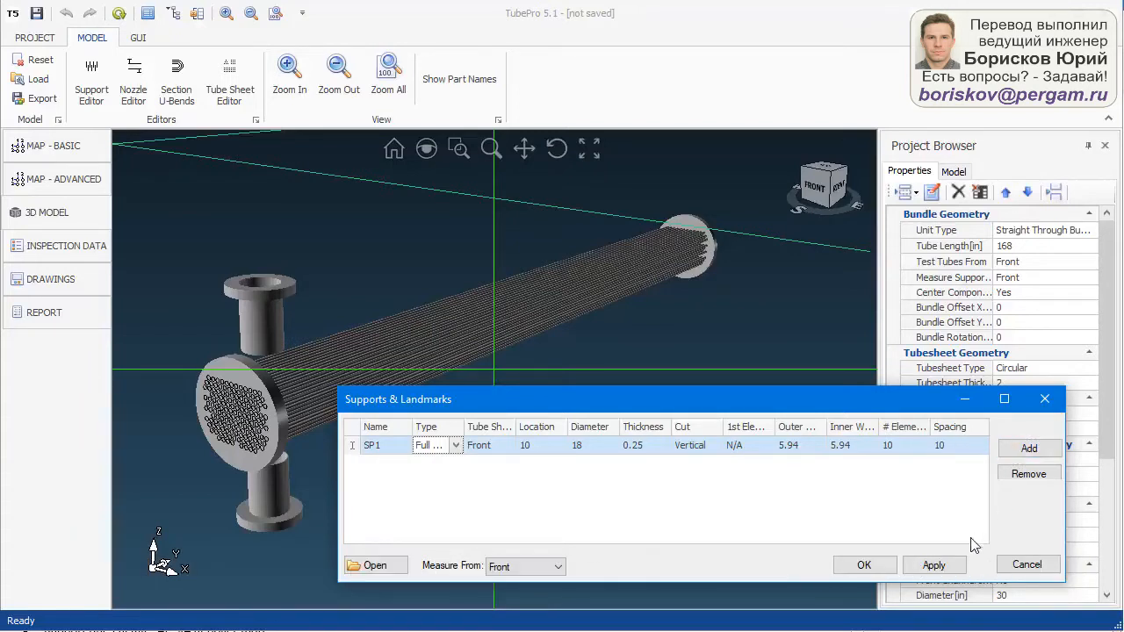
click(951, 566)
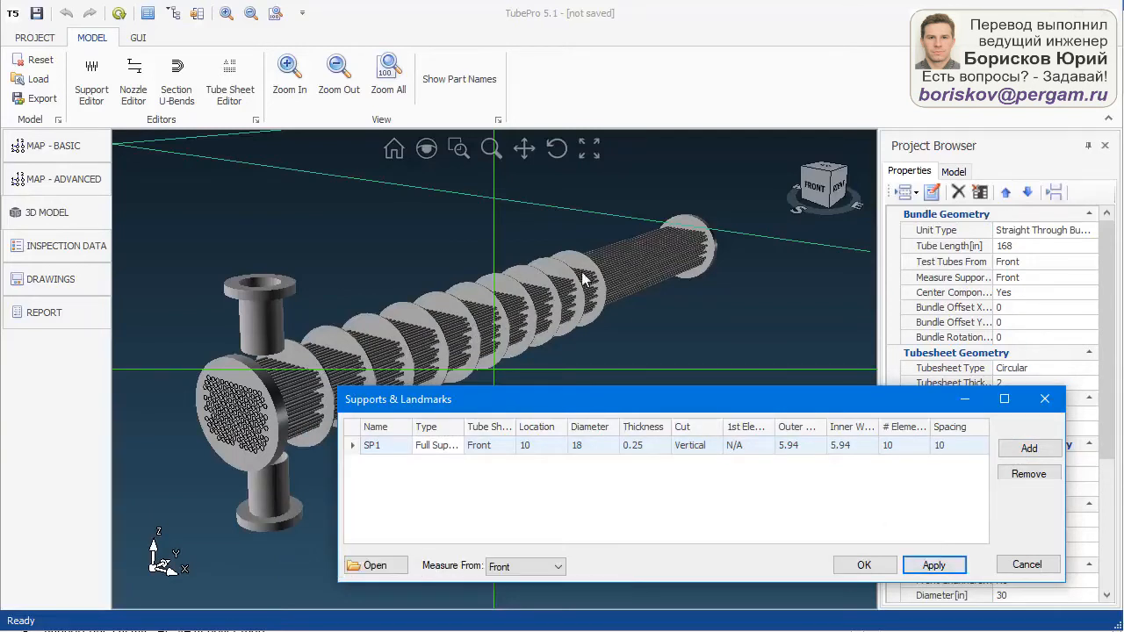
Change the support group to Single Segmental with location 18, 11 elements and spacing 12, and apply it.
click(453, 447)
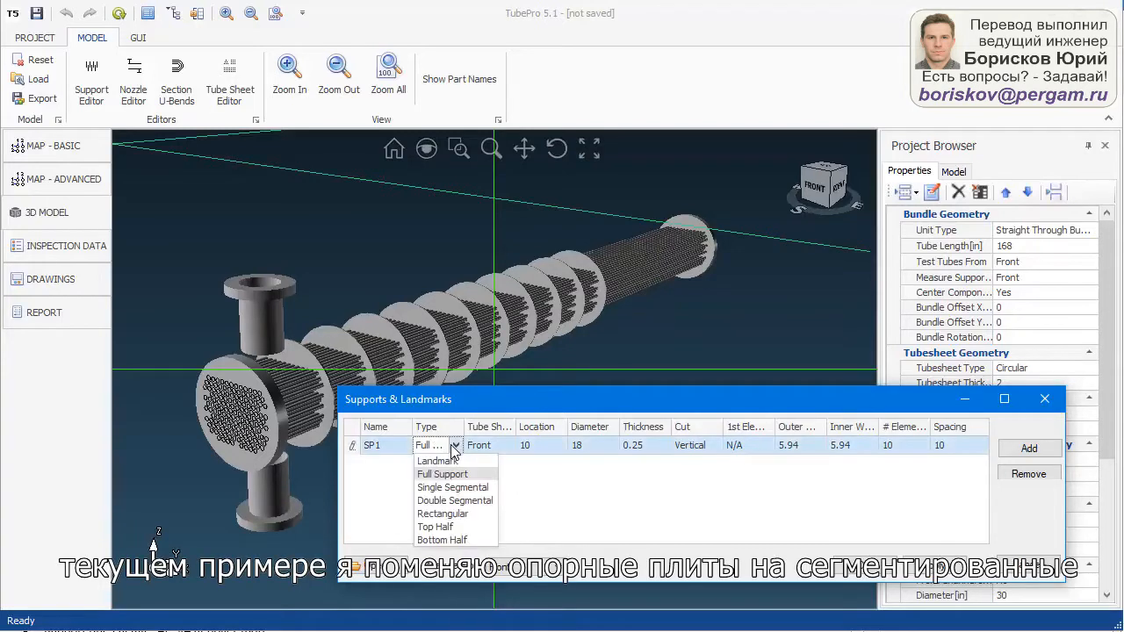
click(455, 488)
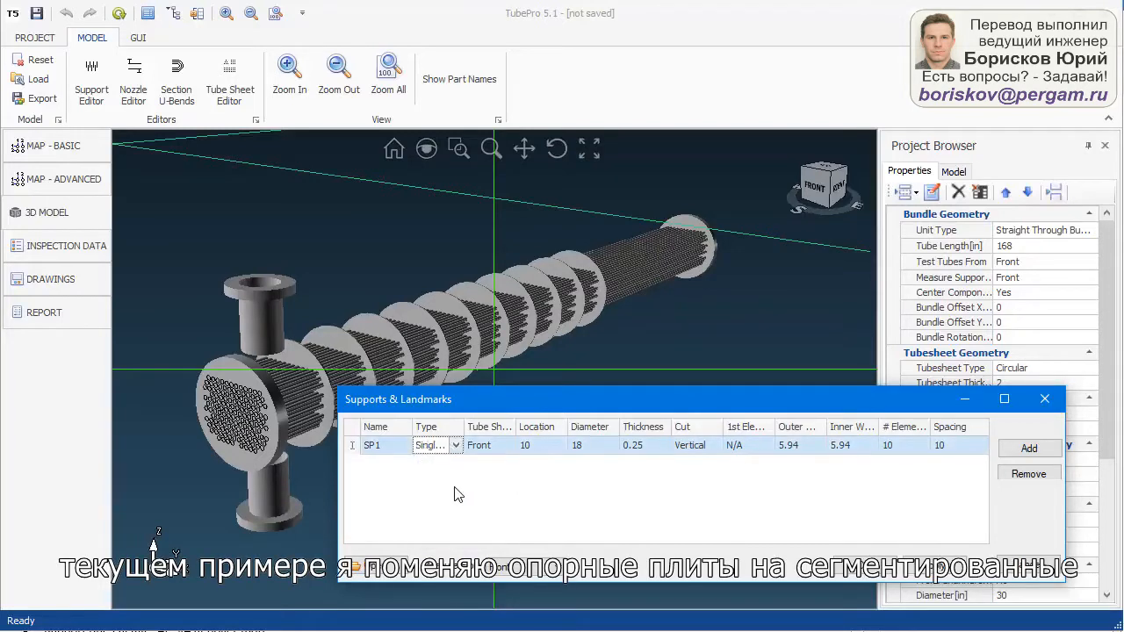
click(542, 448)
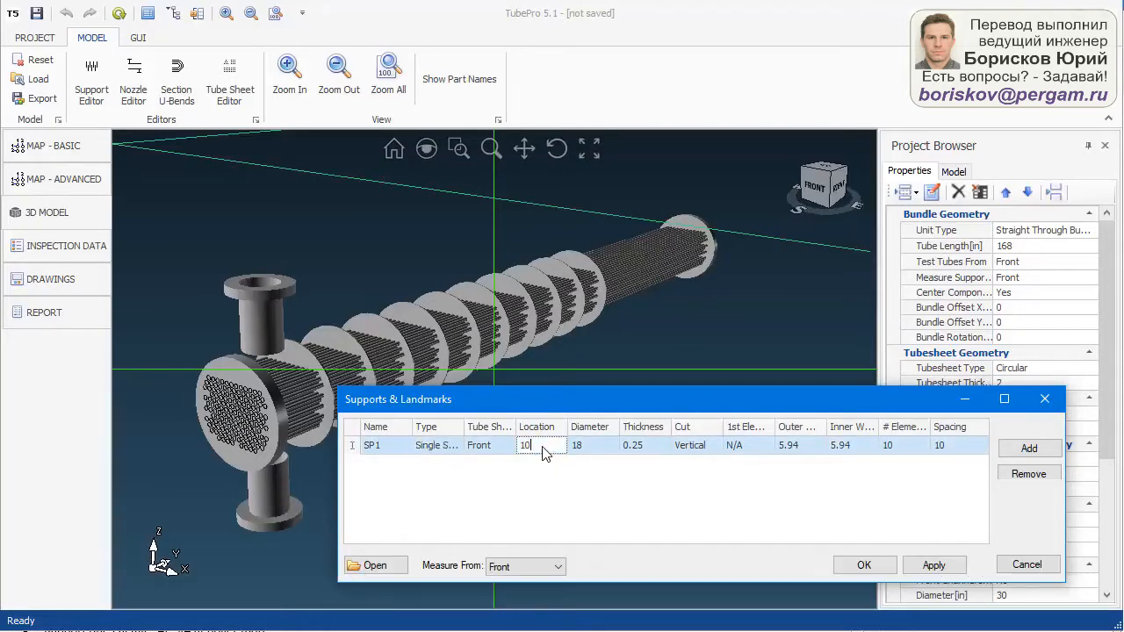
drag(532, 444, 501, 452)
text(18)
click(909, 448)
drag(908, 449, 849, 448)
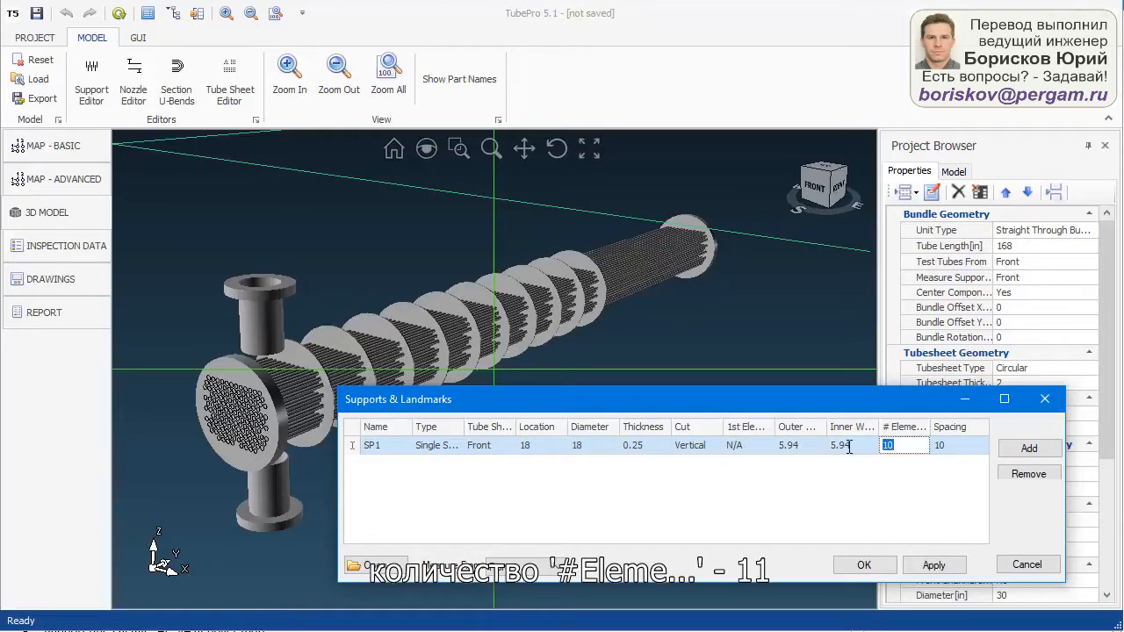
text(11)
click(953, 448)
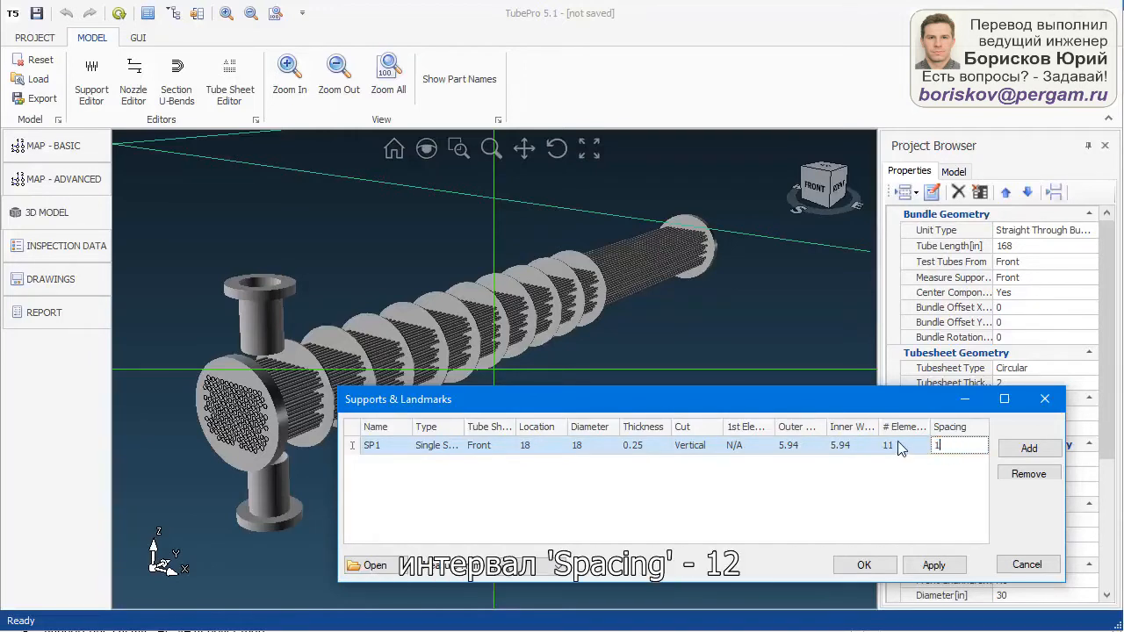
text(12)
click(934, 563)
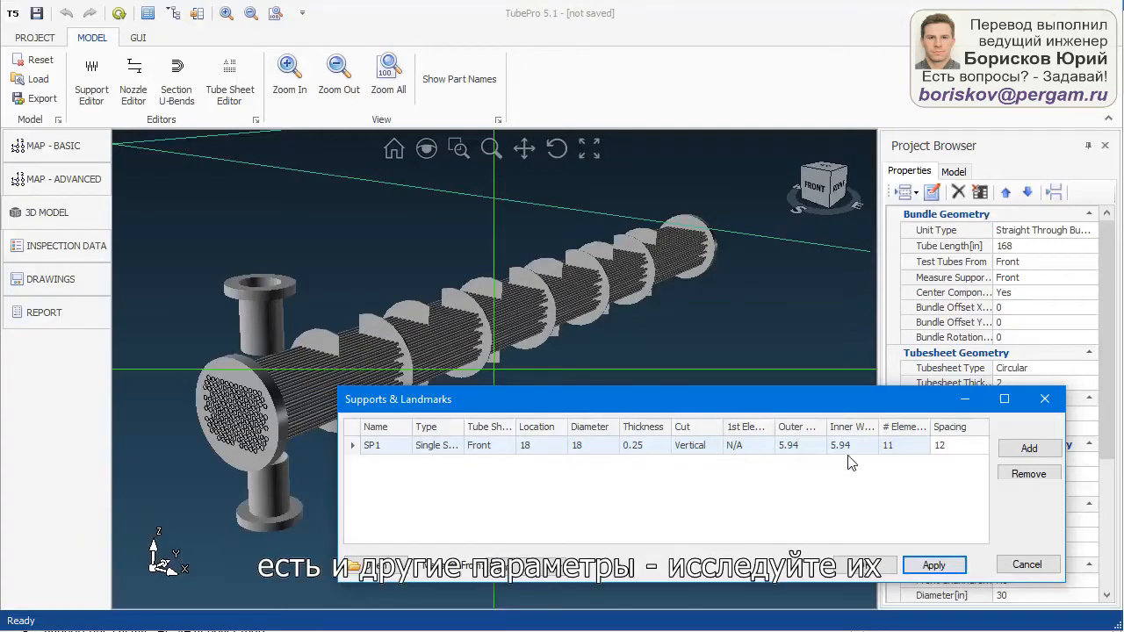
Set the segmental supports' outer window size to 9 and apply it to the model.
click(797, 446)
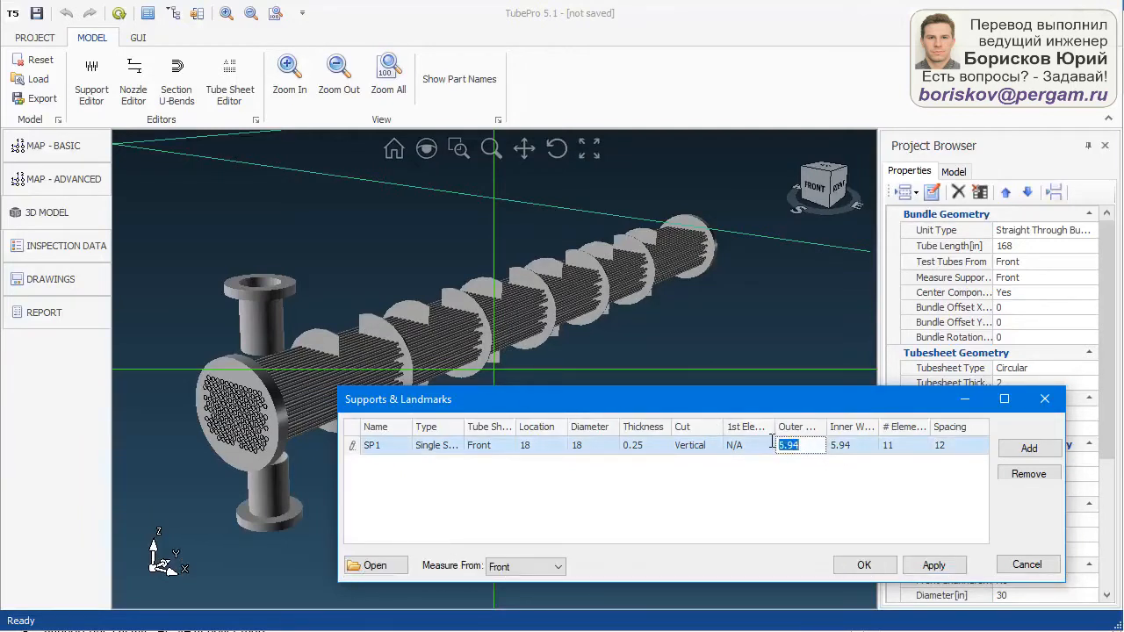
text(9)
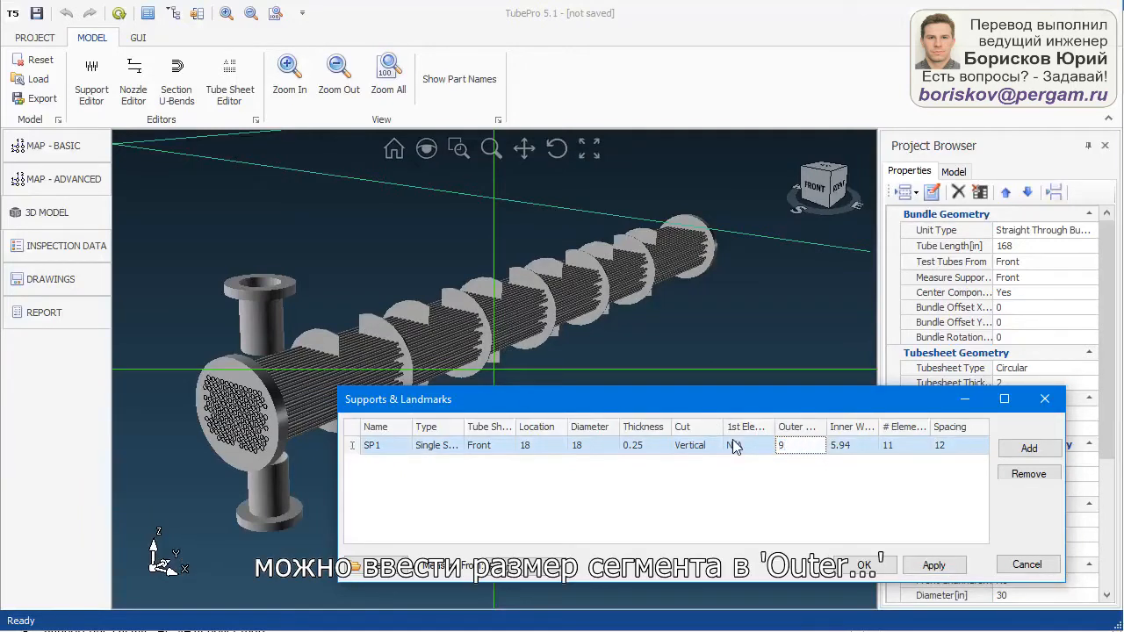
click(933, 565)
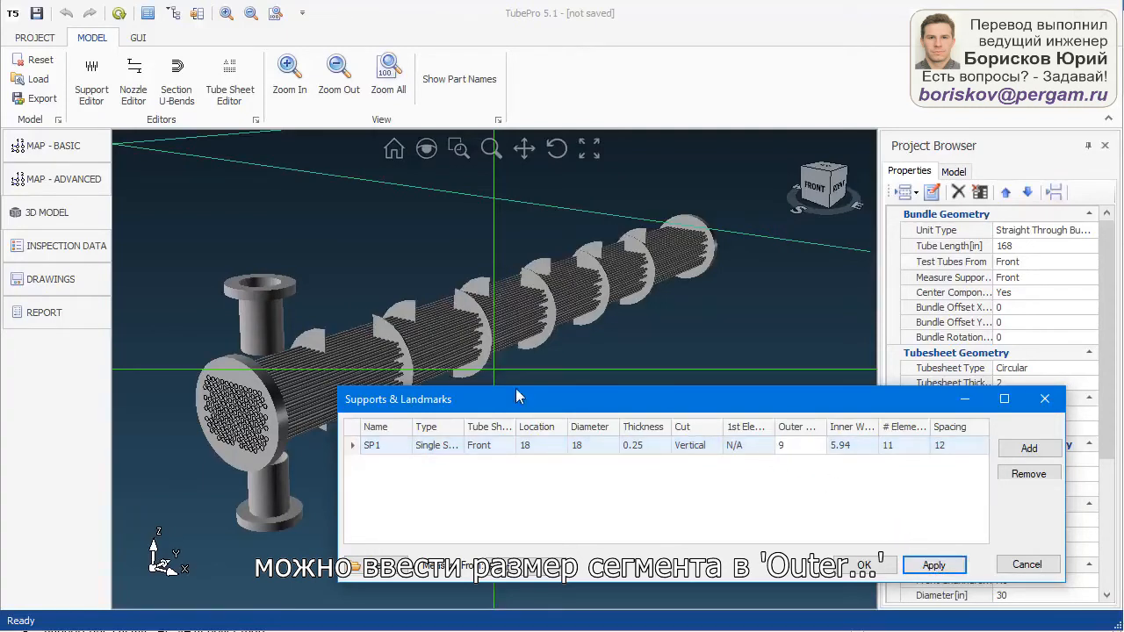
click(632, 299)
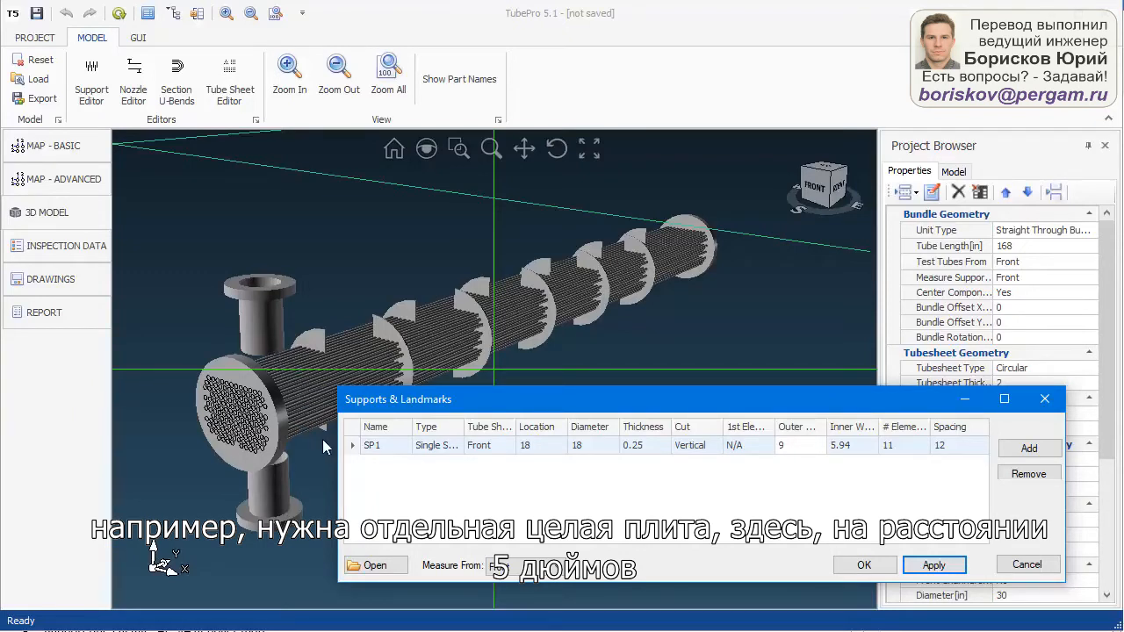
Add a second support group as a Full Support at location 5 with 1 element, and apply it.
click(1029, 449)
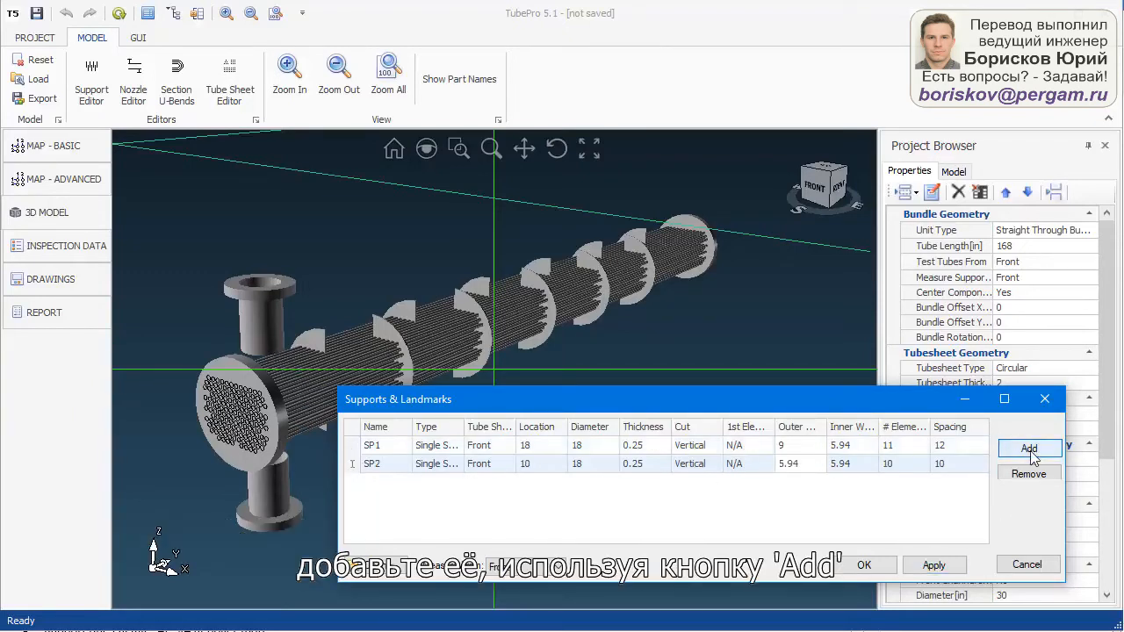
click(453, 465)
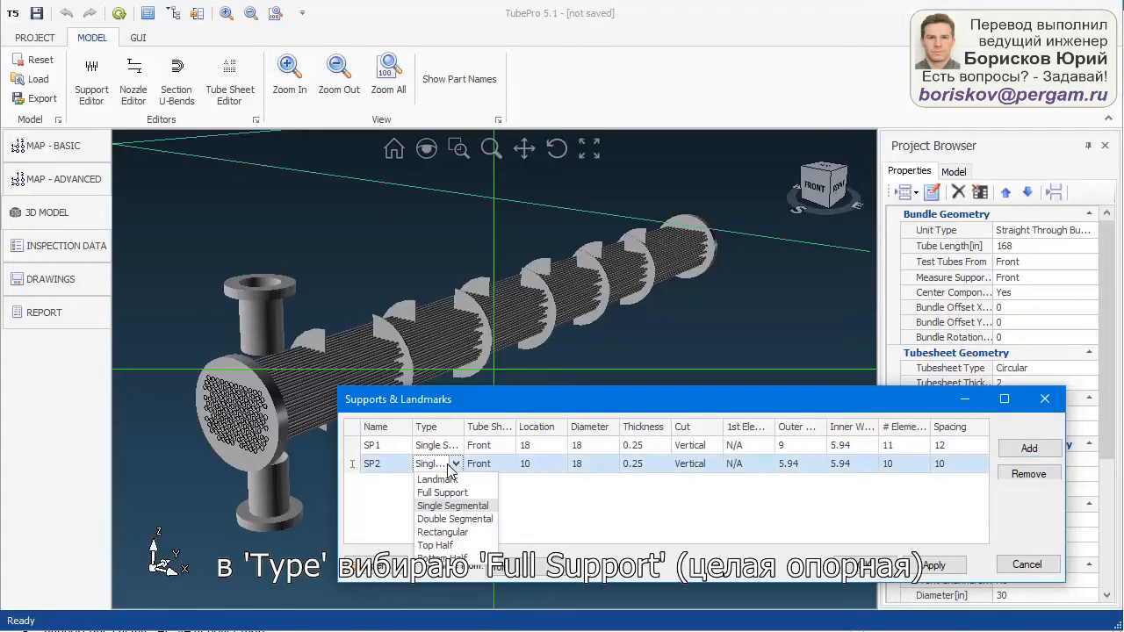
click(453, 493)
click(539, 464)
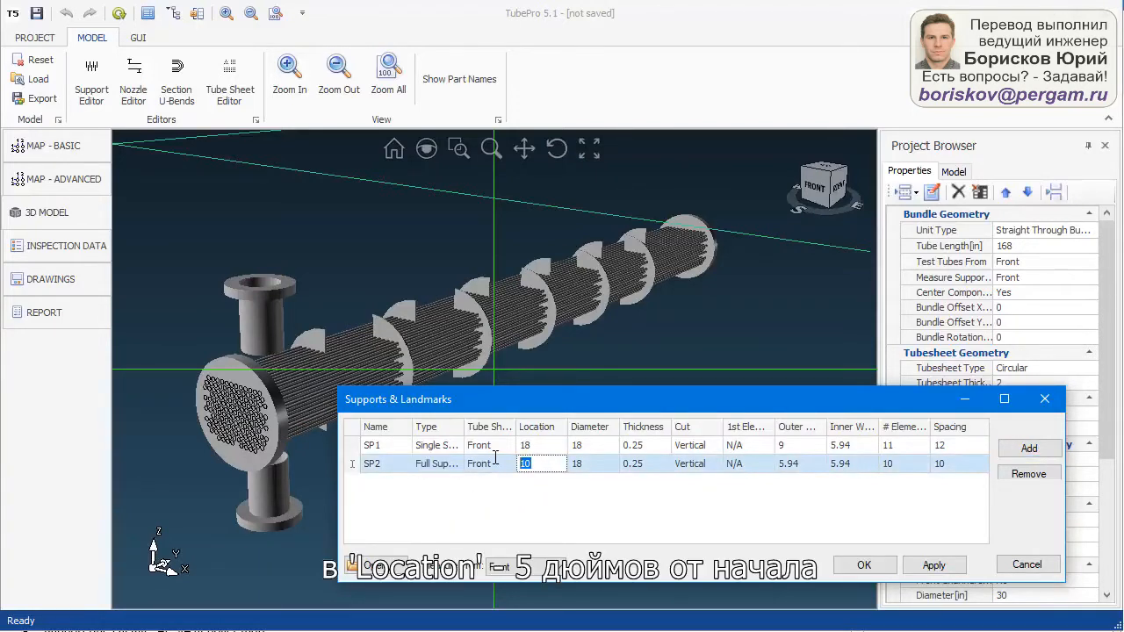
text(5)
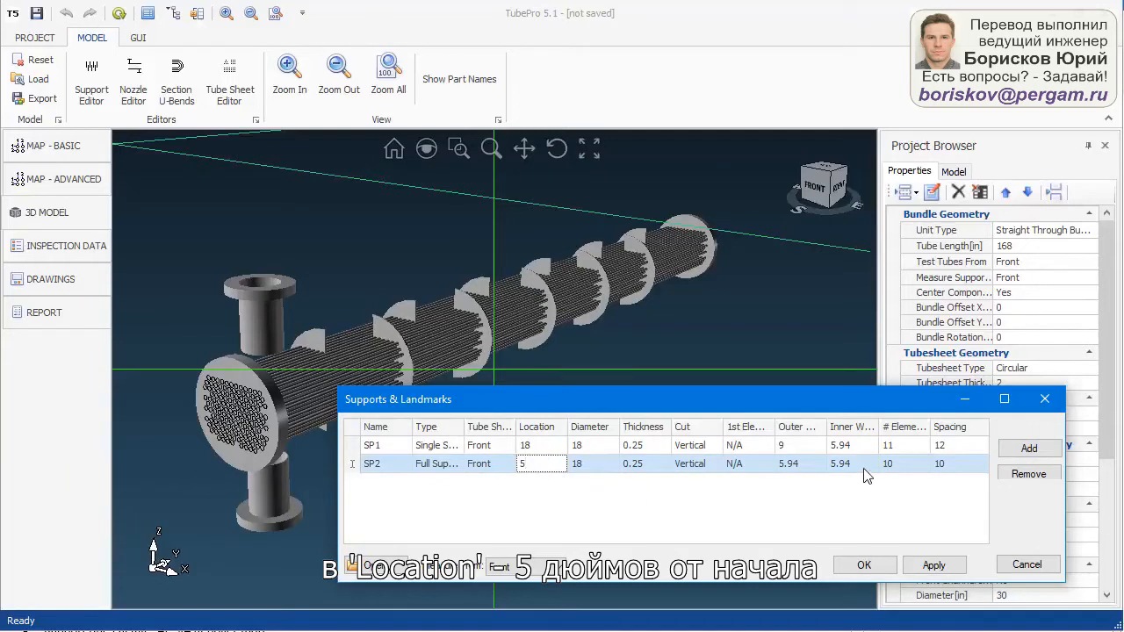
click(908, 466)
text(1)
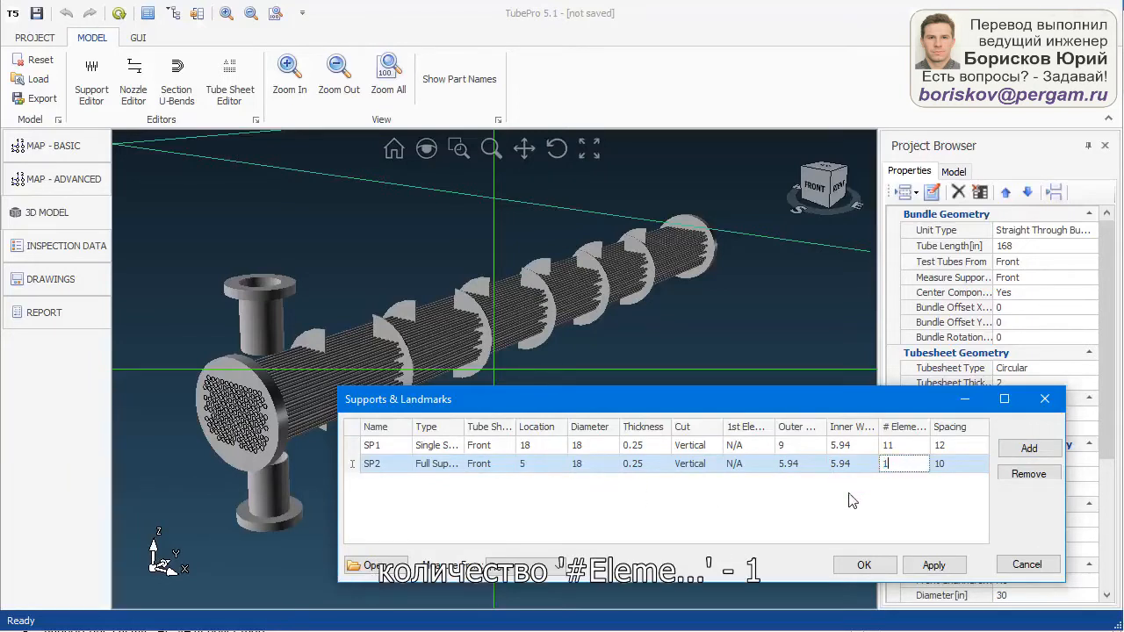
click(935, 566)
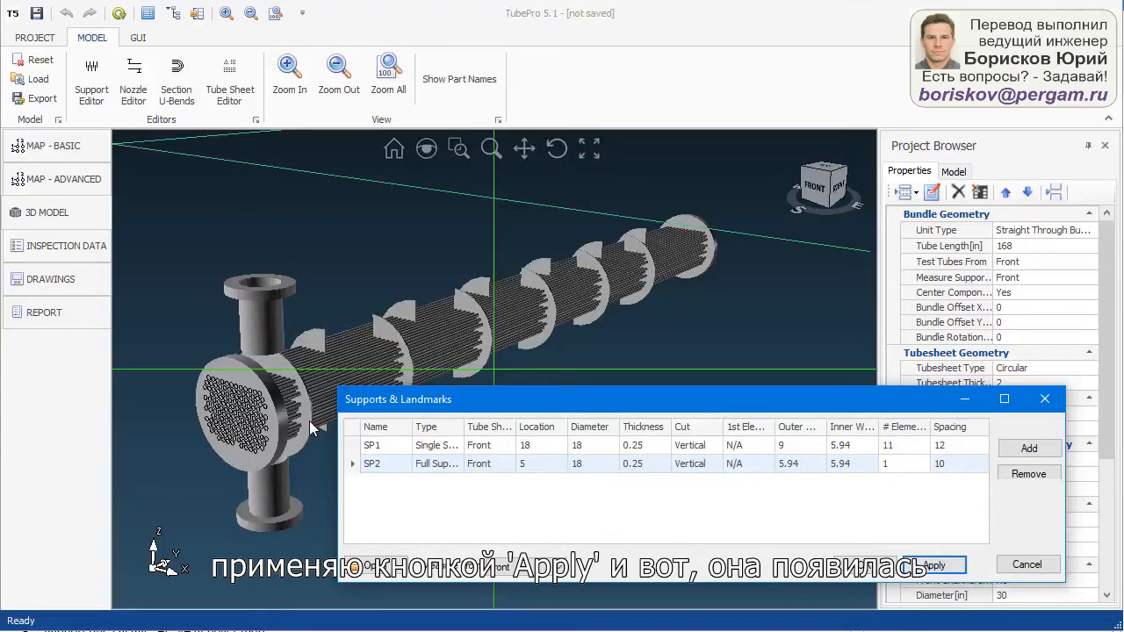
Remove the full support group at location 5, apply the change and close the editor, accepting the supports.
click(1024, 475)
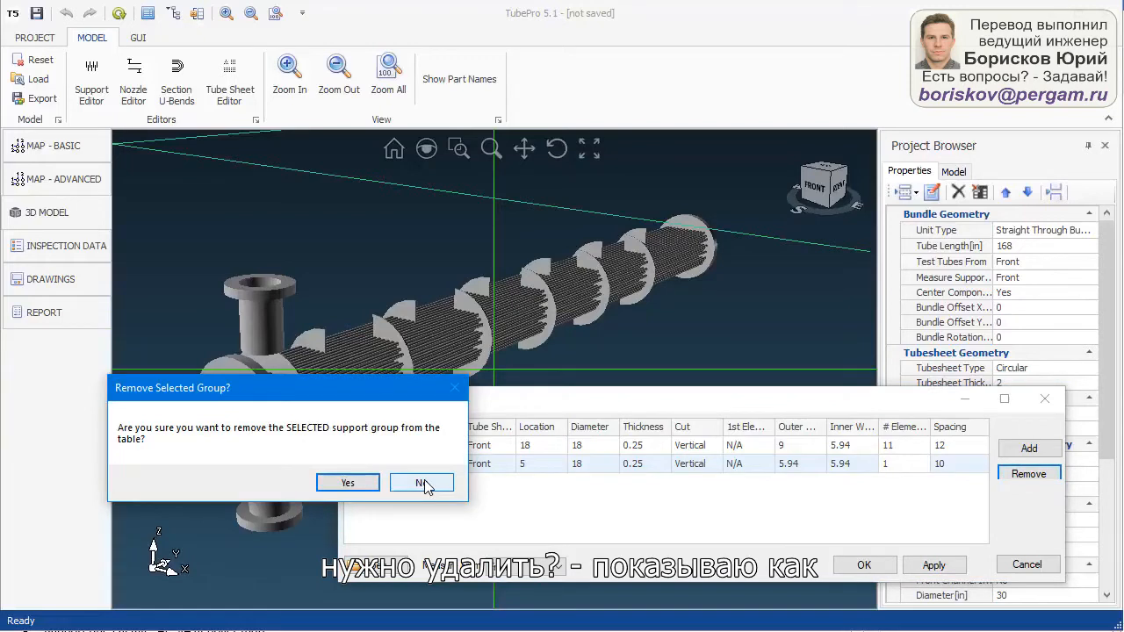
click(367, 484)
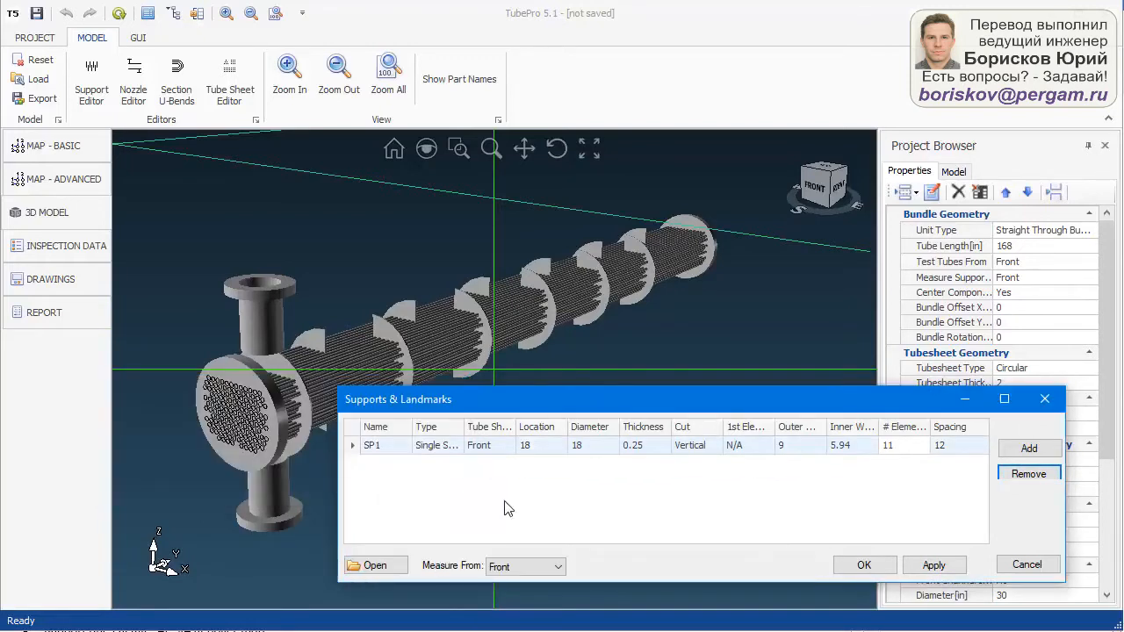
click(935, 567)
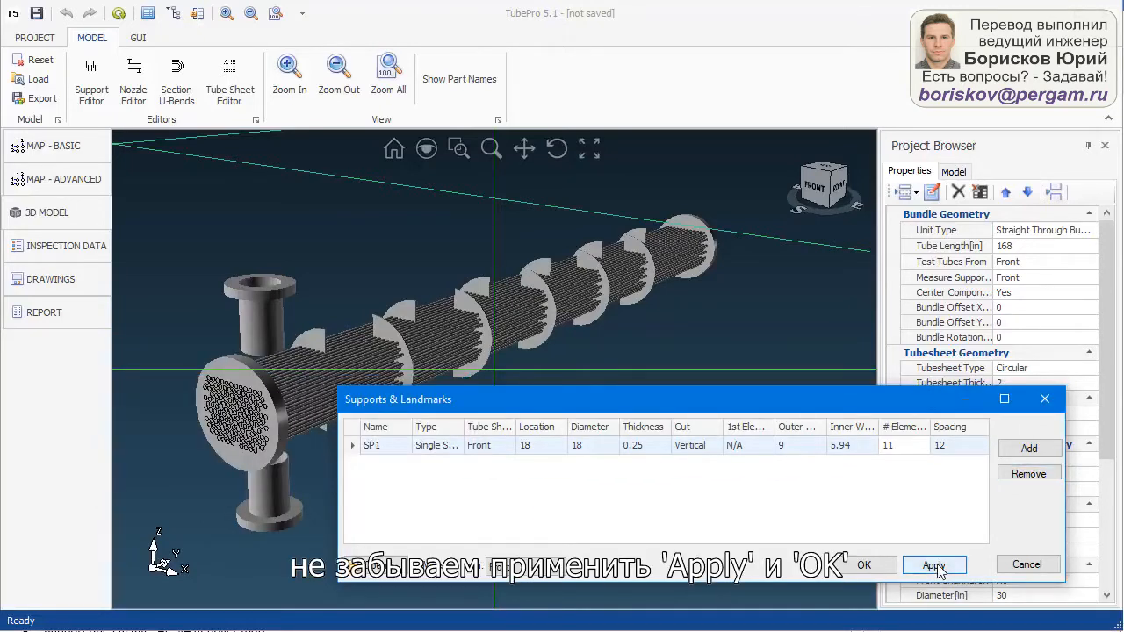
click(859, 565)
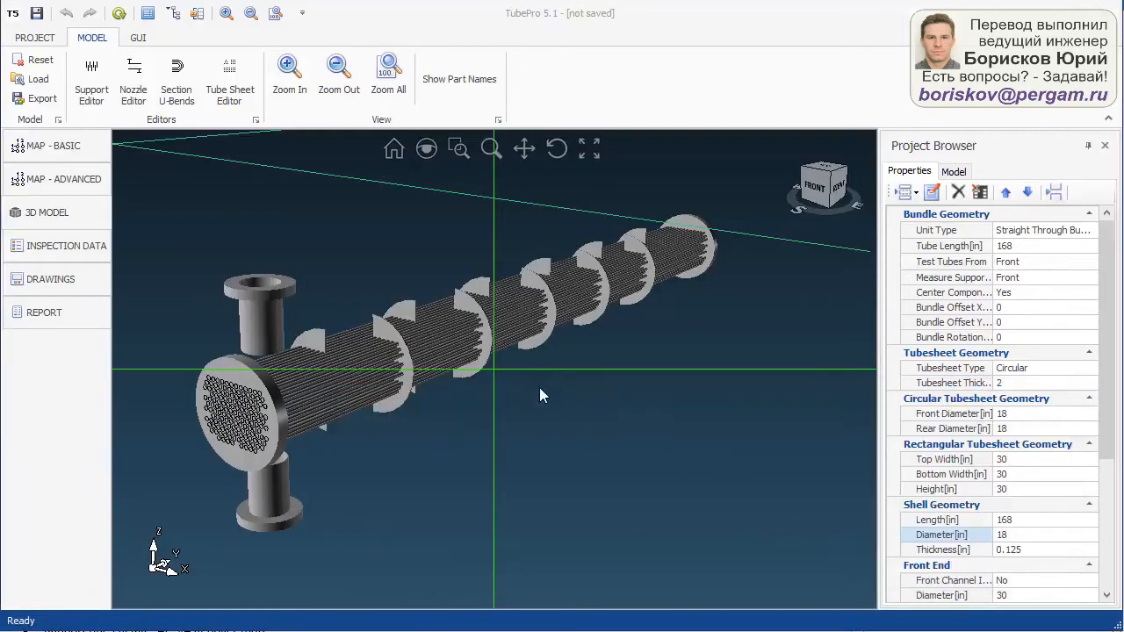
Examine the supports and nozzles on the 3D model from the front, right, top-right and angled corner views.
drag(539, 387, 593, 404)
drag(568, 410, 531, 393)
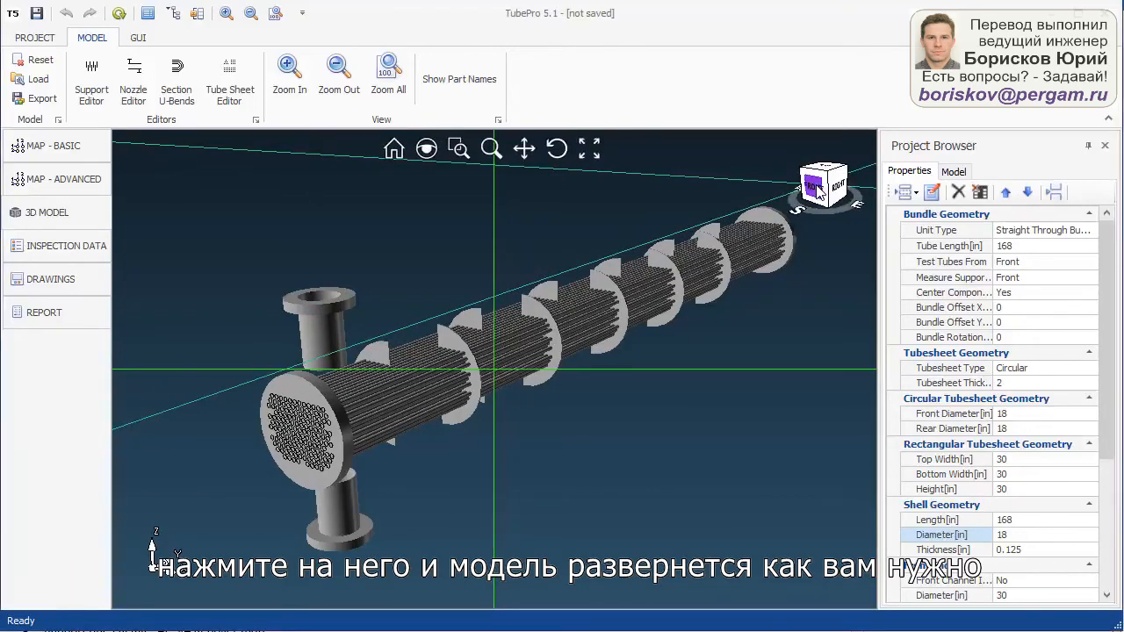
click(815, 187)
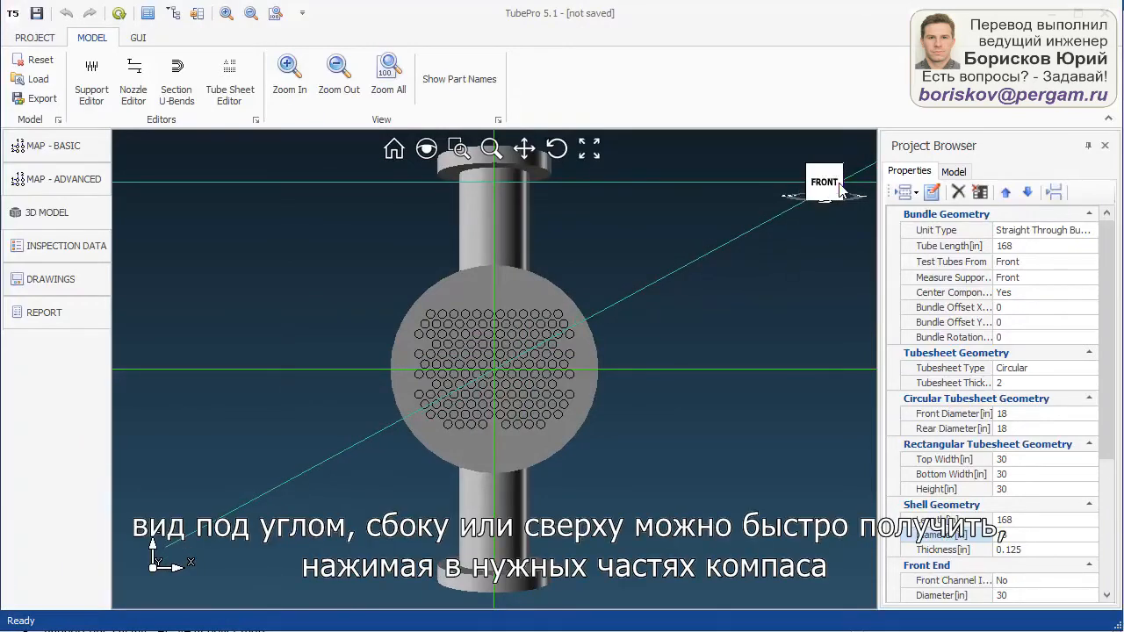
click(840, 187)
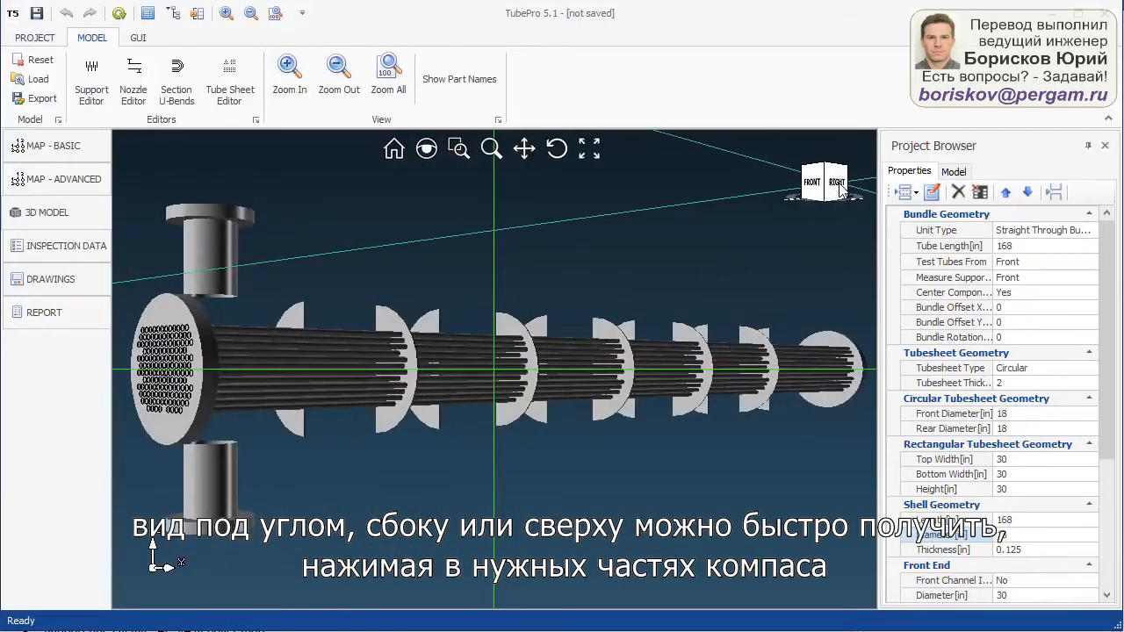
click(839, 186)
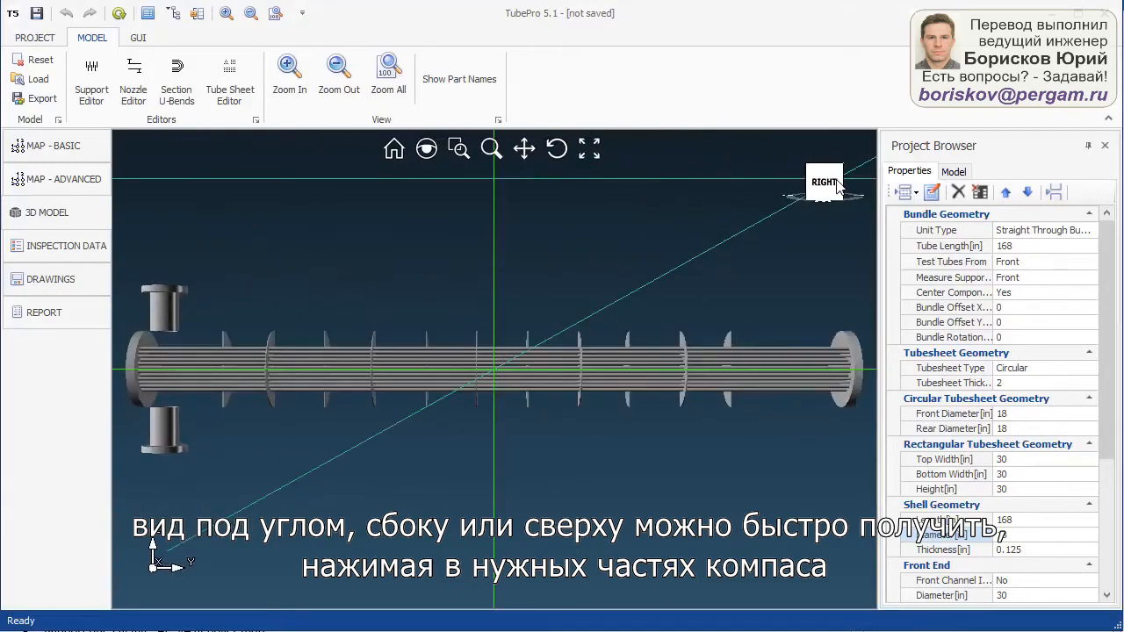
click(830, 170)
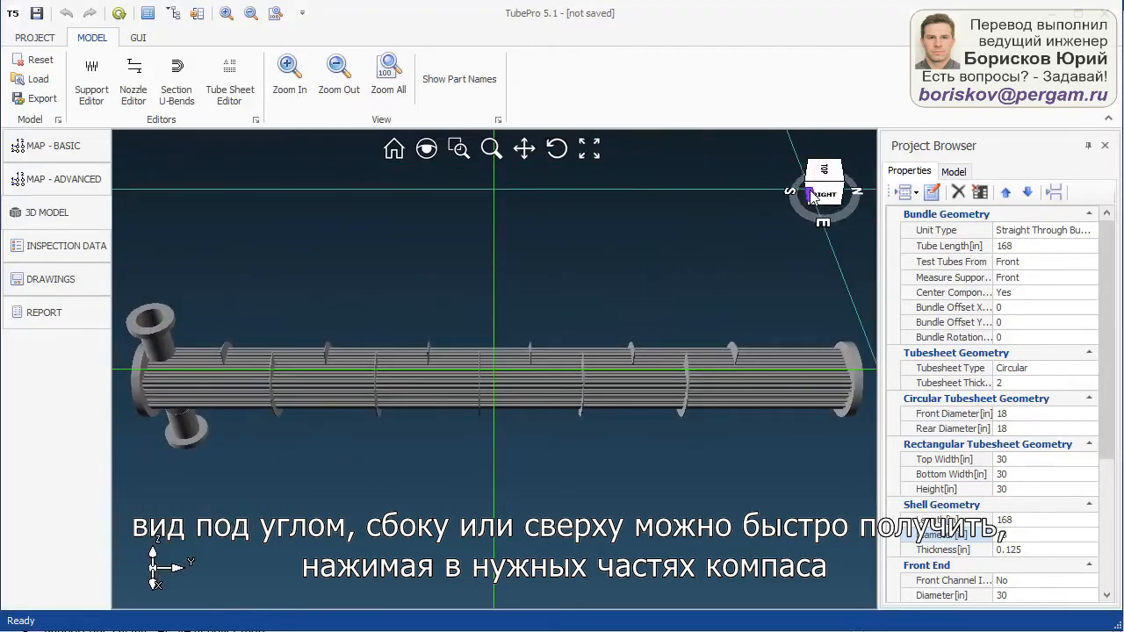
click(810, 195)
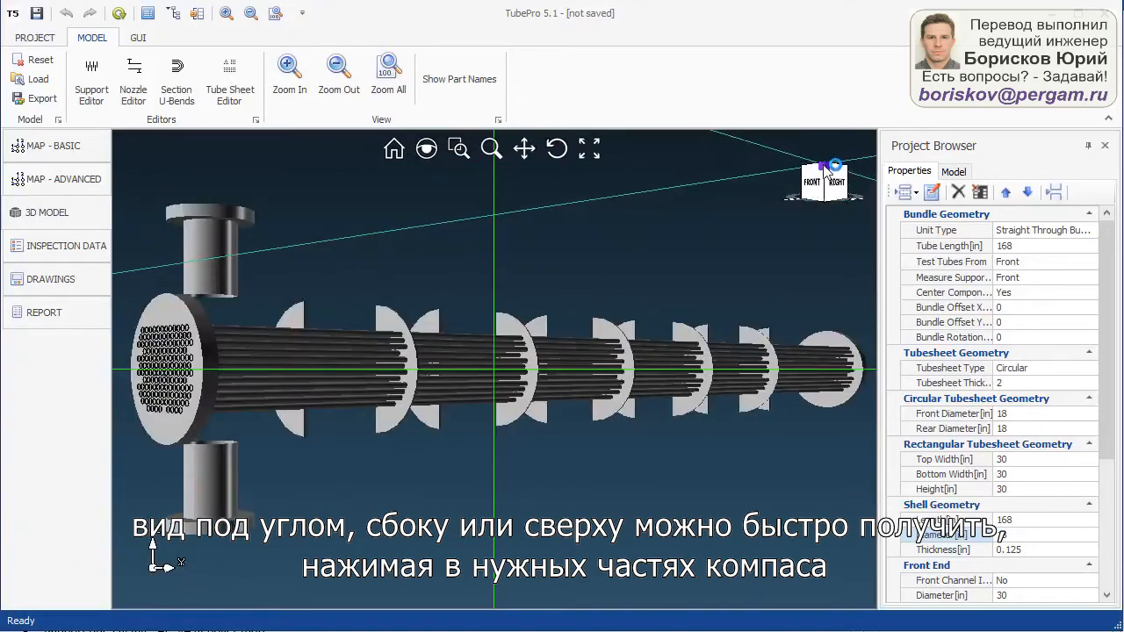
click(824, 166)
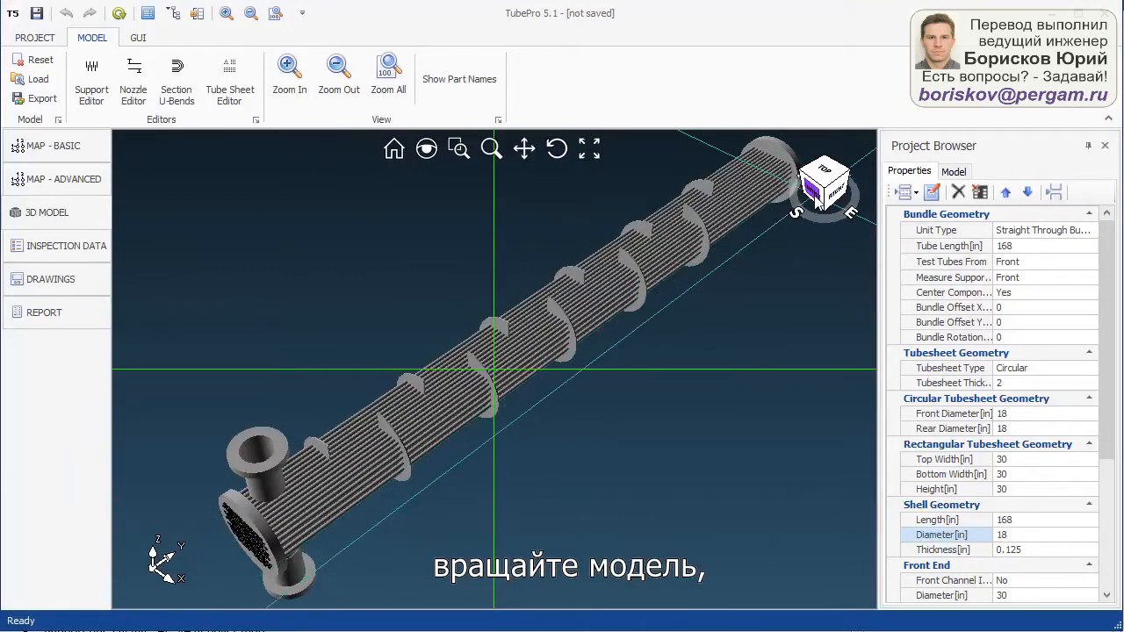
click(824, 196)
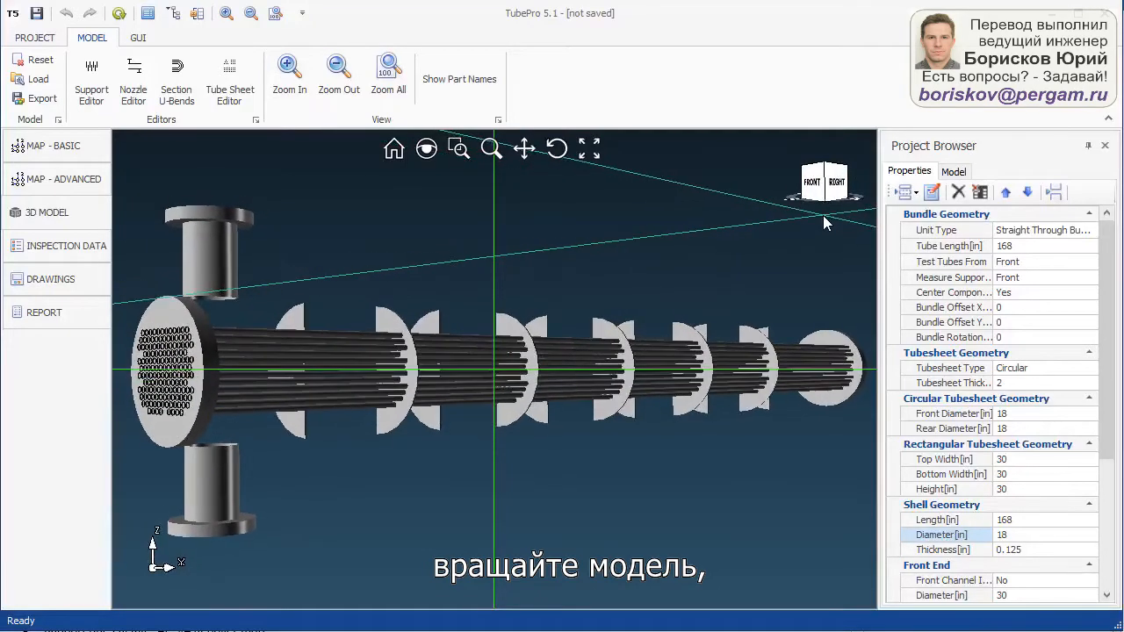
Examine the 3D model's supports and nozzles from several angles, ending with a close view of the front tubesheet.
drag(606, 302, 567, 391)
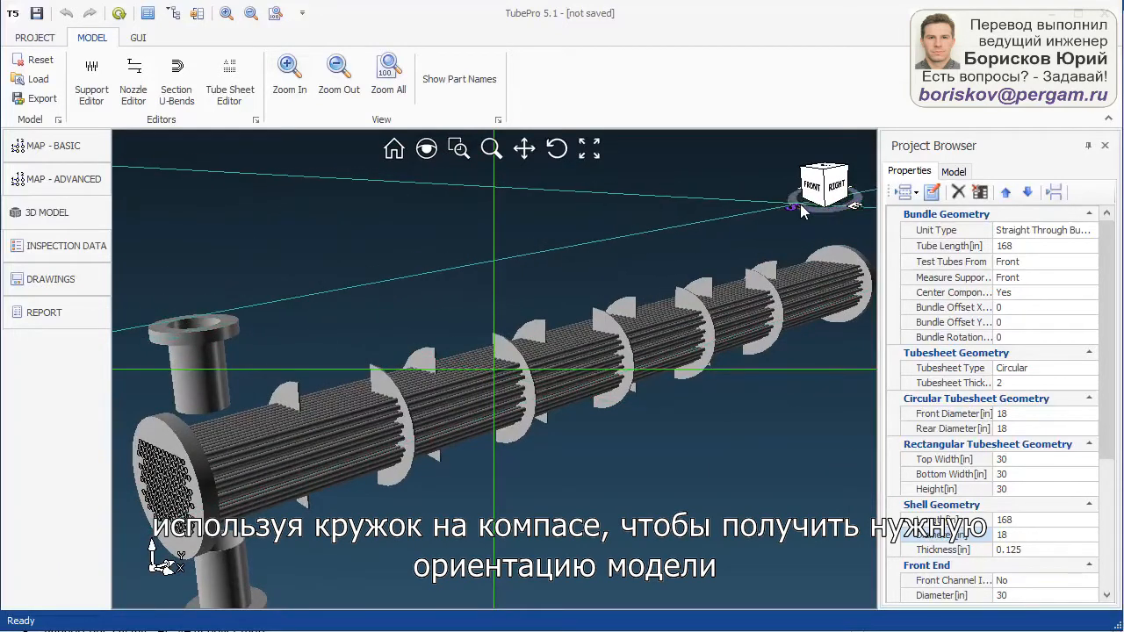
mouse_move(801, 207)
mouse_down()
mouse_move(830, 210)
mouse_move(805, 210)
mouse_up()
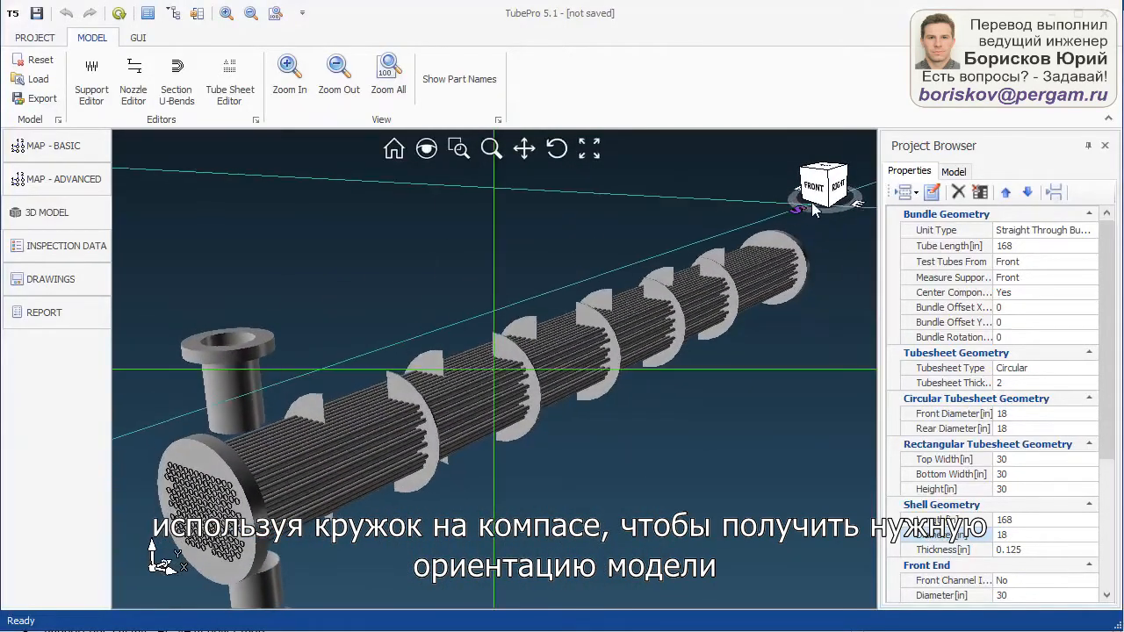
click(826, 189)
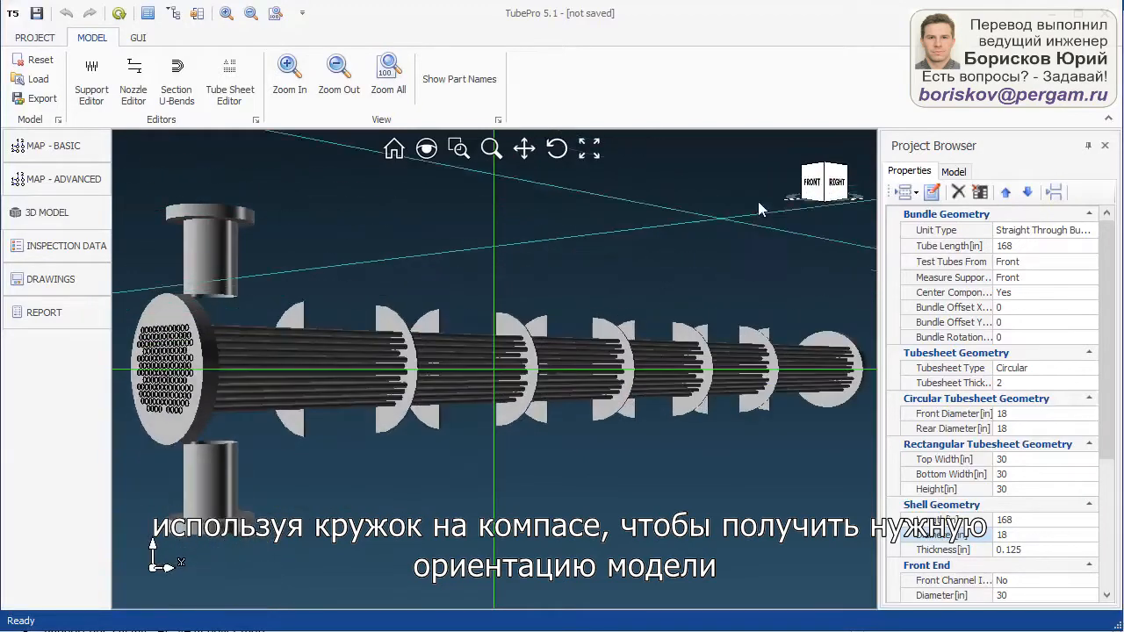
drag(799, 200, 809, 203)
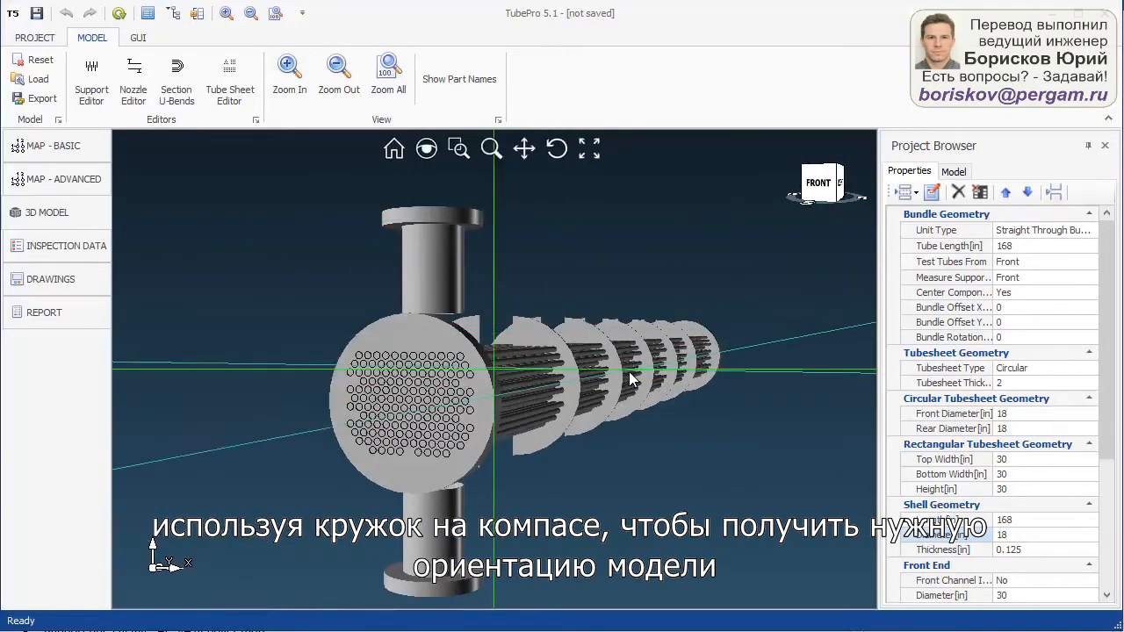
scroll(629, 379, up, 3)
scroll(628, 380, up, 2)
drag(549, 362, 712, 342)
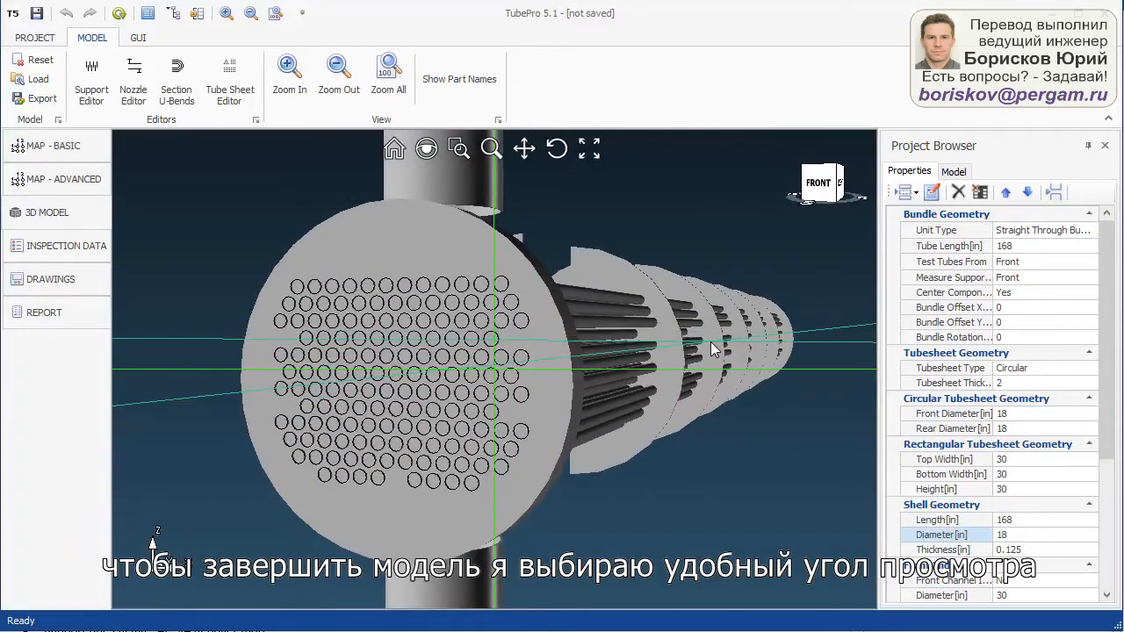
drag(710, 341, 662, 509)
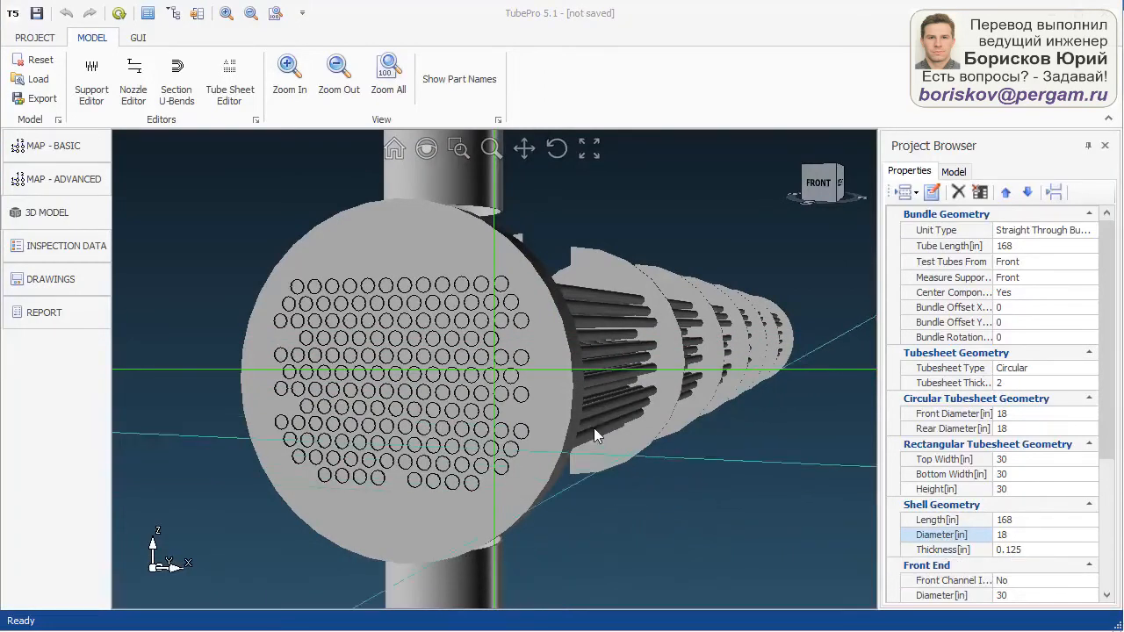
Review the settings in the Nozzle Manager and the Tube Section U-Bend Manager, closing each without changes.
click(134, 79)
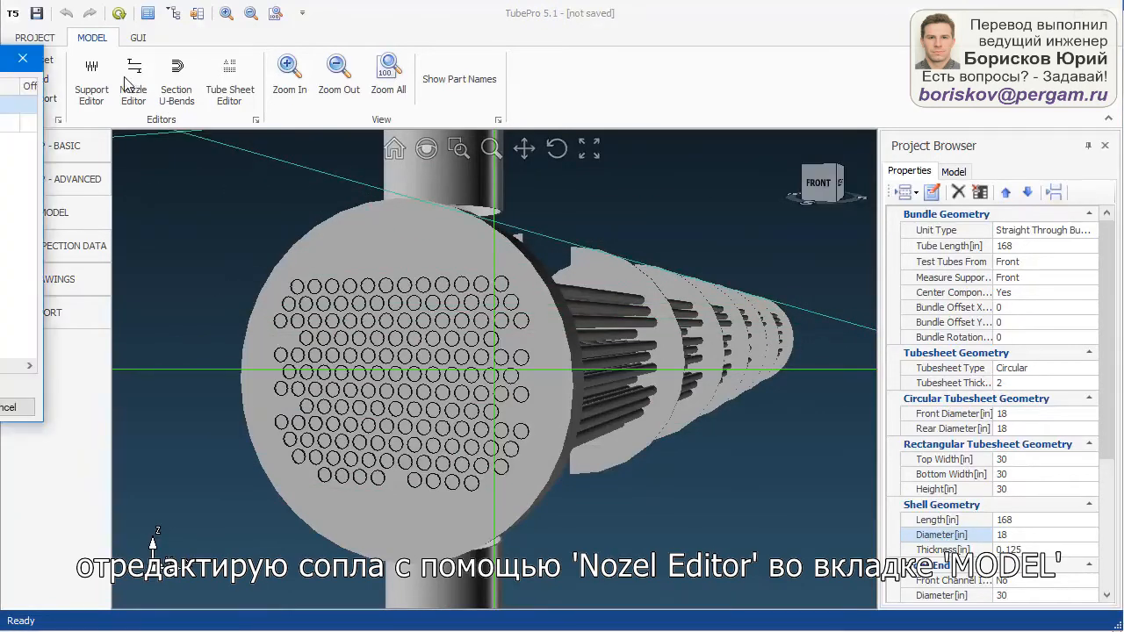
click(23, 58)
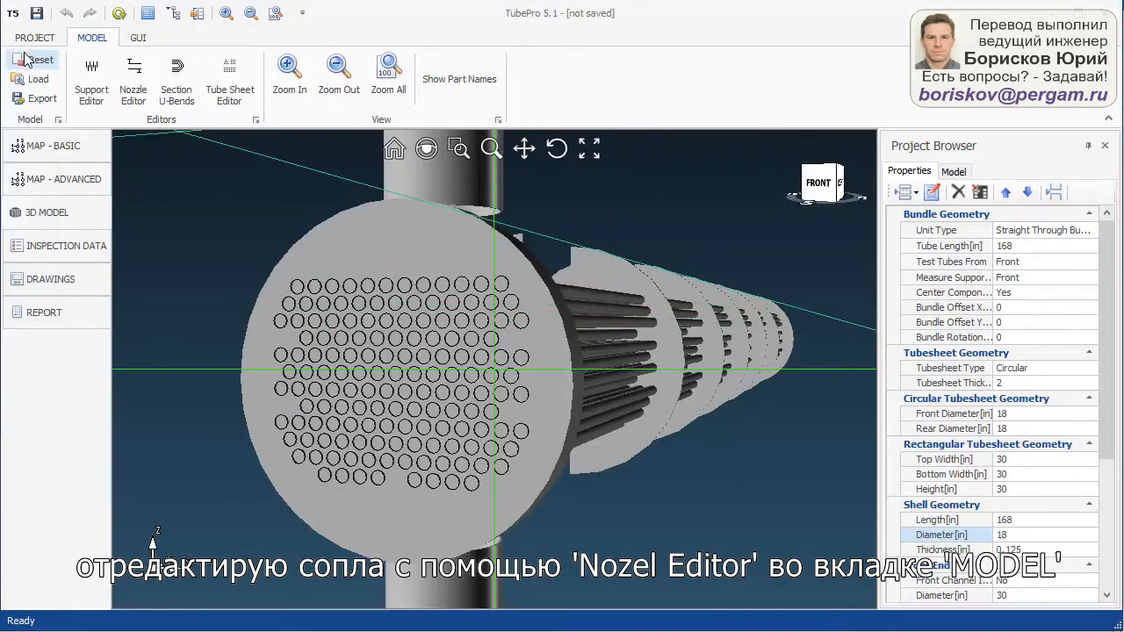
click(133, 79)
drag(2, 81, 564, 157)
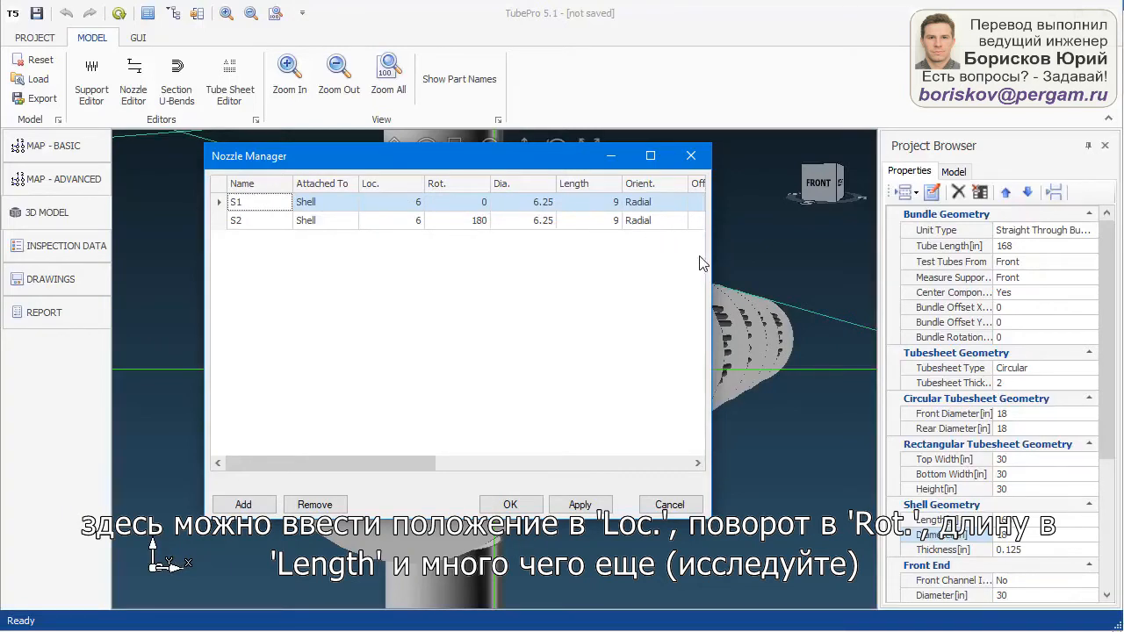
drag(713, 270, 969, 278)
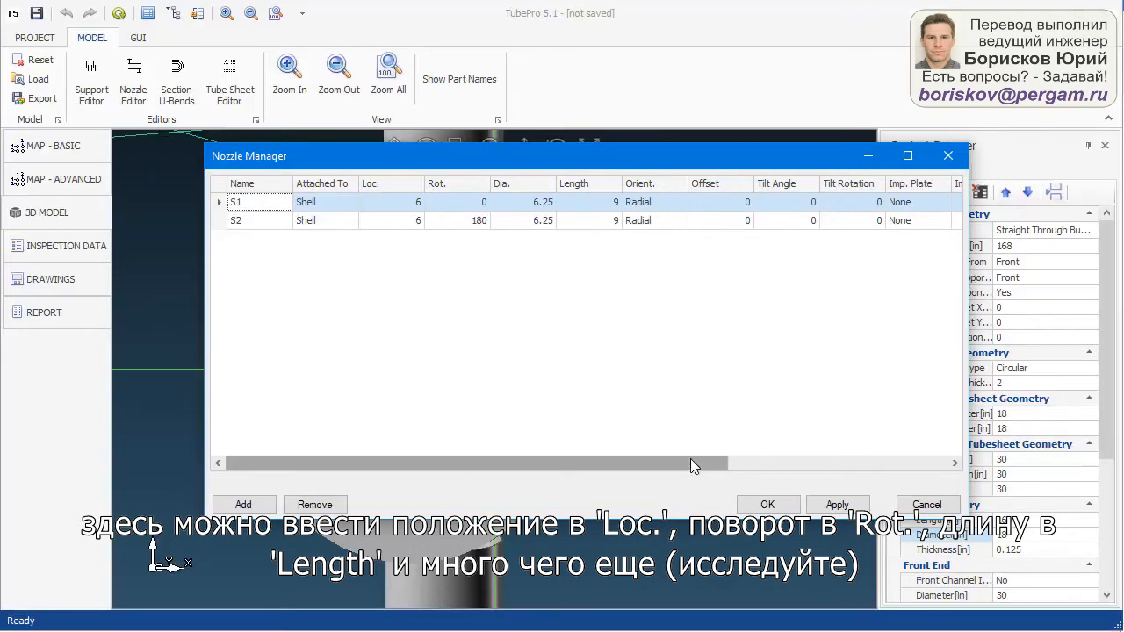
drag(690, 459, 544, 461)
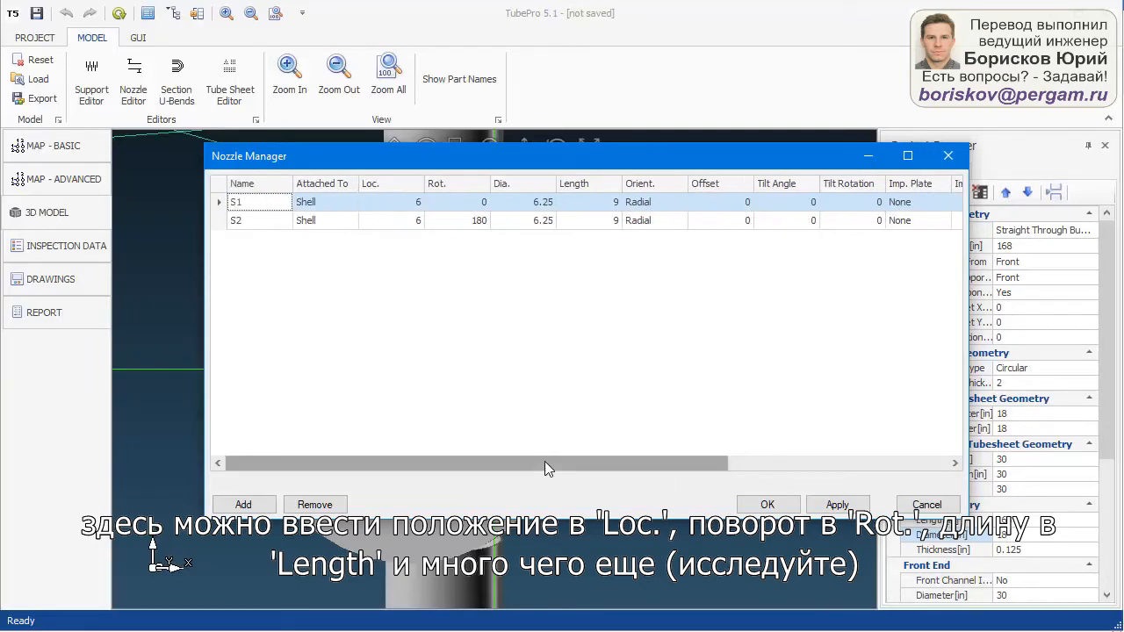
click(928, 507)
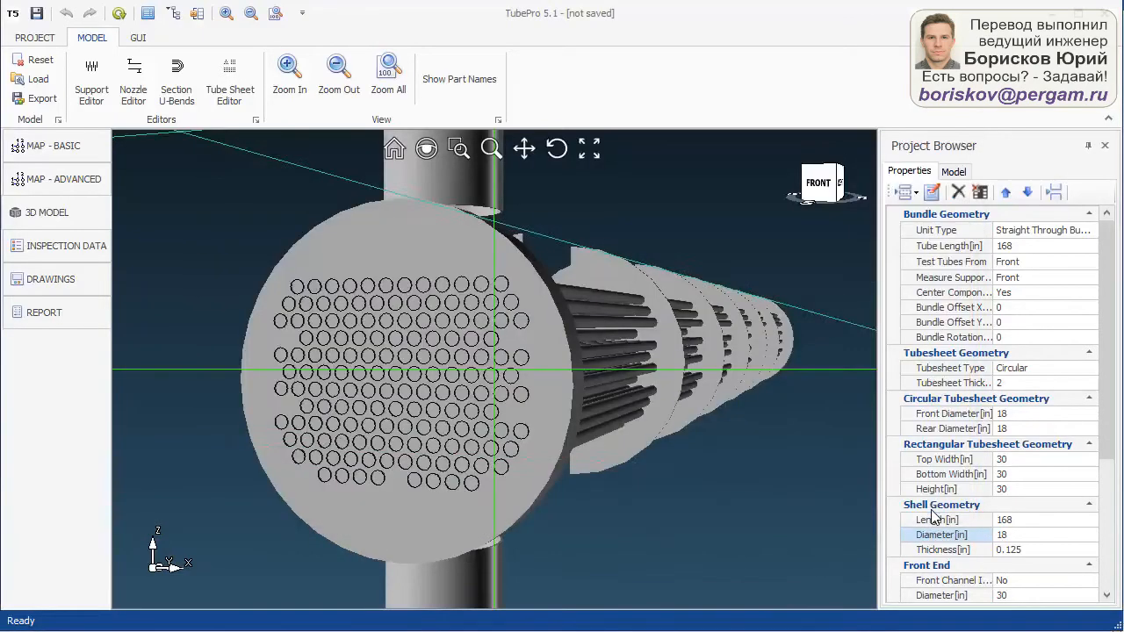
click(174, 88)
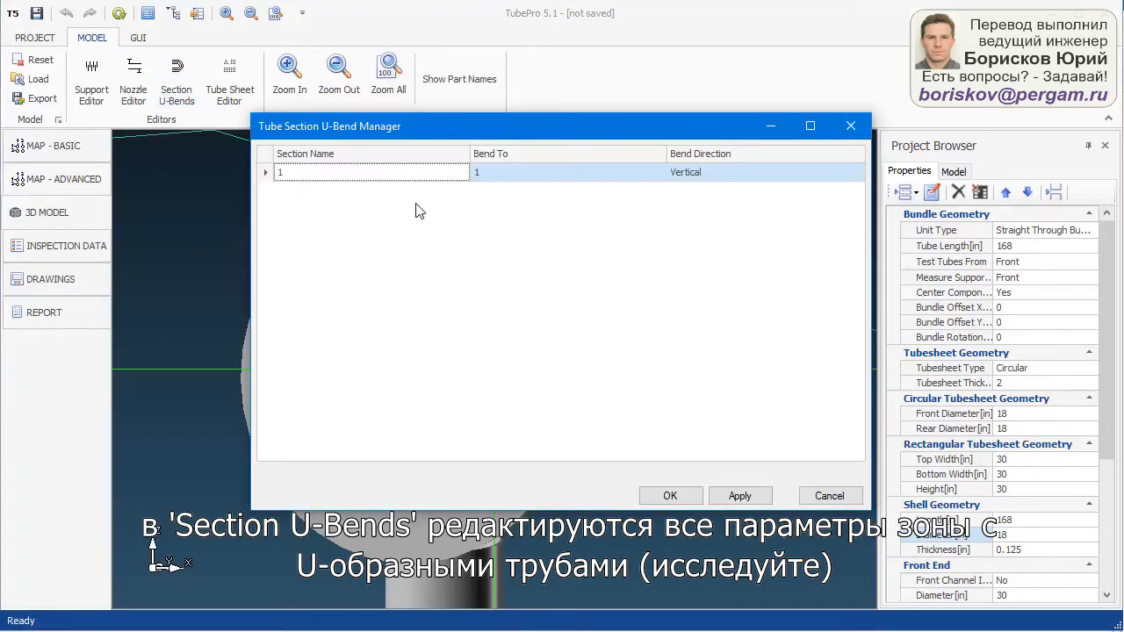
click(827, 496)
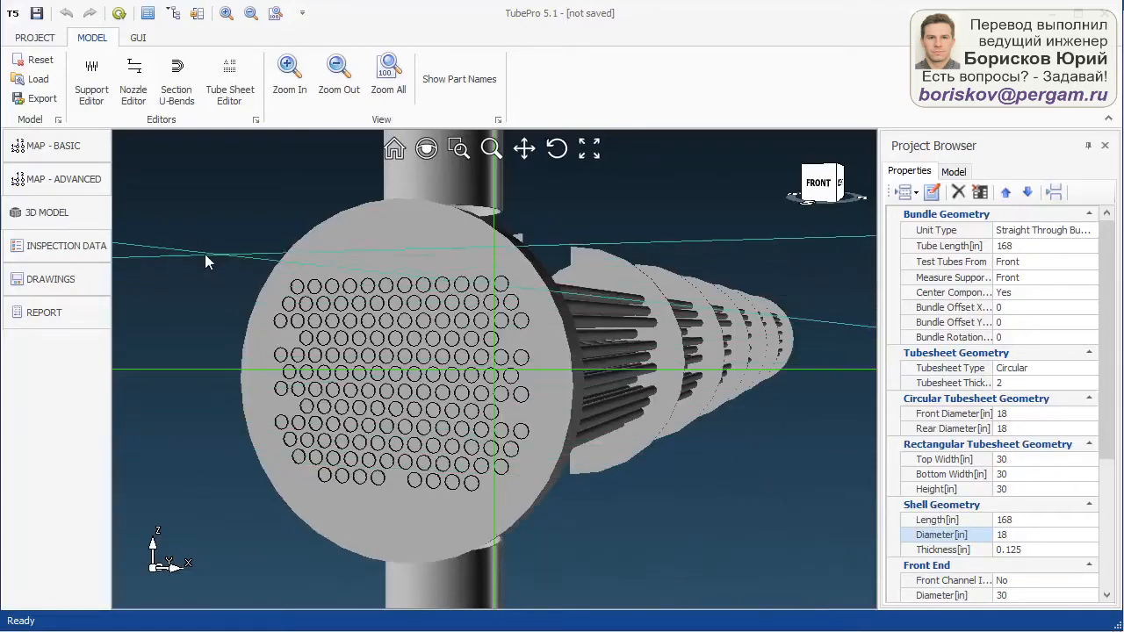
Import E1234.mdb in Eddyfi Magnifi MDB format into the inspection data, replacing the existing rows.
click(63, 252)
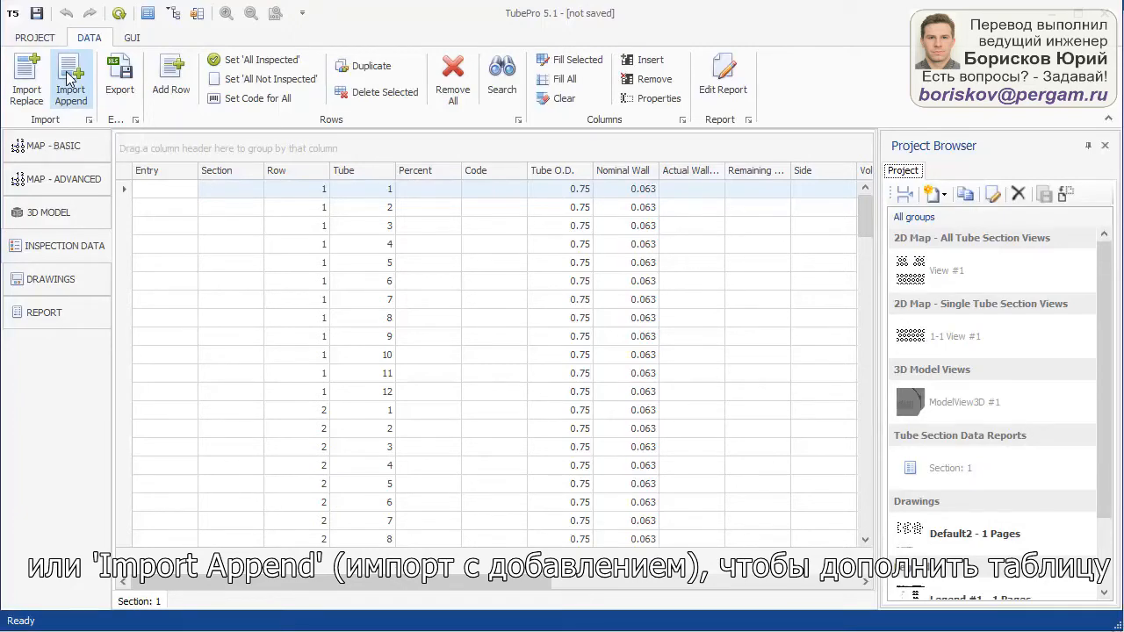
click(30, 77)
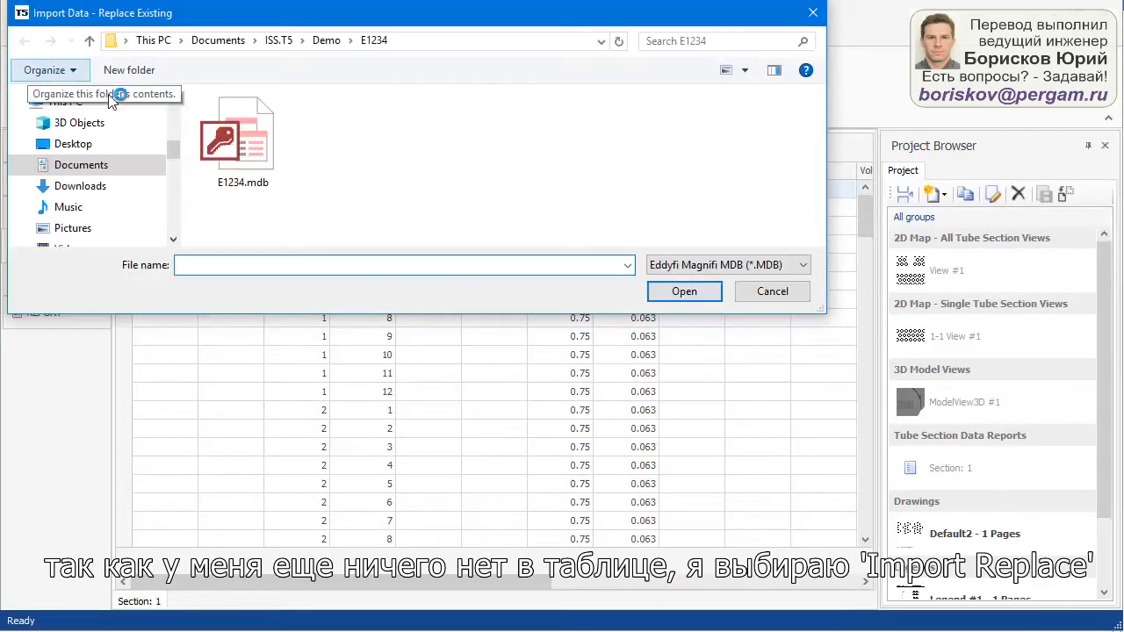
click(259, 149)
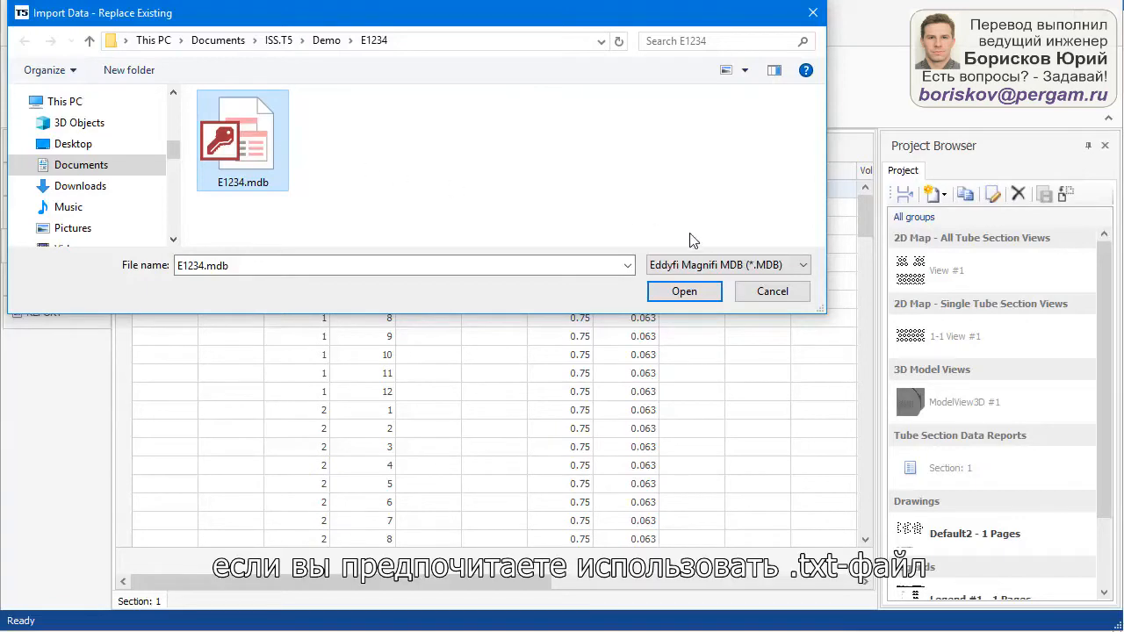
click(775, 271)
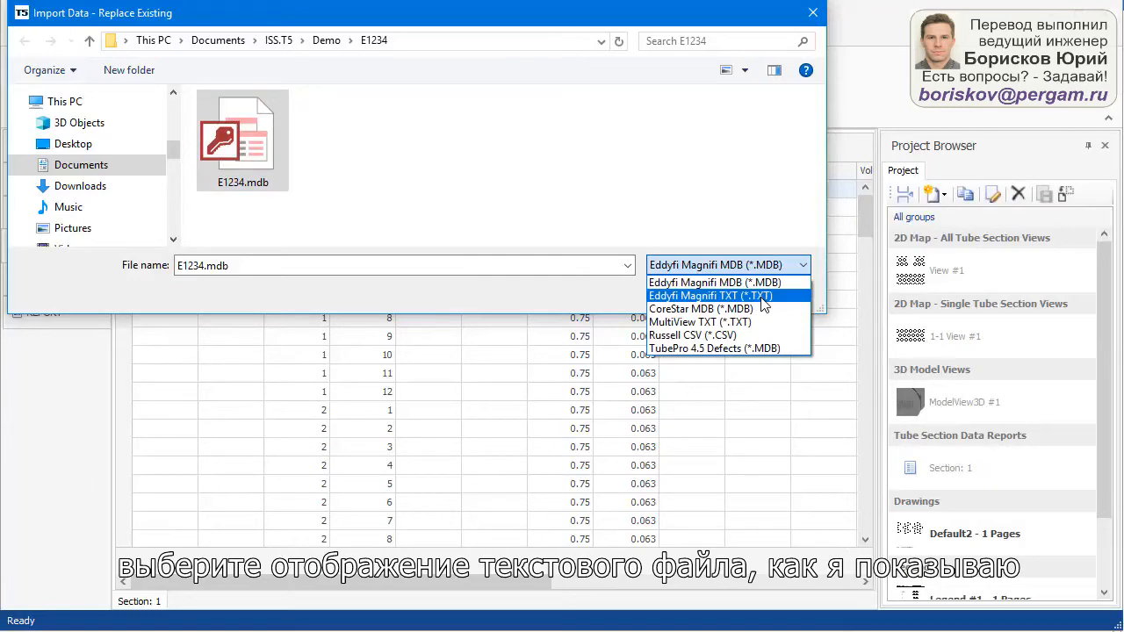
click(755, 283)
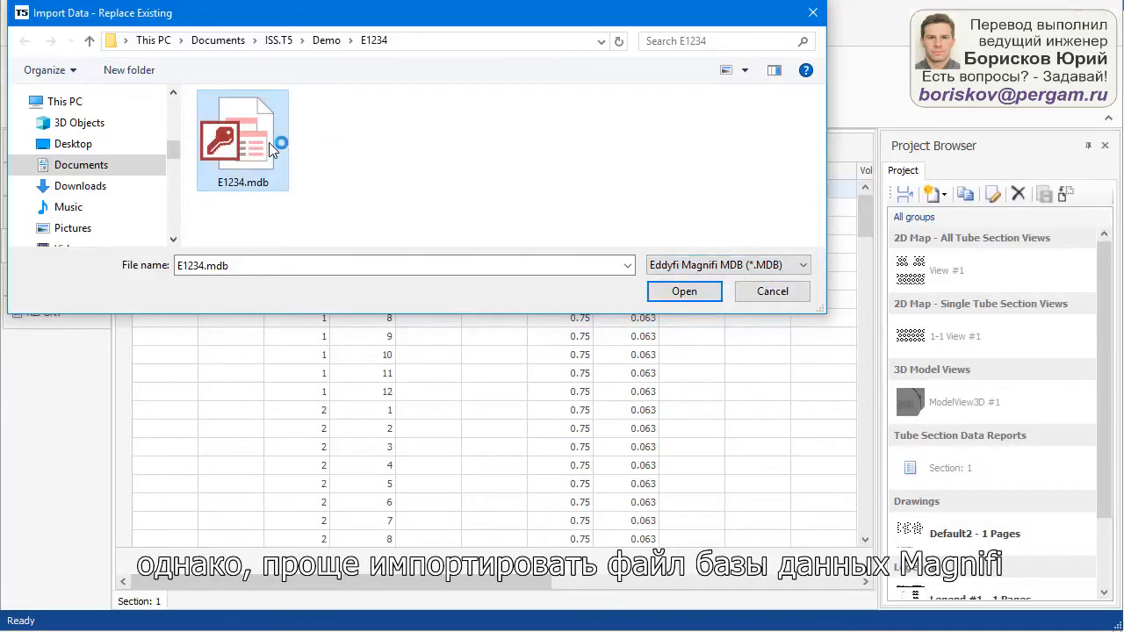
click(681, 293)
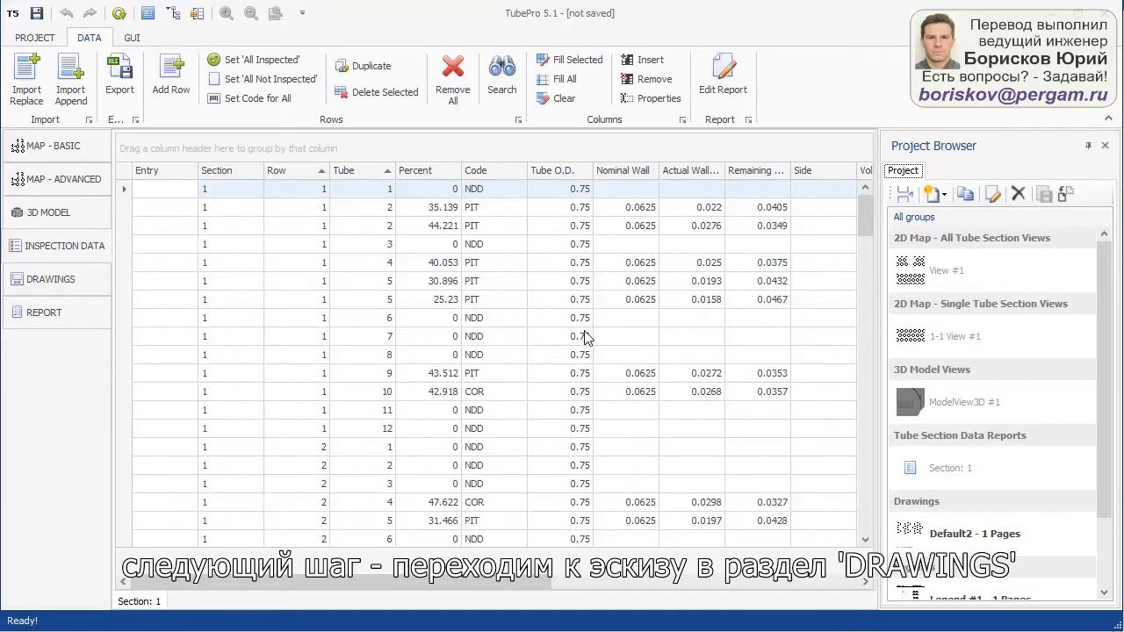
Refresh the project for the Default2 drawing and delete the template's old tube map from the page.
click(74, 283)
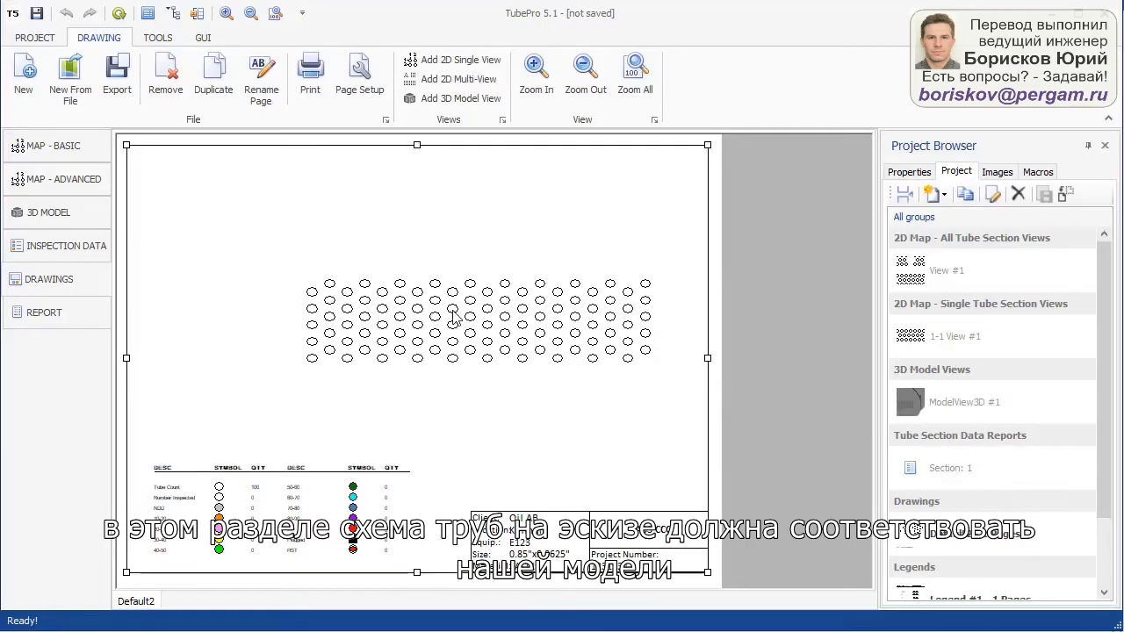
click(119, 14)
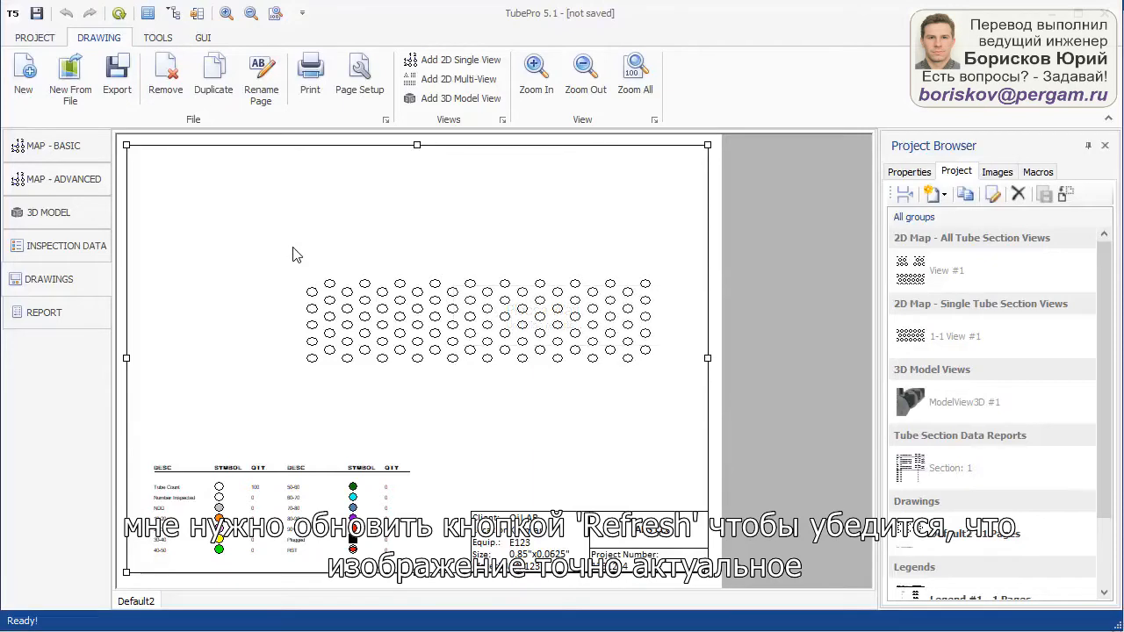
click(441, 323)
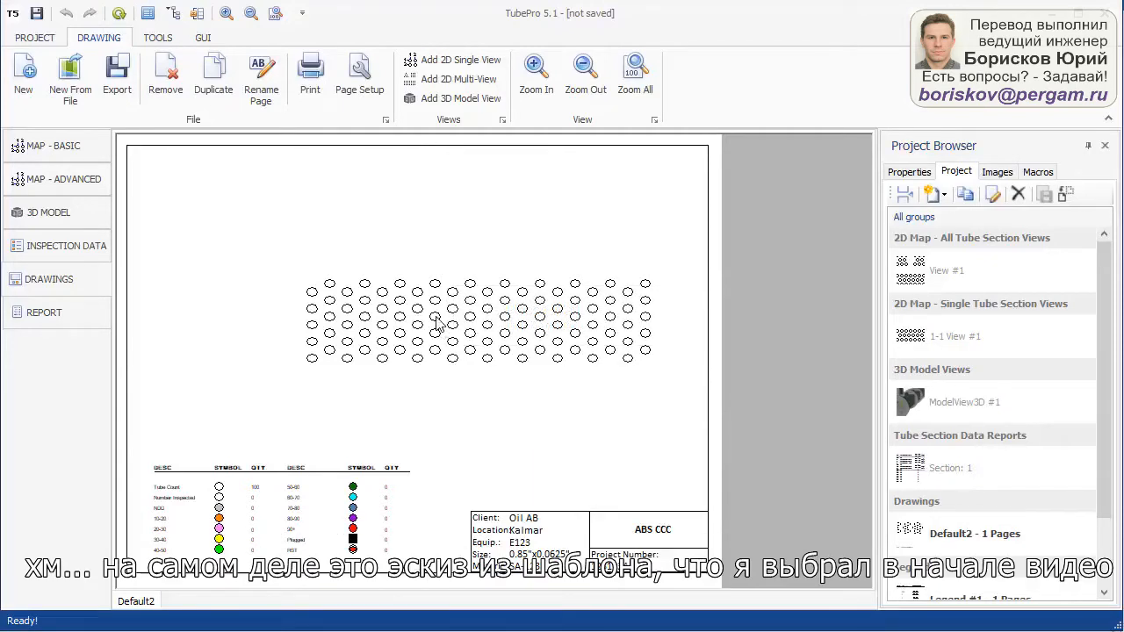
click(437, 323)
key(Delete)
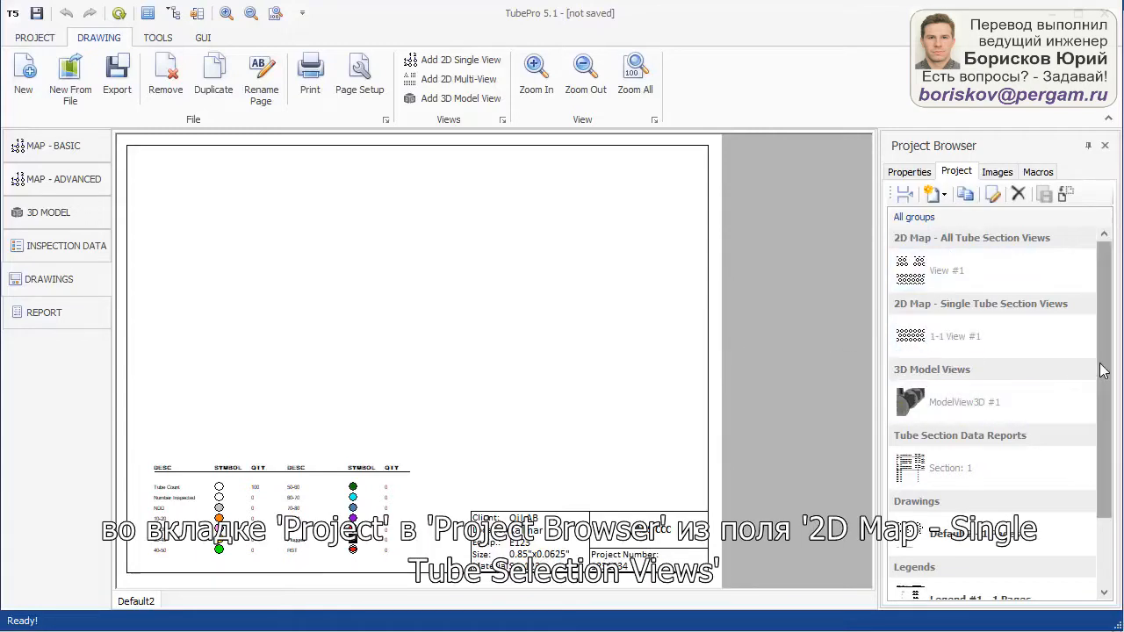
Place the single tube section view 1-1 View #1 on the drawing, enlarge it and position it above the legend and title block.
mouse_move(1105, 372)
mouse_down()
mouse_move(1112, 453)
mouse_move(1113, 354)
mouse_up()
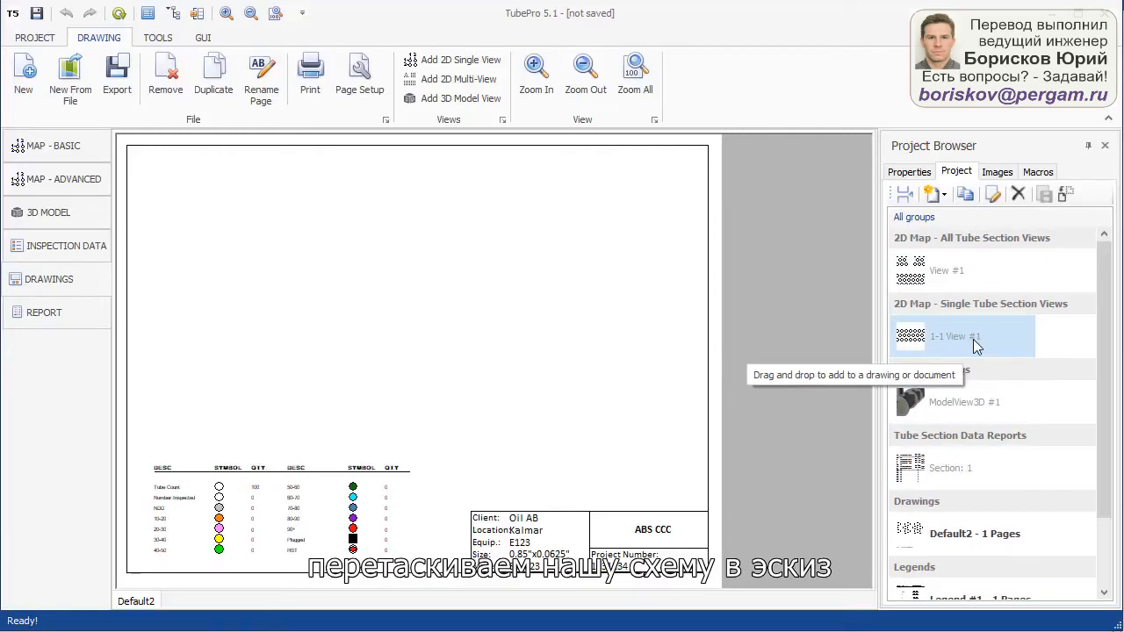
mouse_move(973, 339)
mouse_down()
mouse_move(907, 329)
mouse_move(667, 332)
mouse_move(319, 283)
mouse_up()
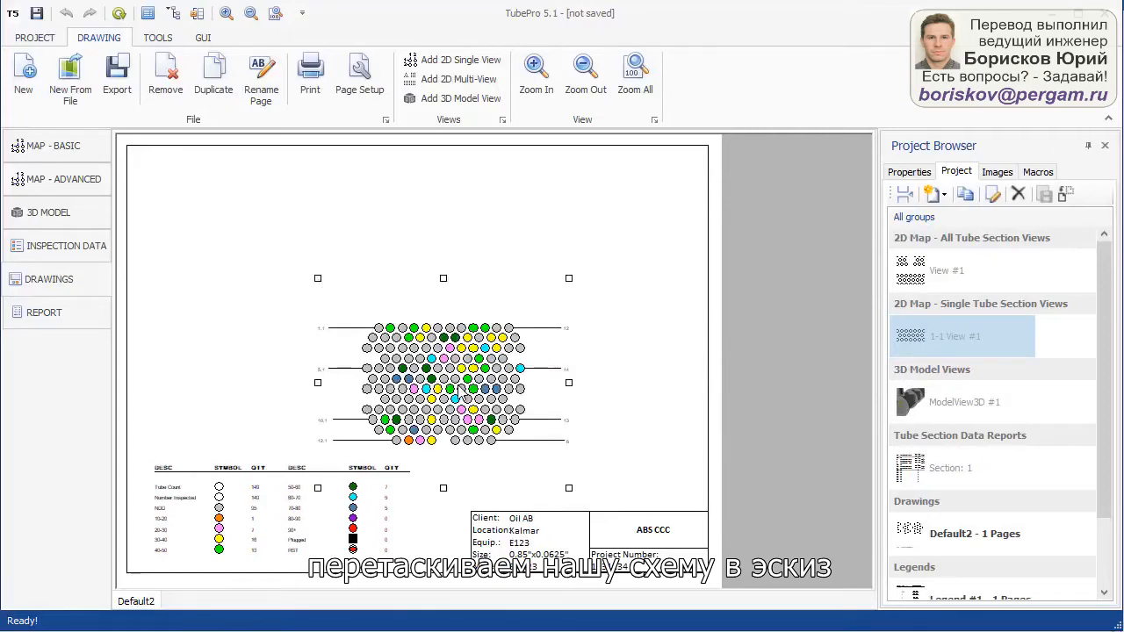
drag(412, 349, 368, 293)
drag(468, 378, 558, 453)
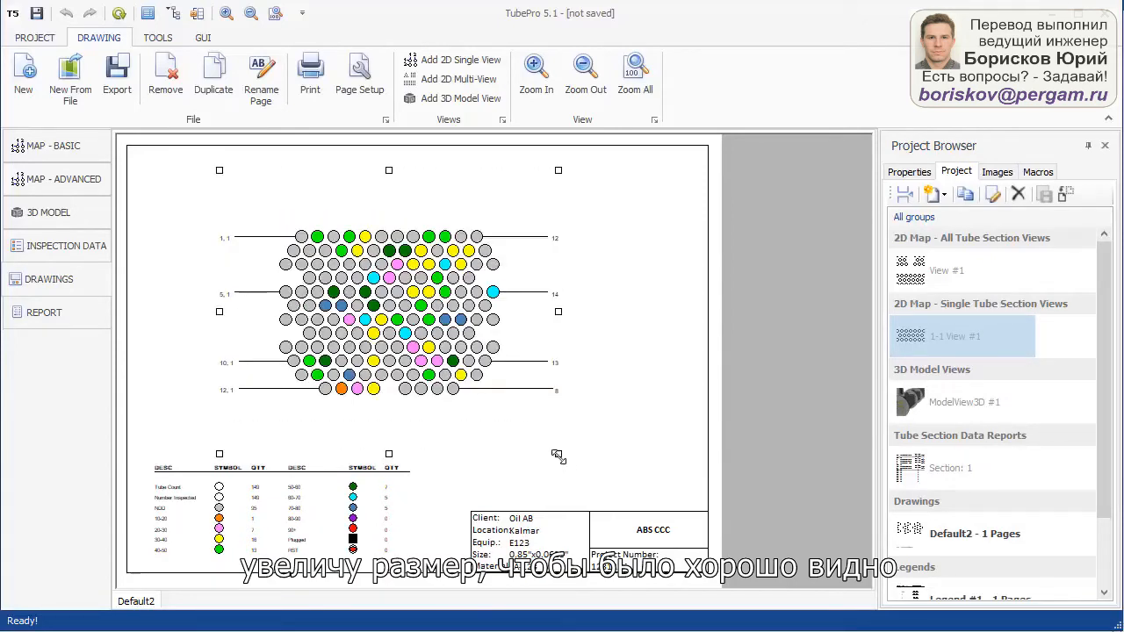
drag(558, 454, 613, 500)
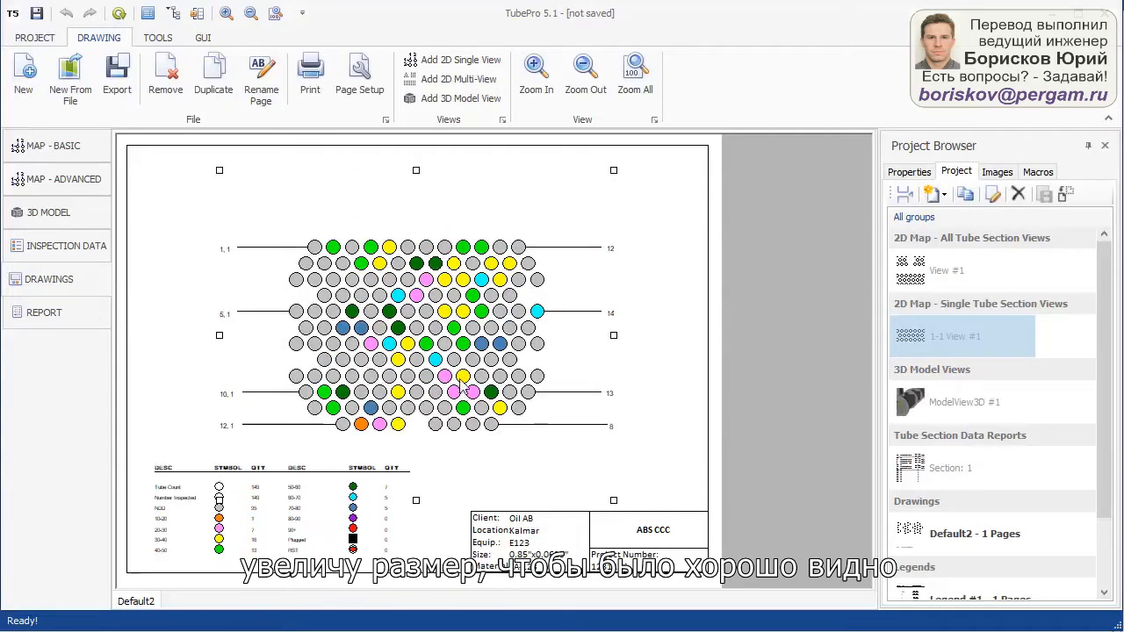
drag(452, 363, 441, 350)
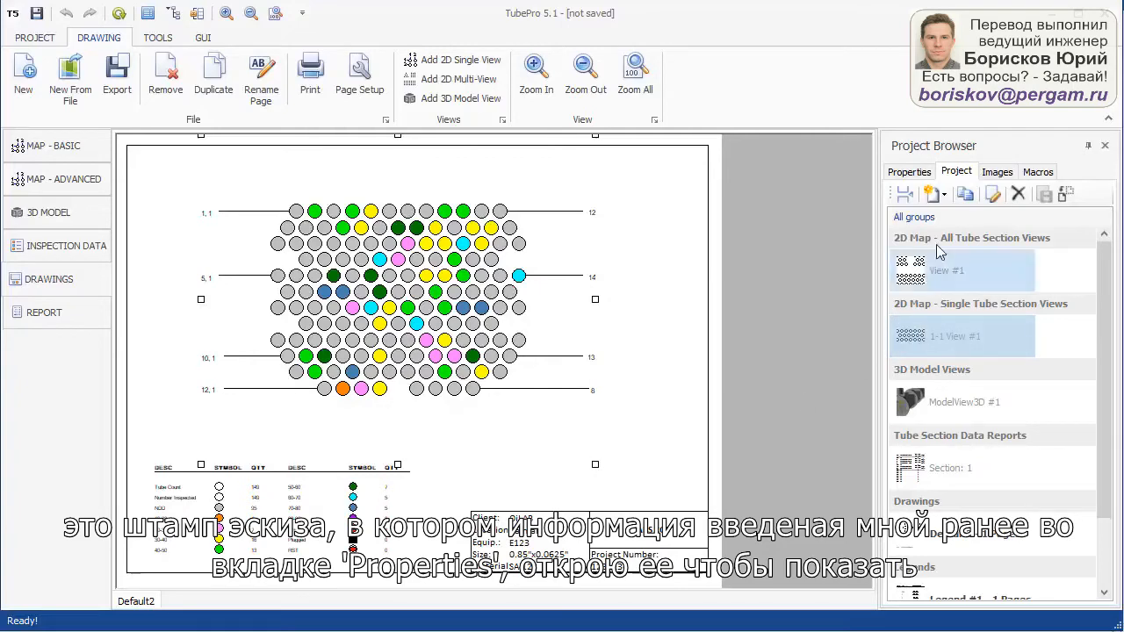
Set the client name in the drawing's project properties to Comany XYZ.
click(913, 173)
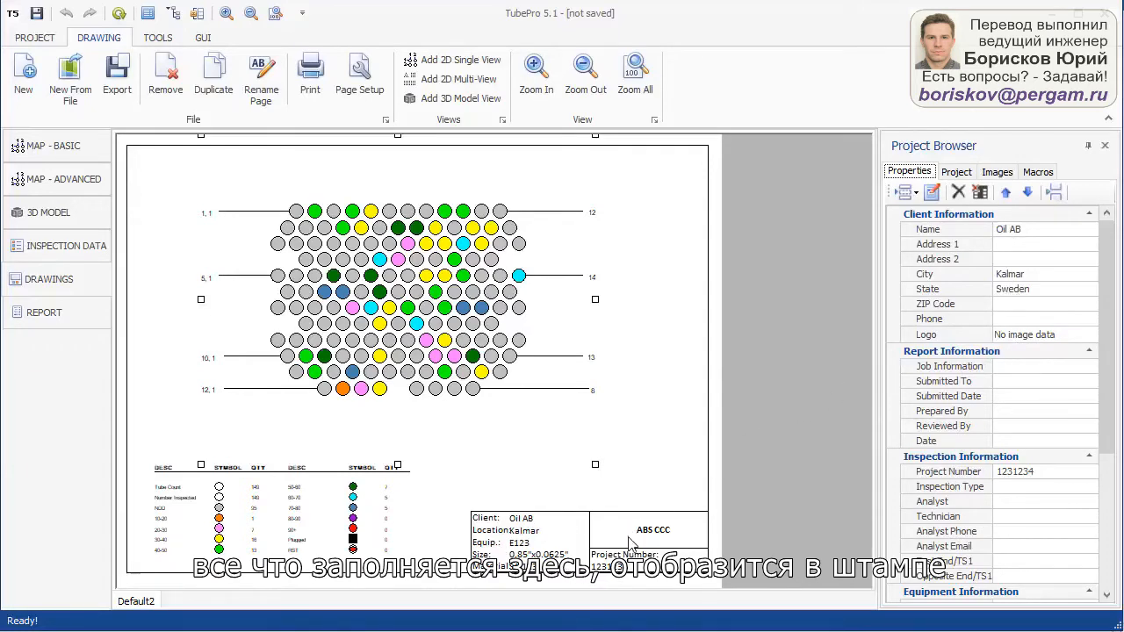
click(1038, 231)
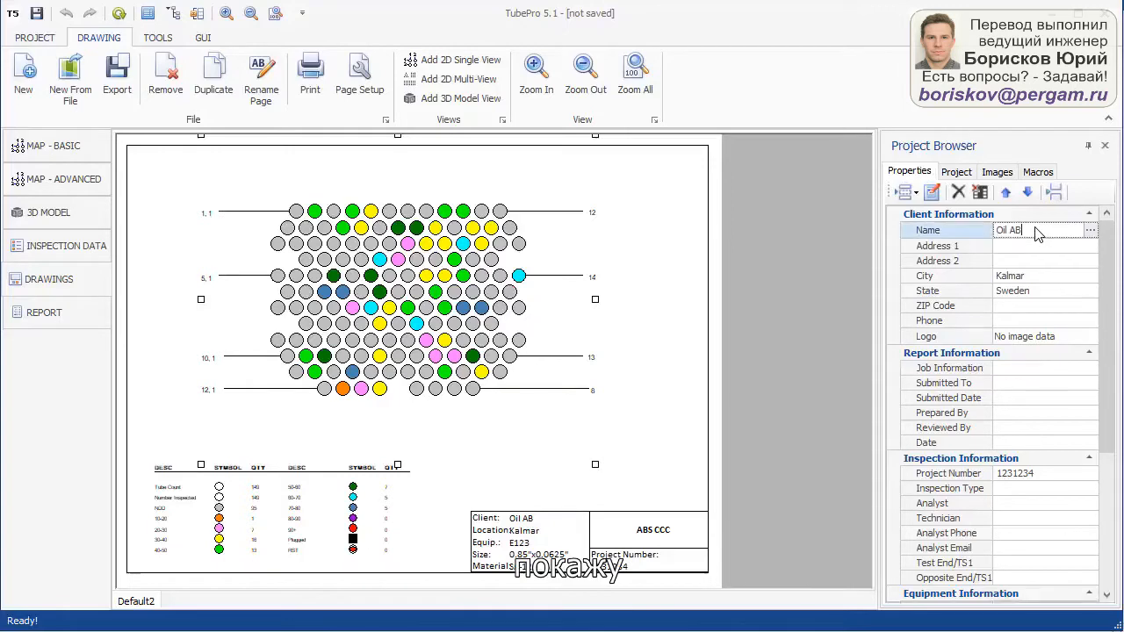
drag(1033, 230, 985, 230)
text(Comany XYZ)
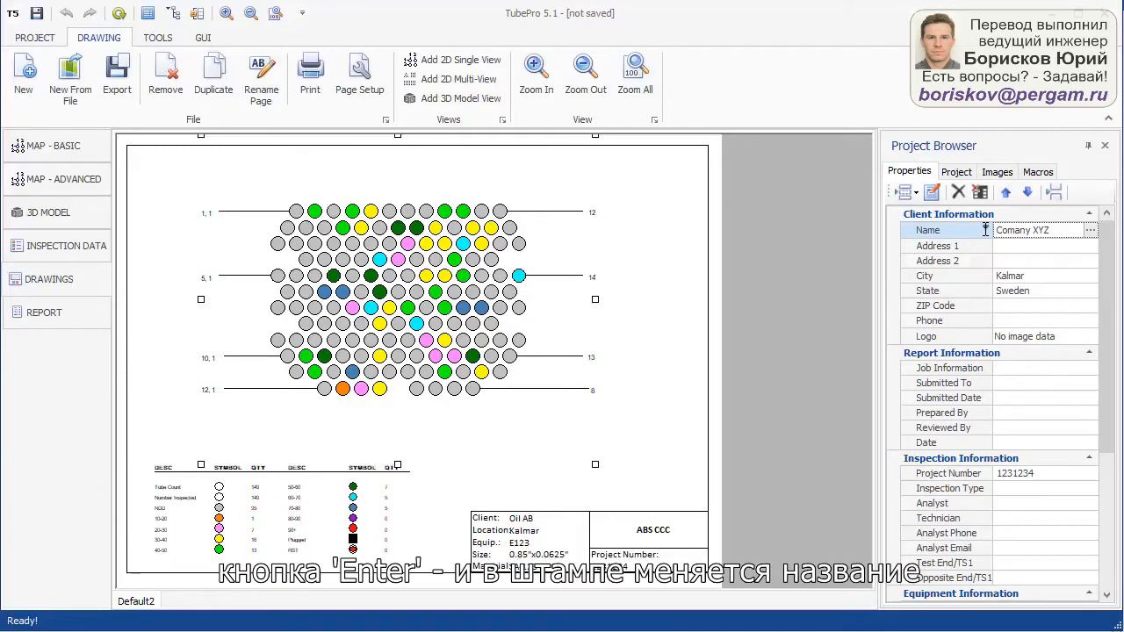
key(Return)
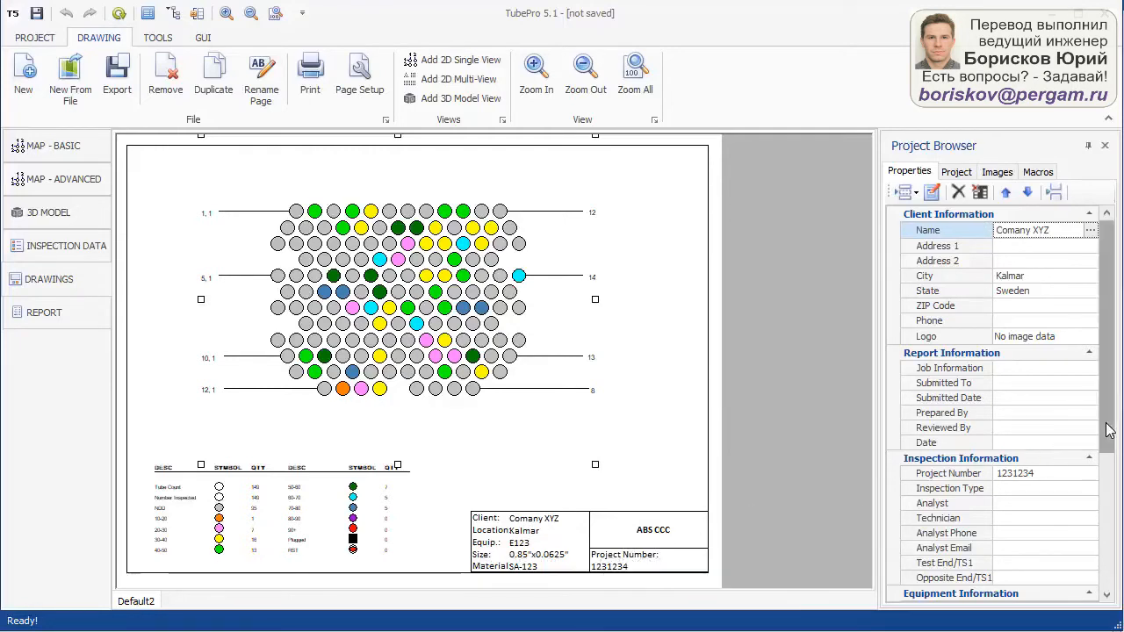
Set the inspection company name in the project properties to Eddyfi.
drag(1106, 450, 1106, 590)
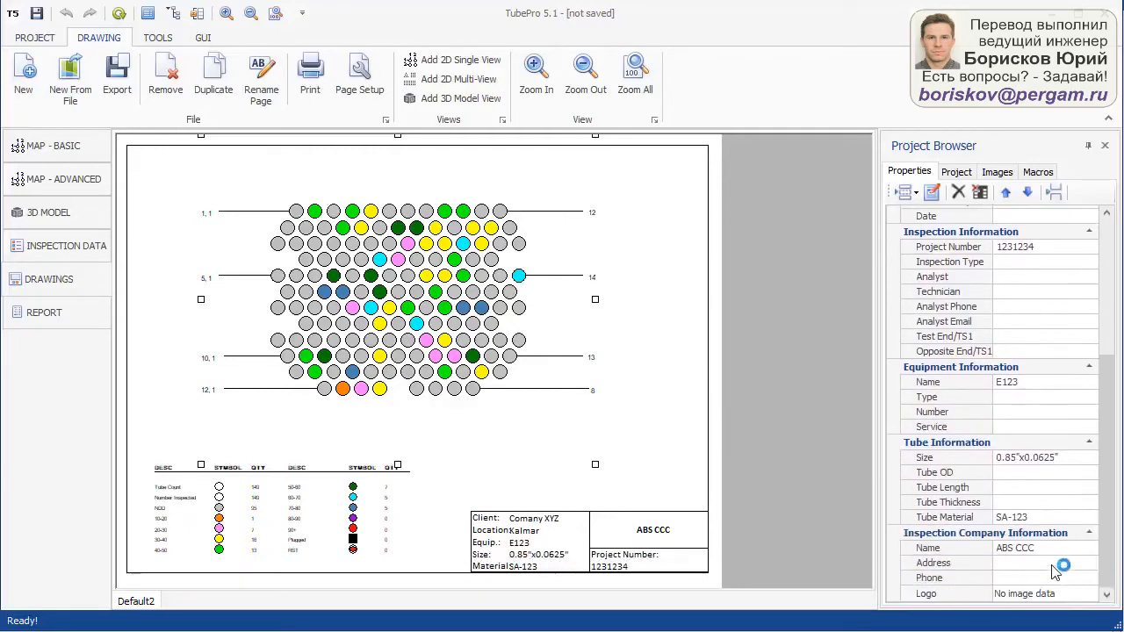
click(982, 546)
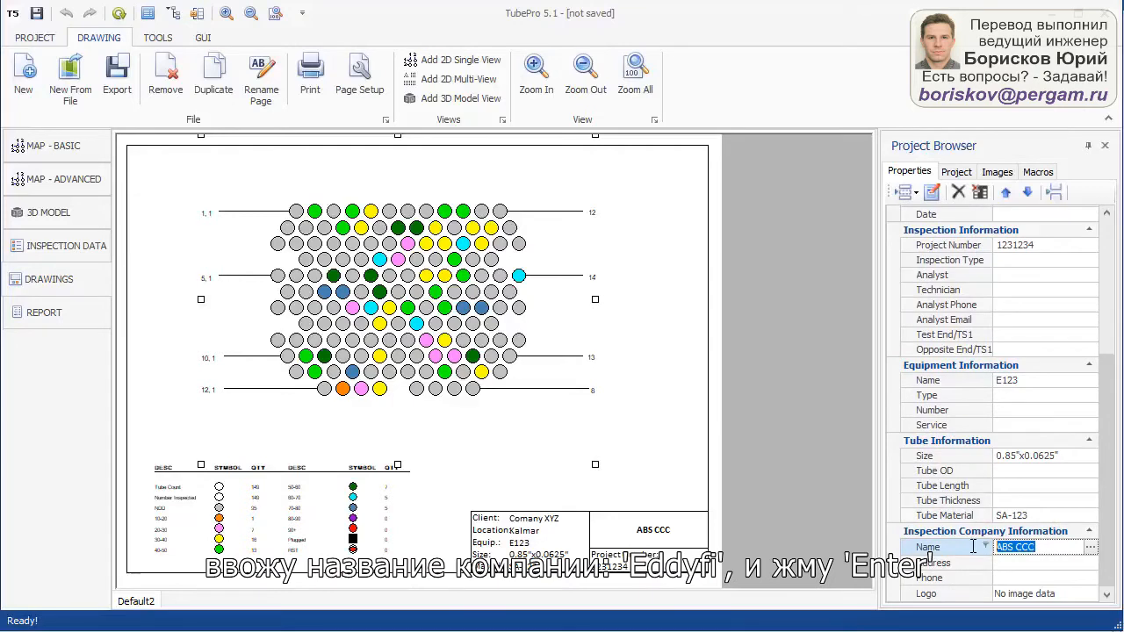
text(Eddyfi)
key(Return)
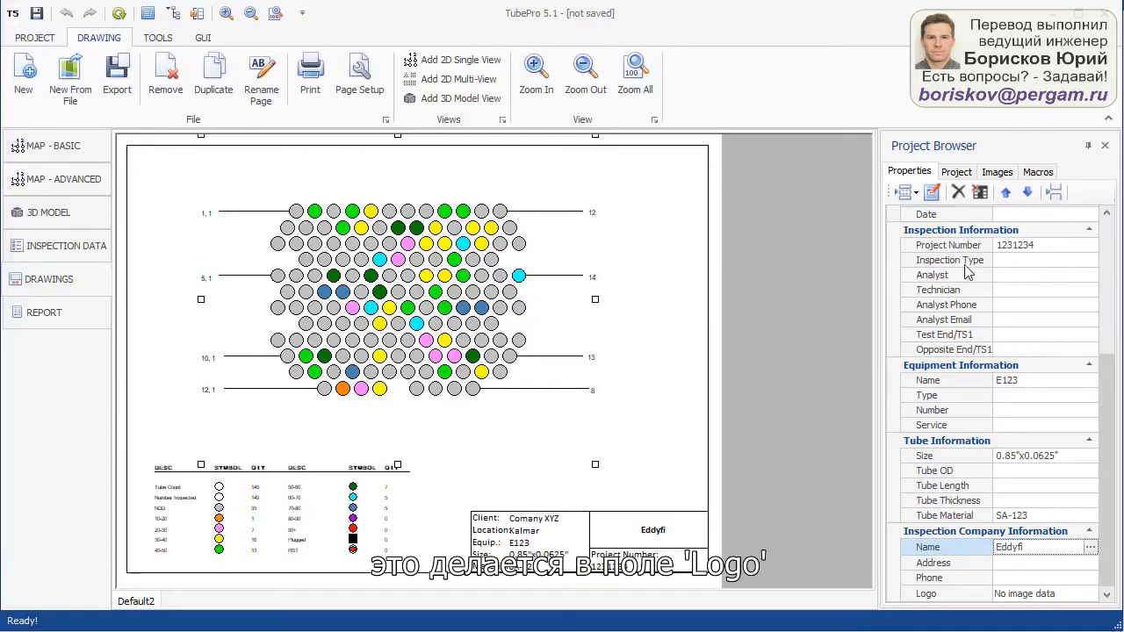
scroll(1051, 281, up, 5)
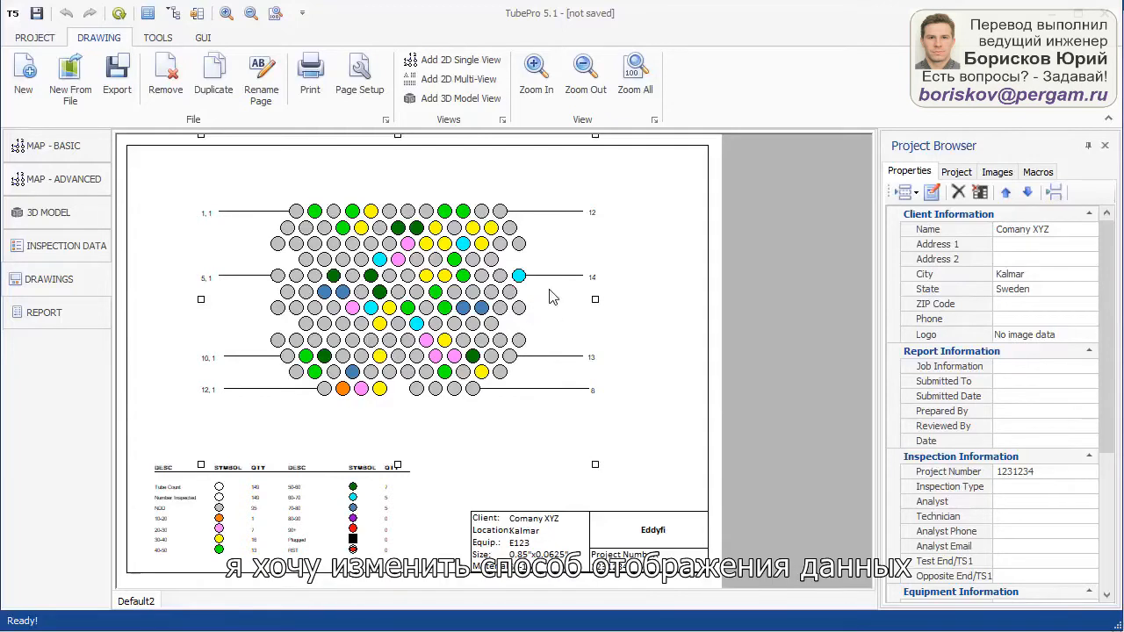
In the tube map's 2D section view settings, set Right Text Type to None and Row Line Type to Left.
double_click(386, 324)
click(385, 330)
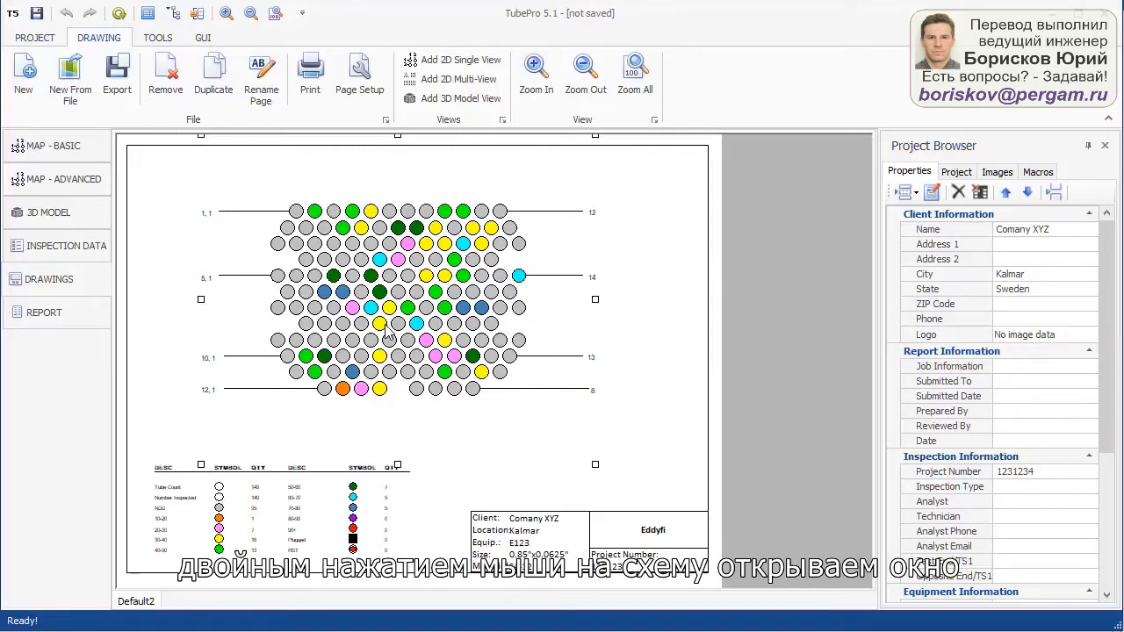
double_click(386, 330)
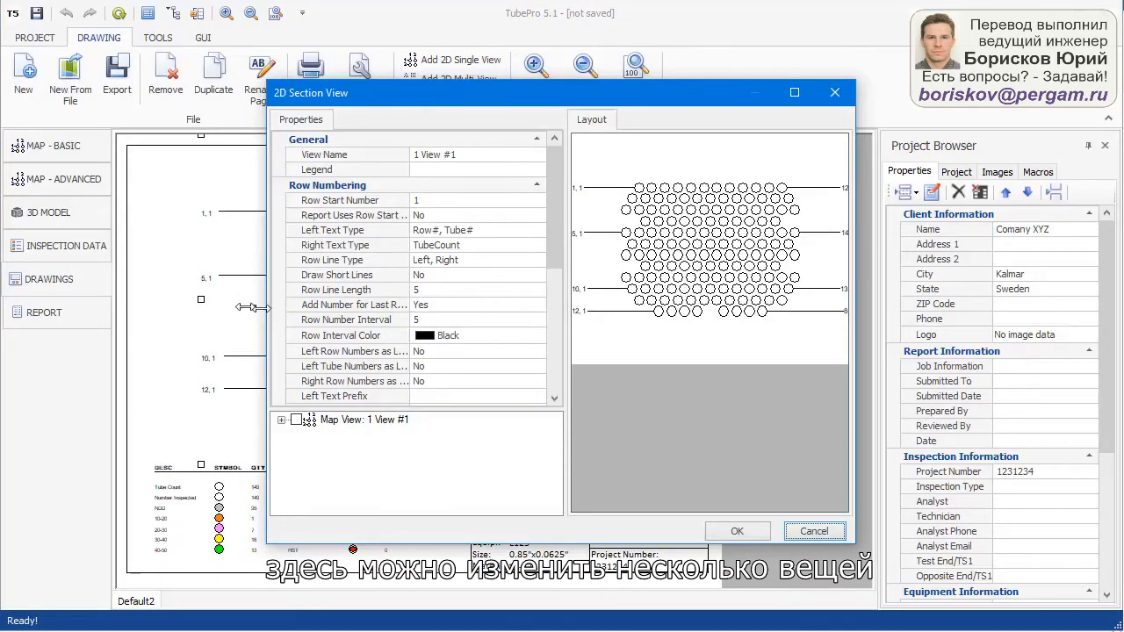
drag(252, 306, 32, 302)
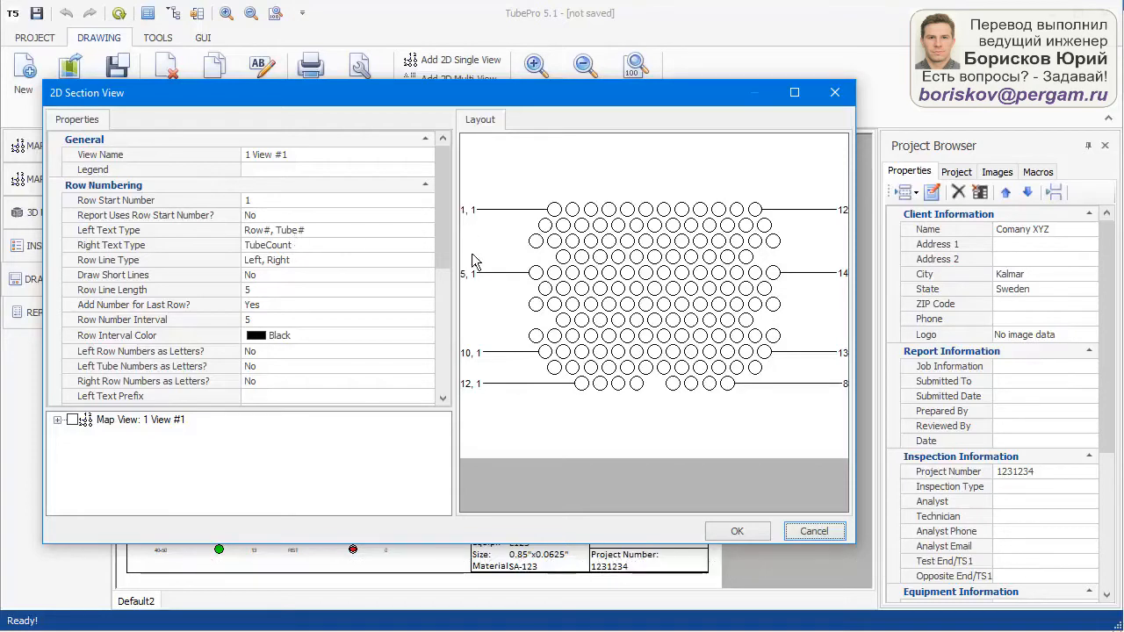
click(281, 248)
click(260, 262)
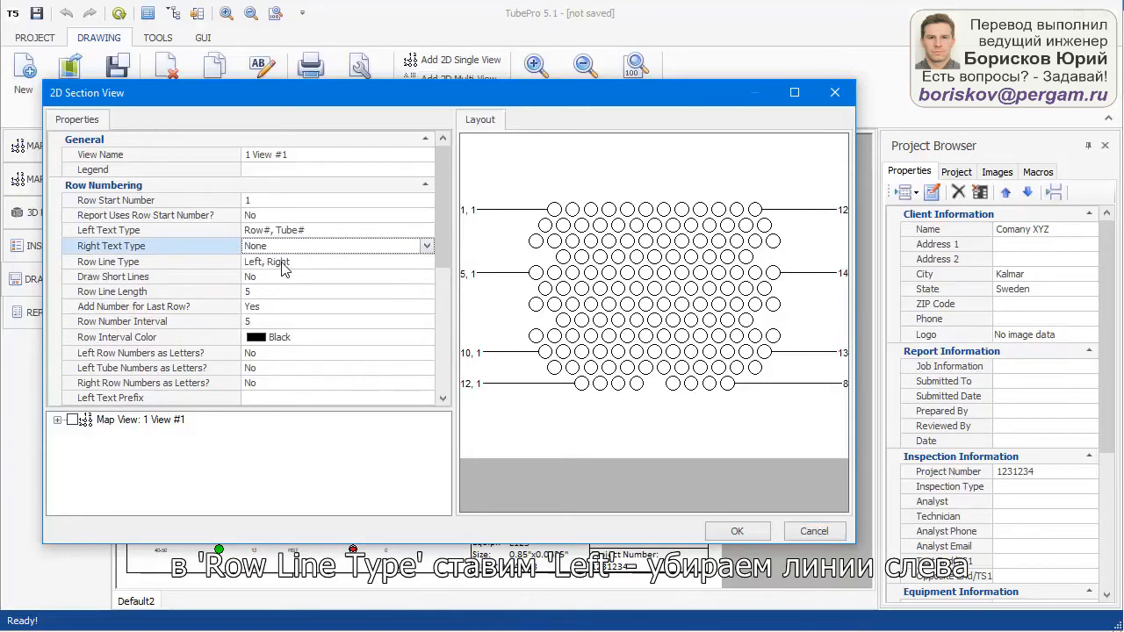
click(283, 263)
click(282, 268)
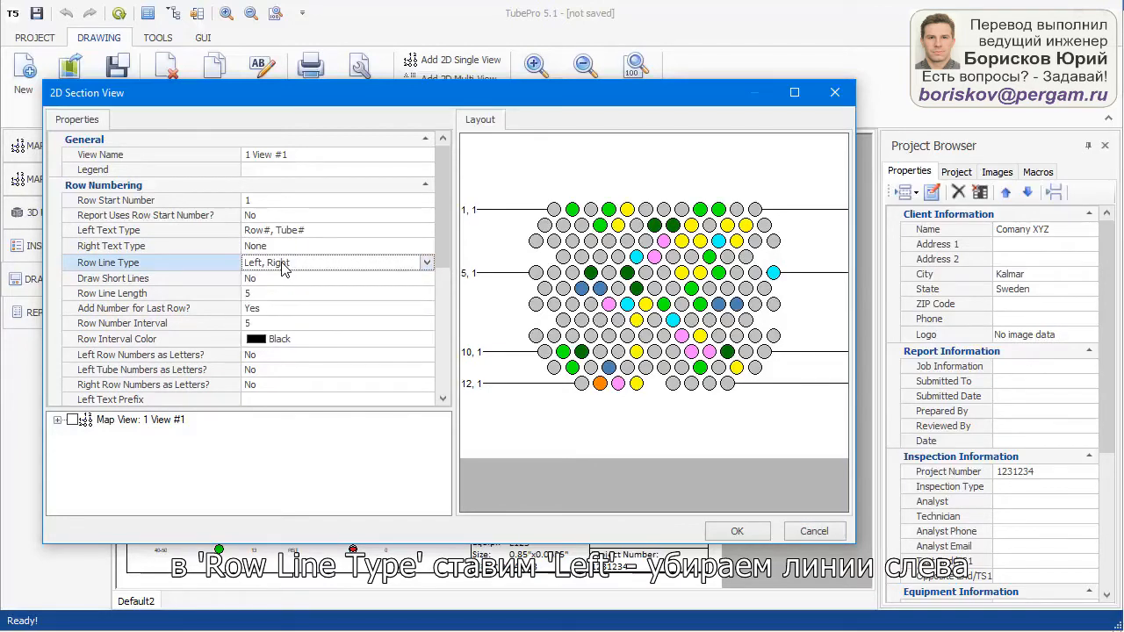
click(282, 267)
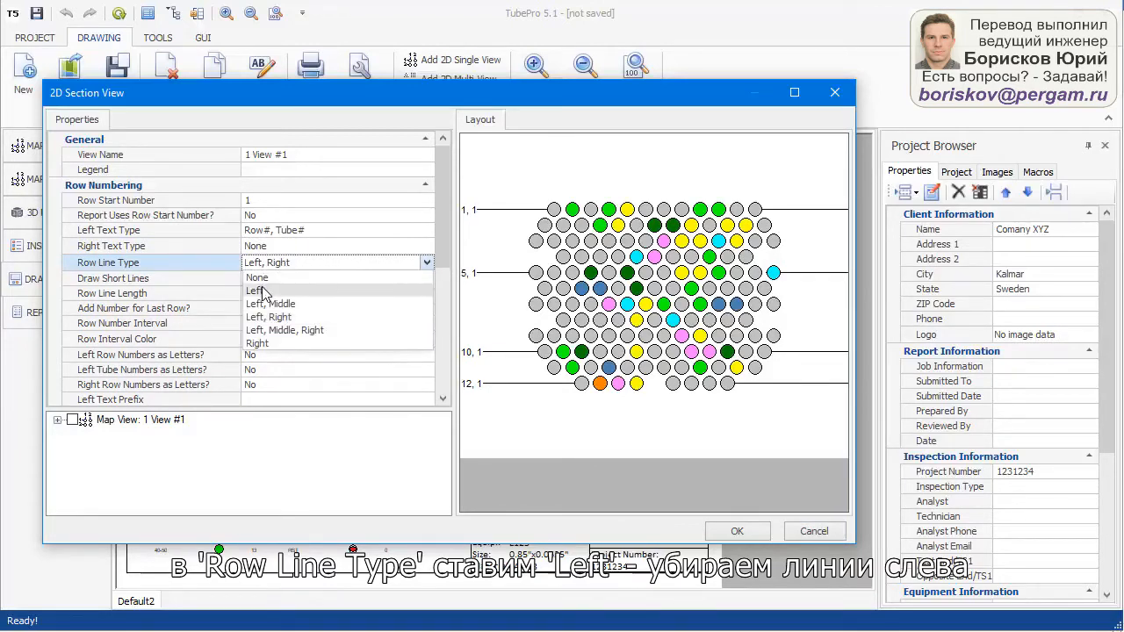
click(264, 292)
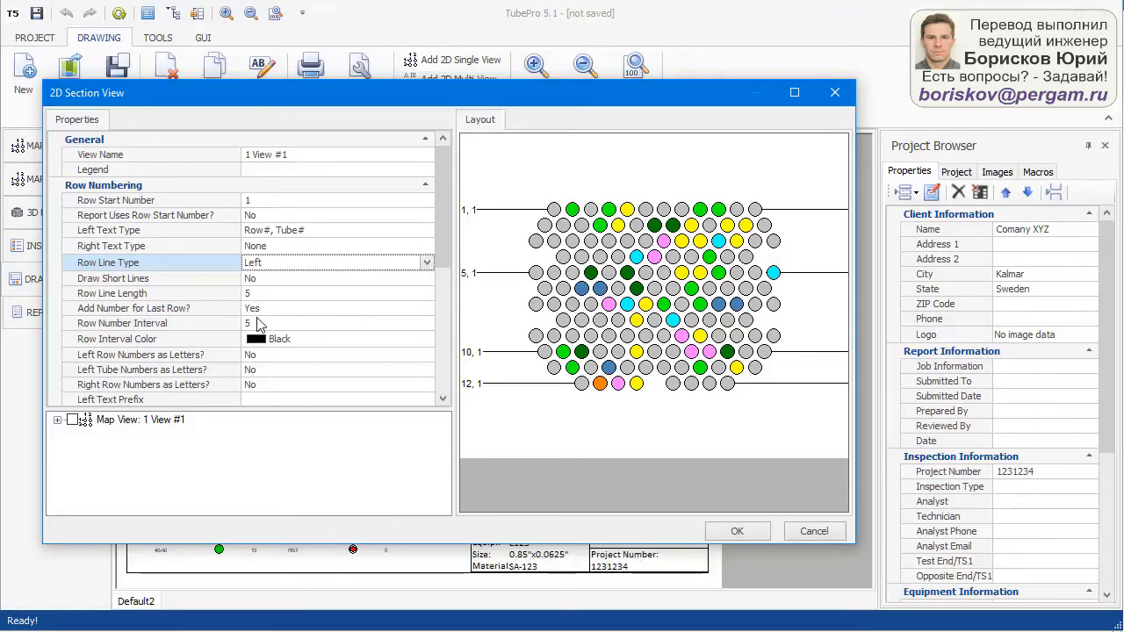
Try a Row Number Interval of 2 in the section view, and restore it to 5.
click(258, 323)
drag(257, 323, 230, 324)
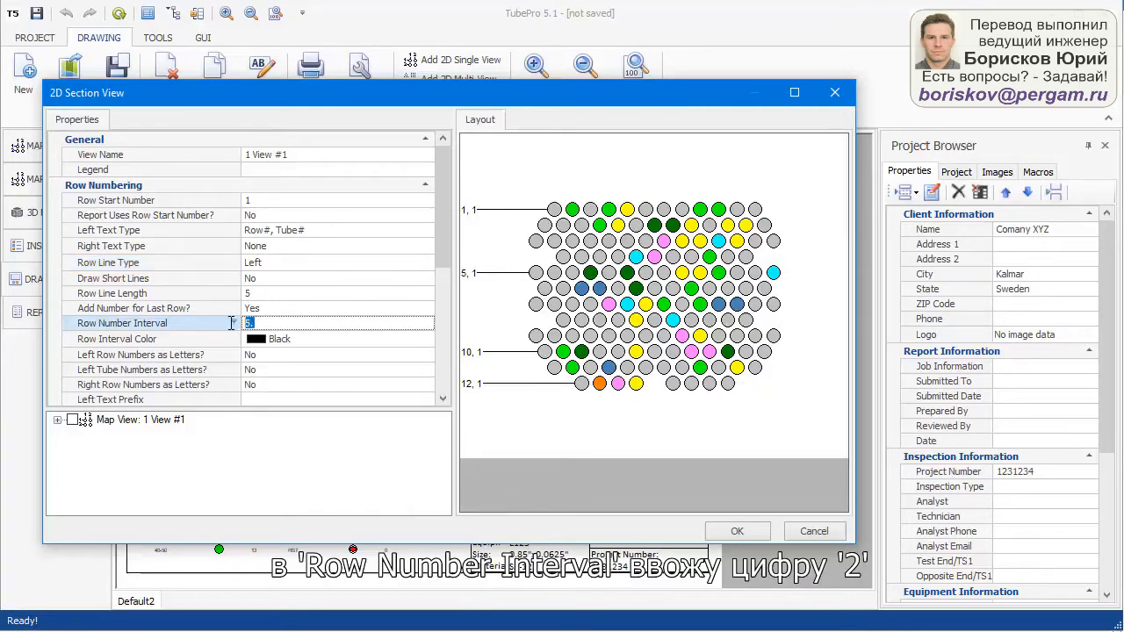
text(2)
click(282, 377)
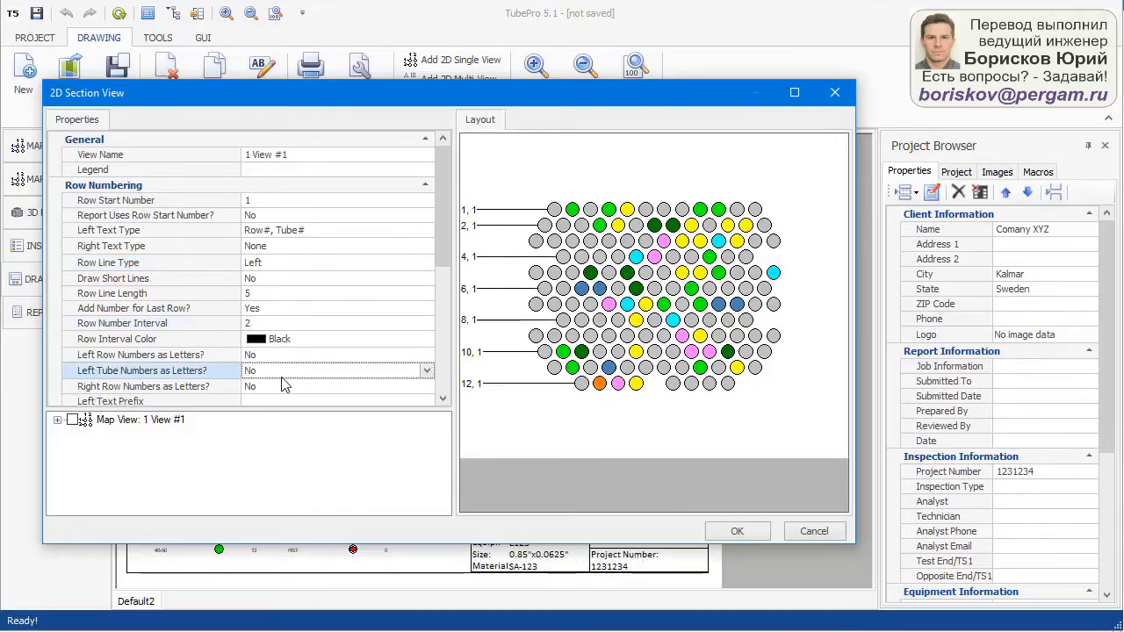
click(256, 324)
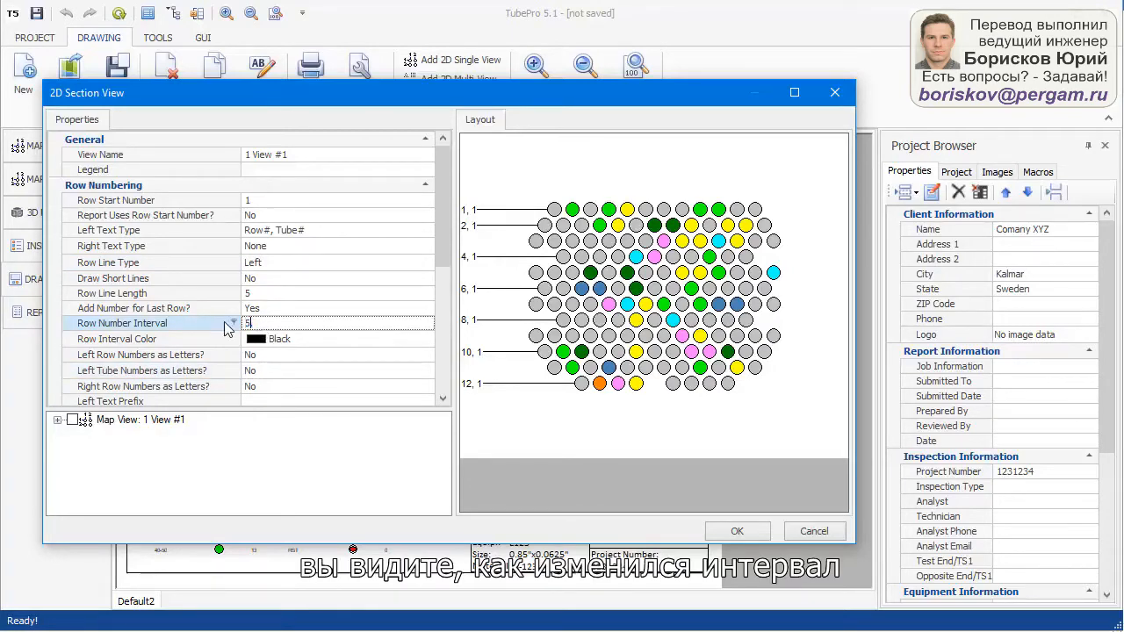
text(5)
click(283, 309)
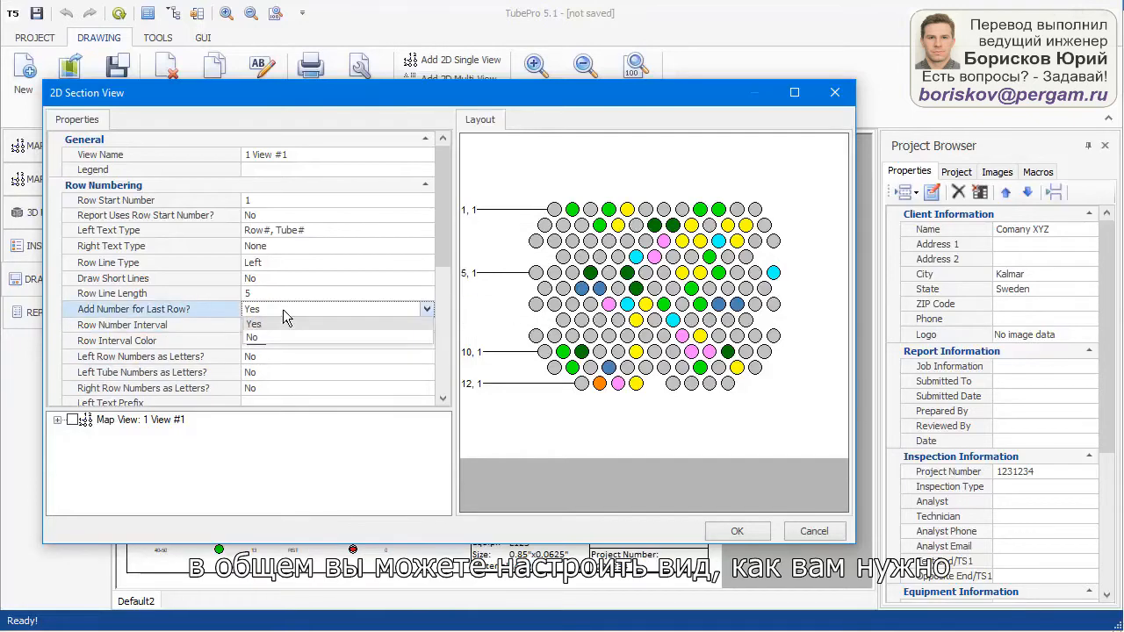
Try drawing tube numbers inside the tubes of the section view, and switch Draw Numbers In Tubes back to No.
click(444, 308)
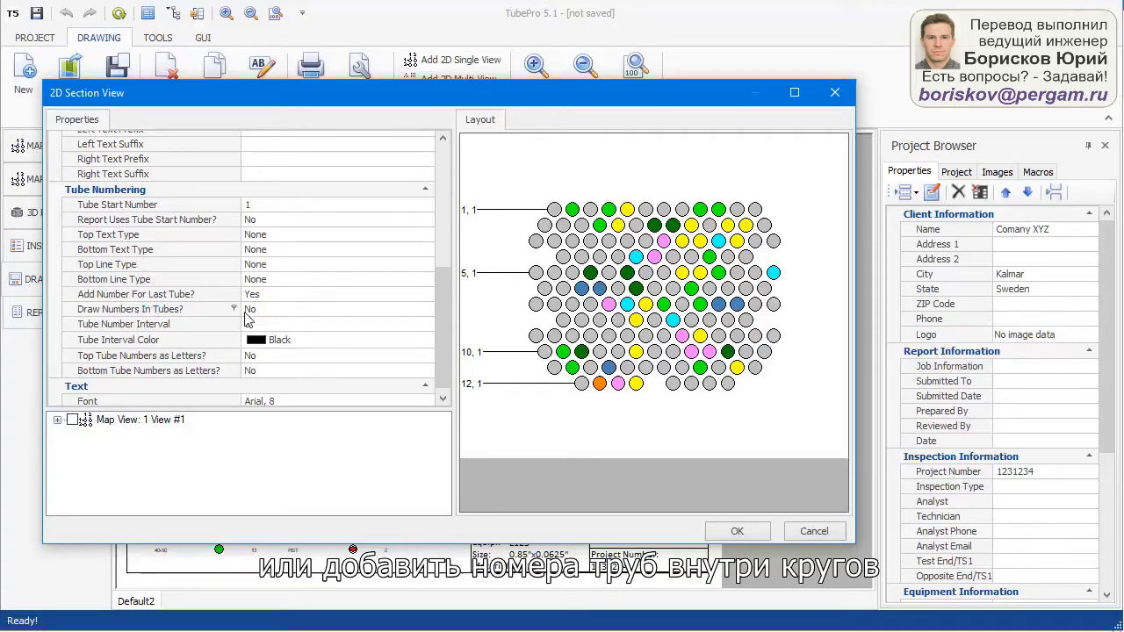
click(252, 314)
click(254, 325)
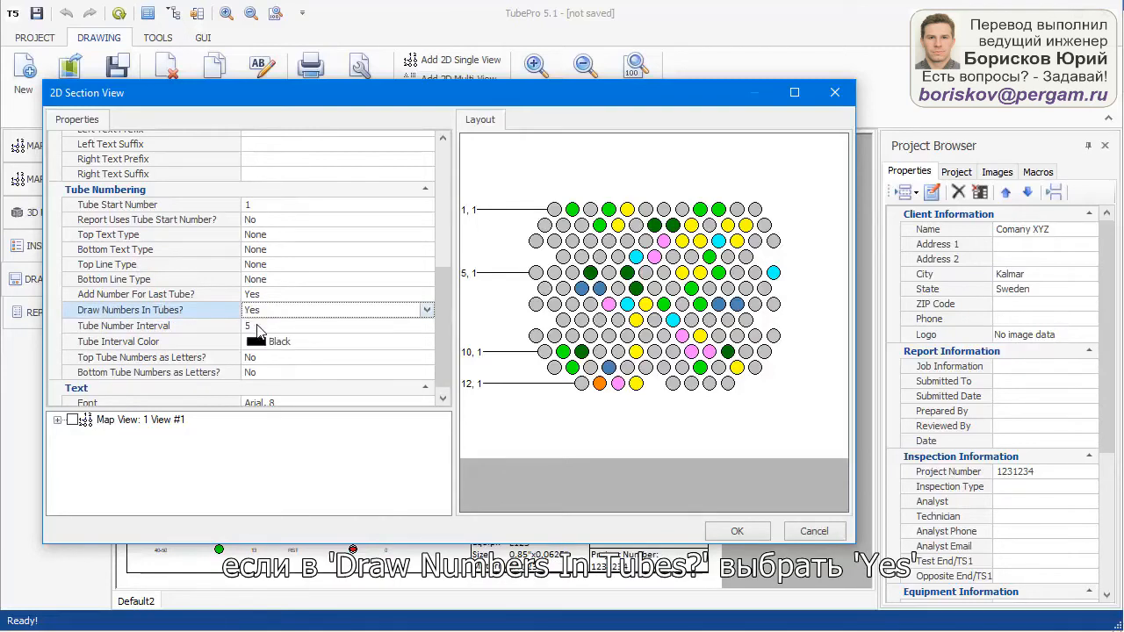
click(257, 327)
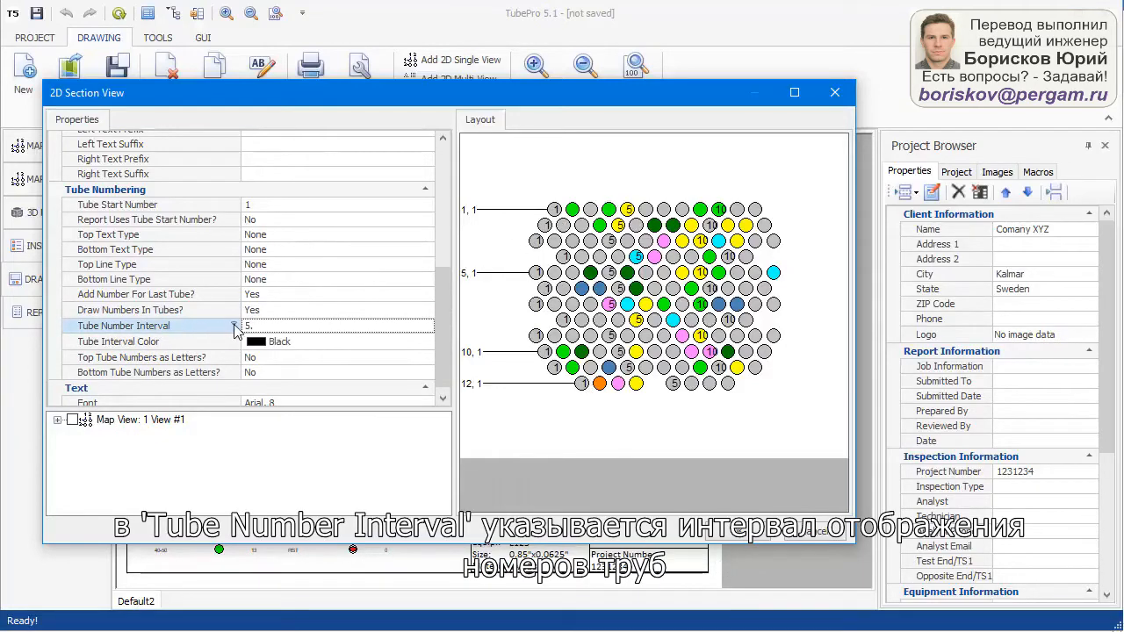
click(271, 316)
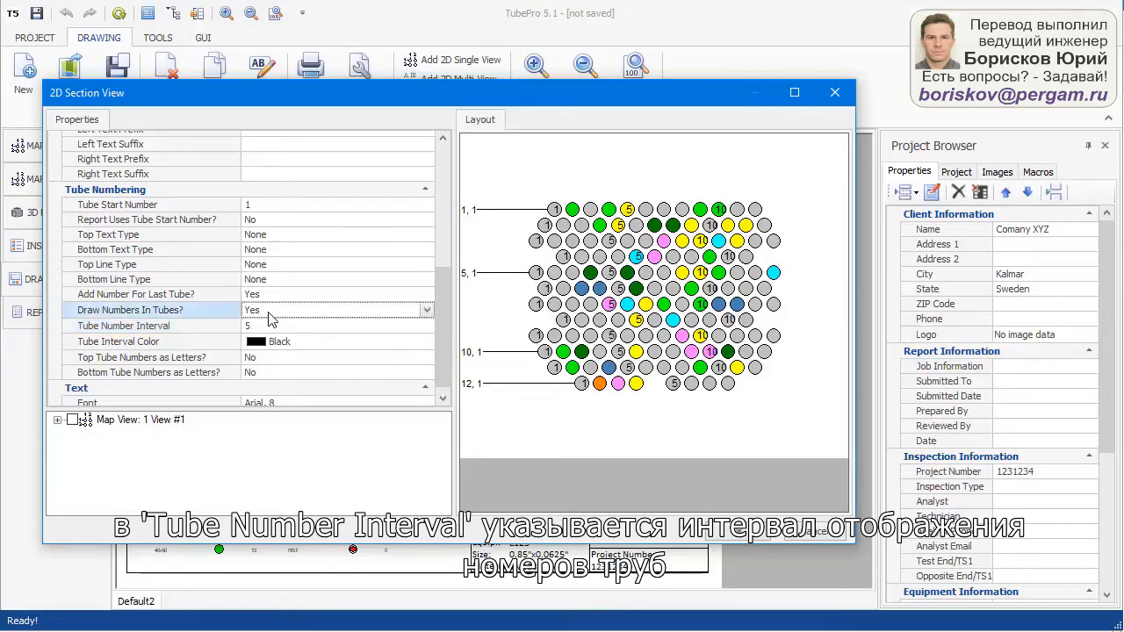
click(270, 317)
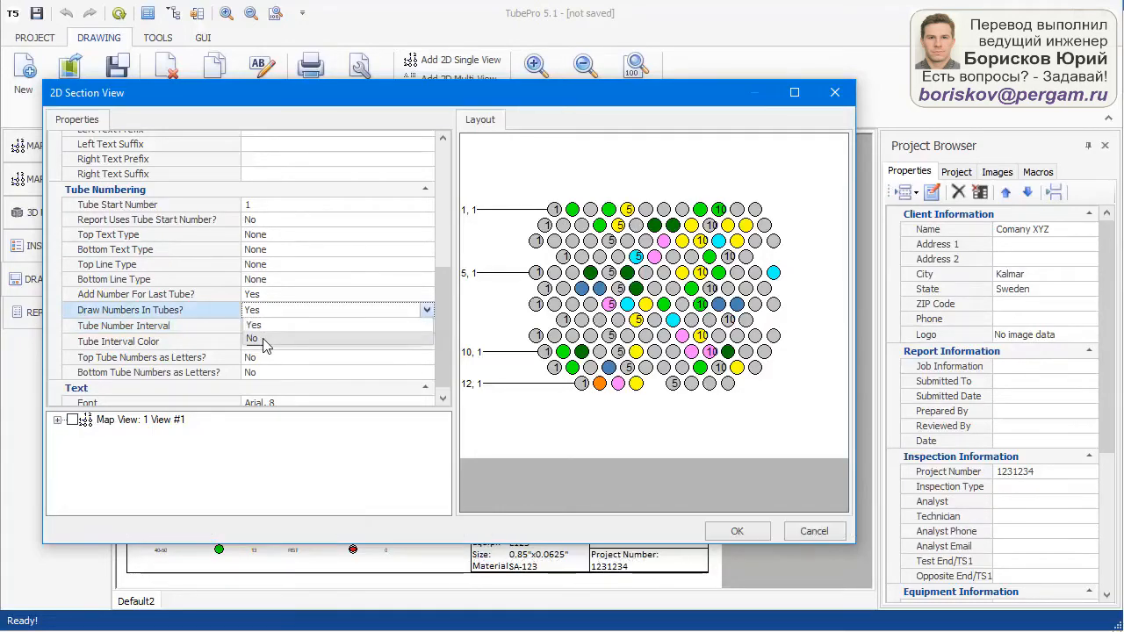
click(265, 341)
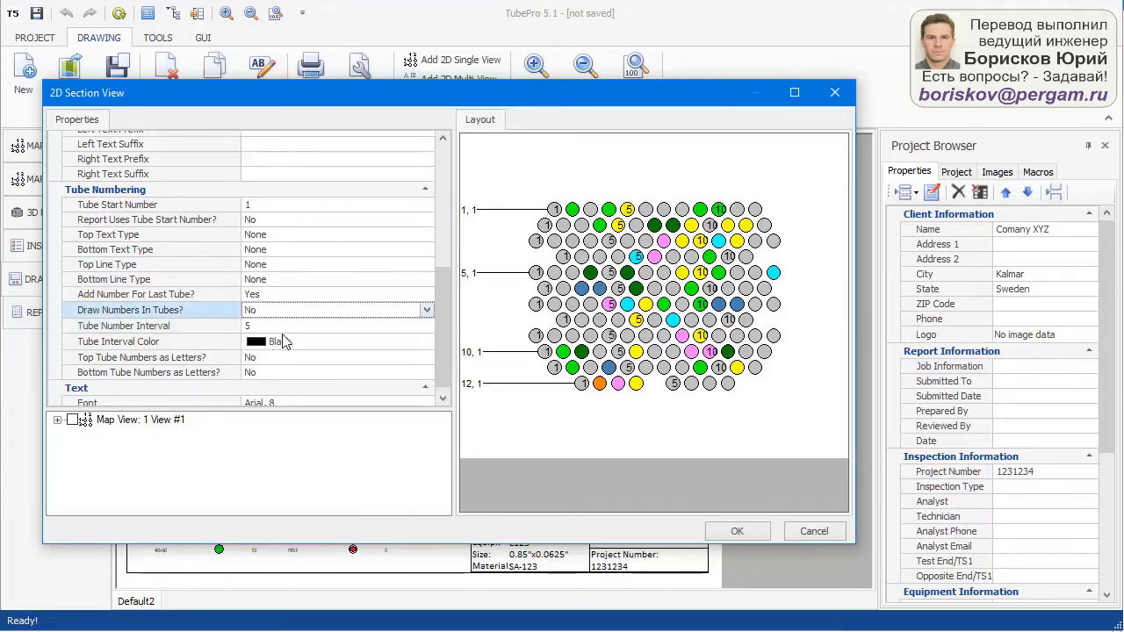
click(449, 302)
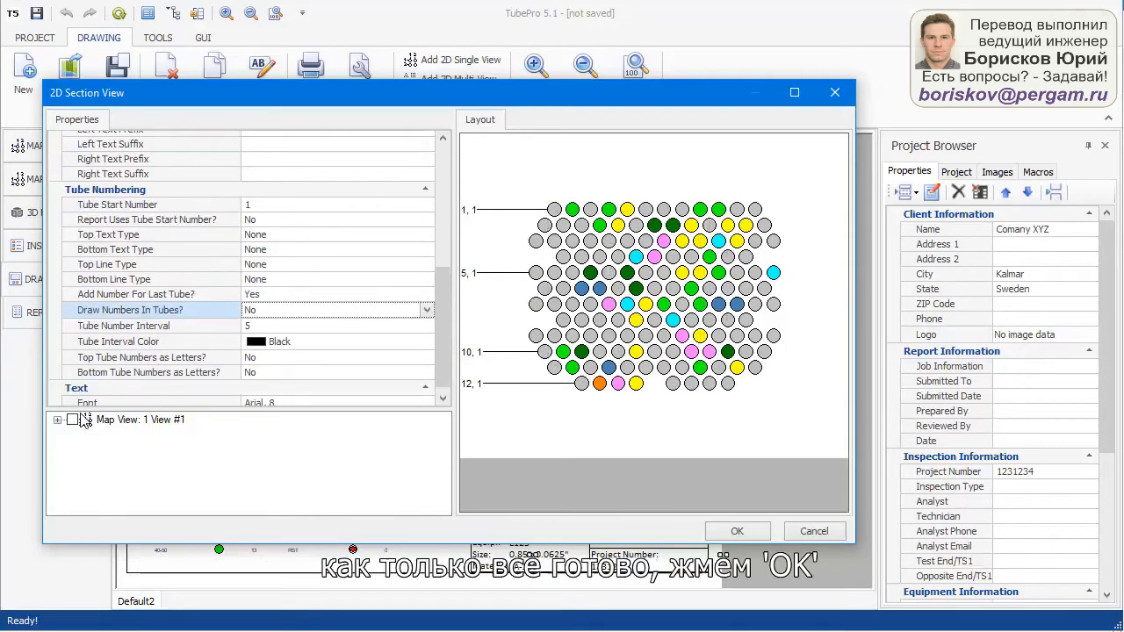
Apply the section view settings to the drawing's tube map and display the project's list of views and drawings.
click(738, 531)
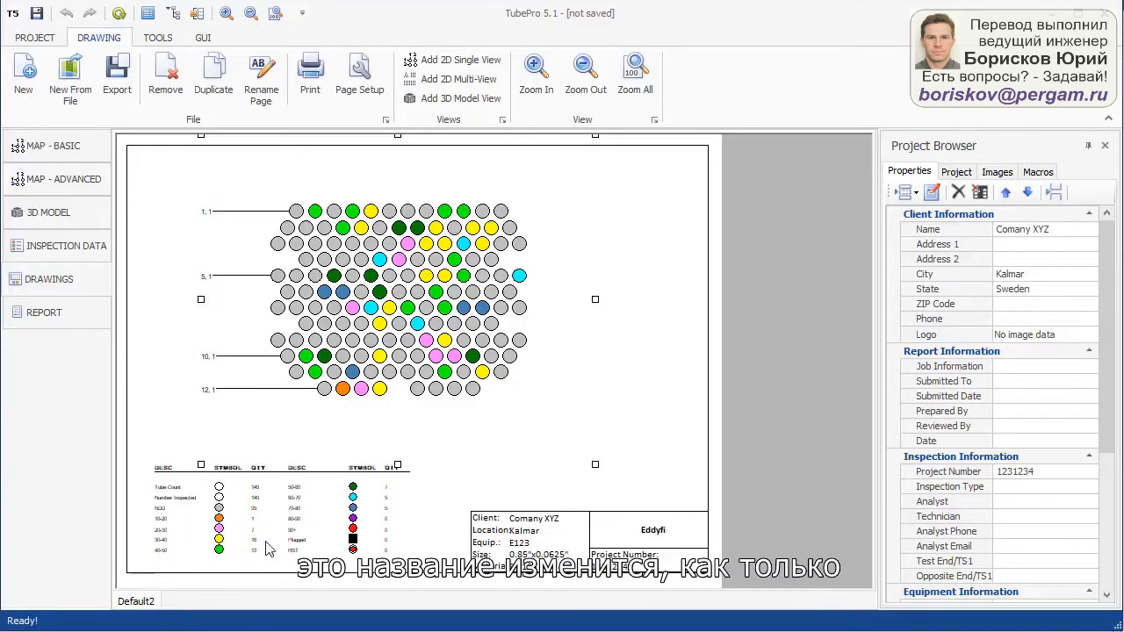
click(959, 173)
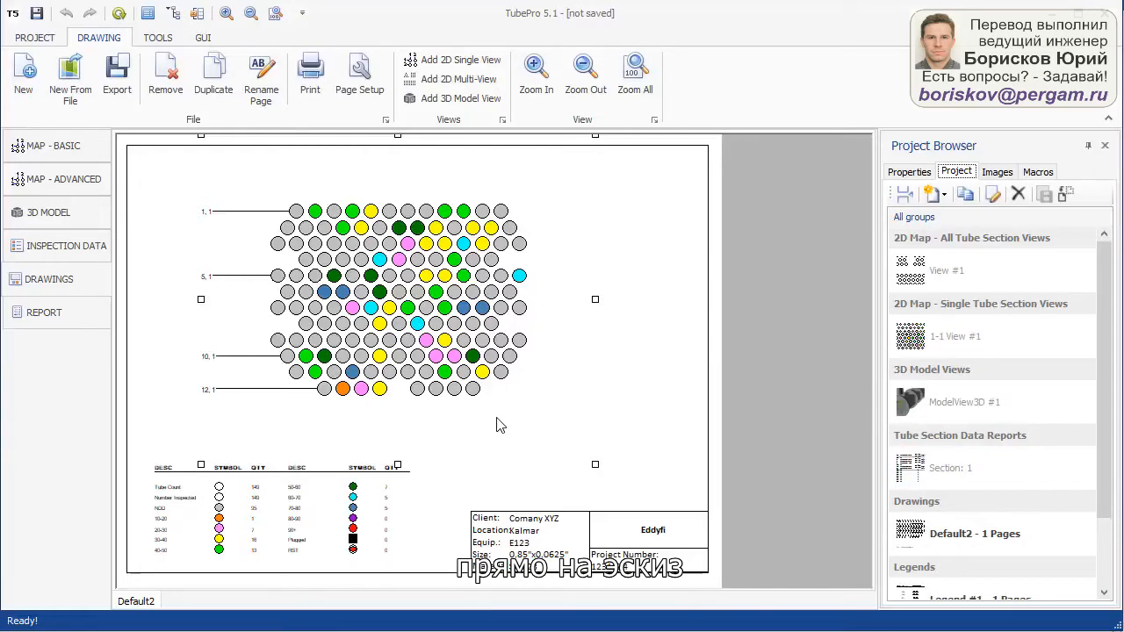
In the drawing's legend, change the Plugged counter's symbol to triangle shape 5 in red 192; 0; 0.
click(281, 539)
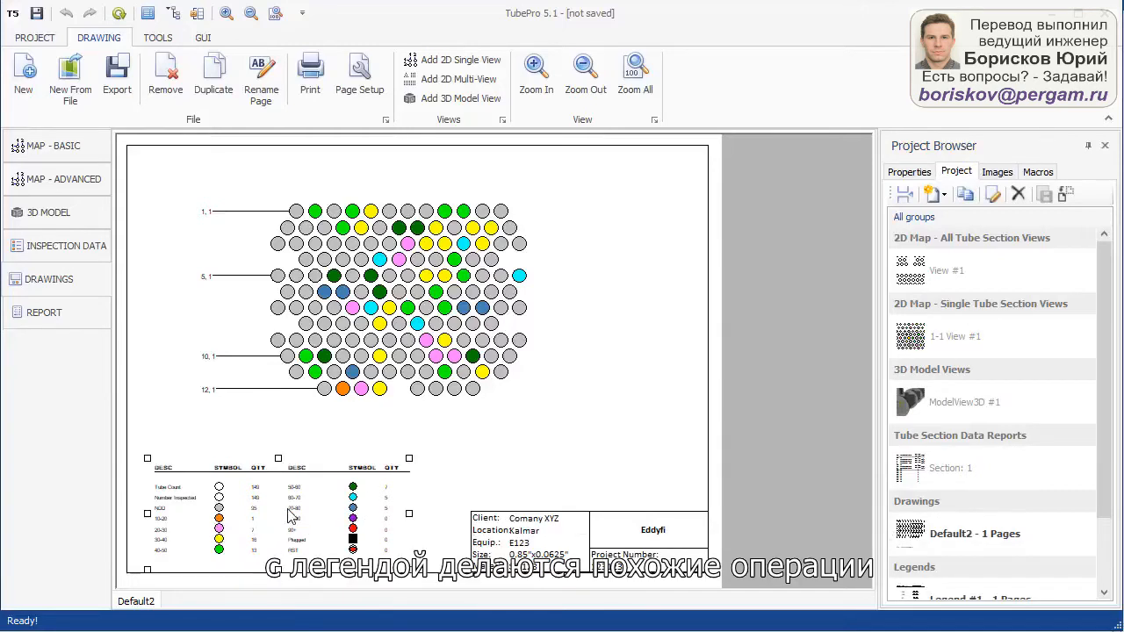
double_click(290, 515)
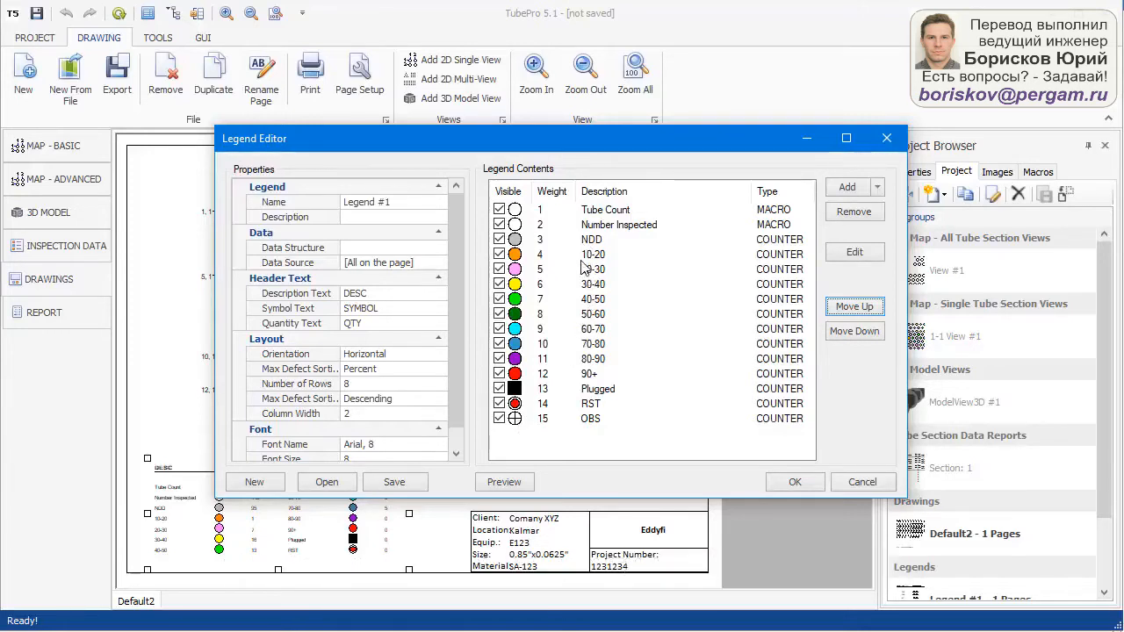
click(601, 390)
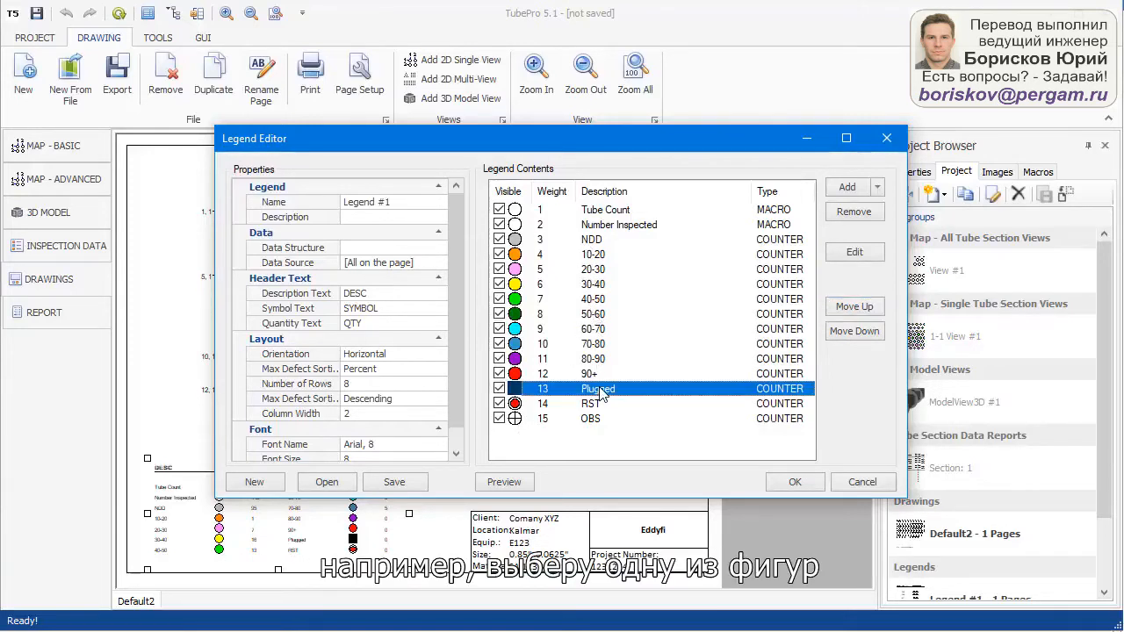
click(845, 255)
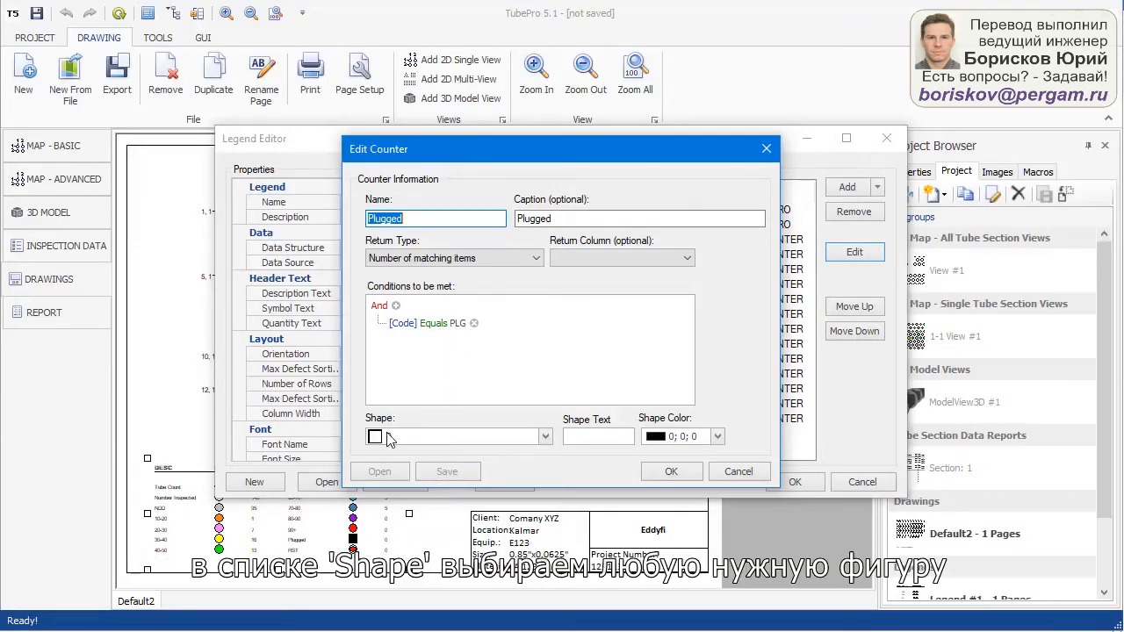
click(544, 436)
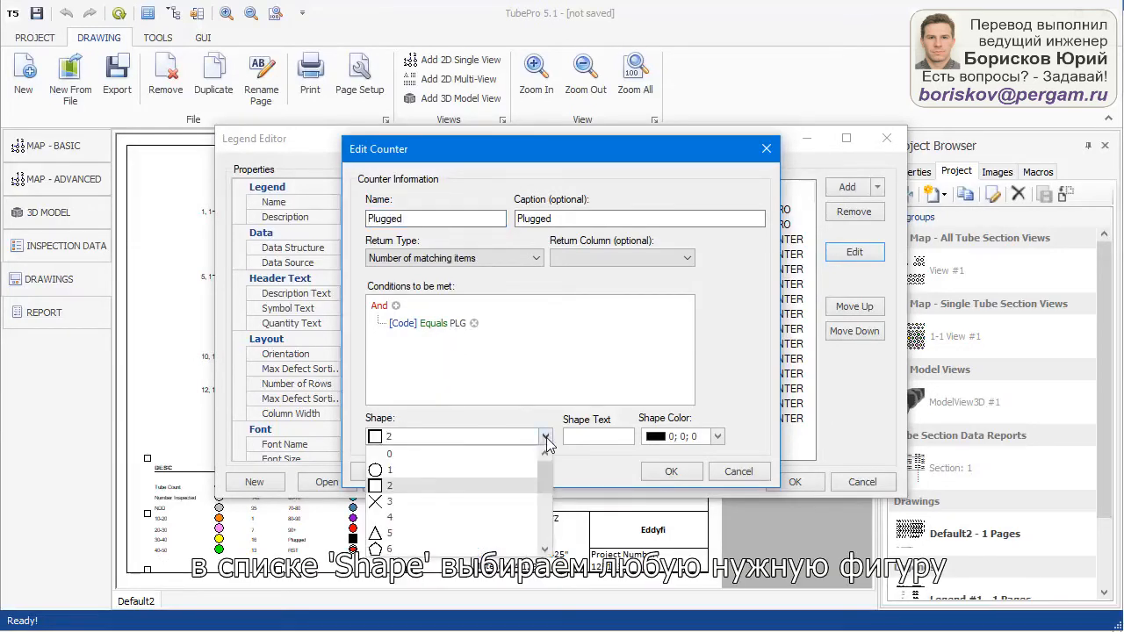
click(407, 542)
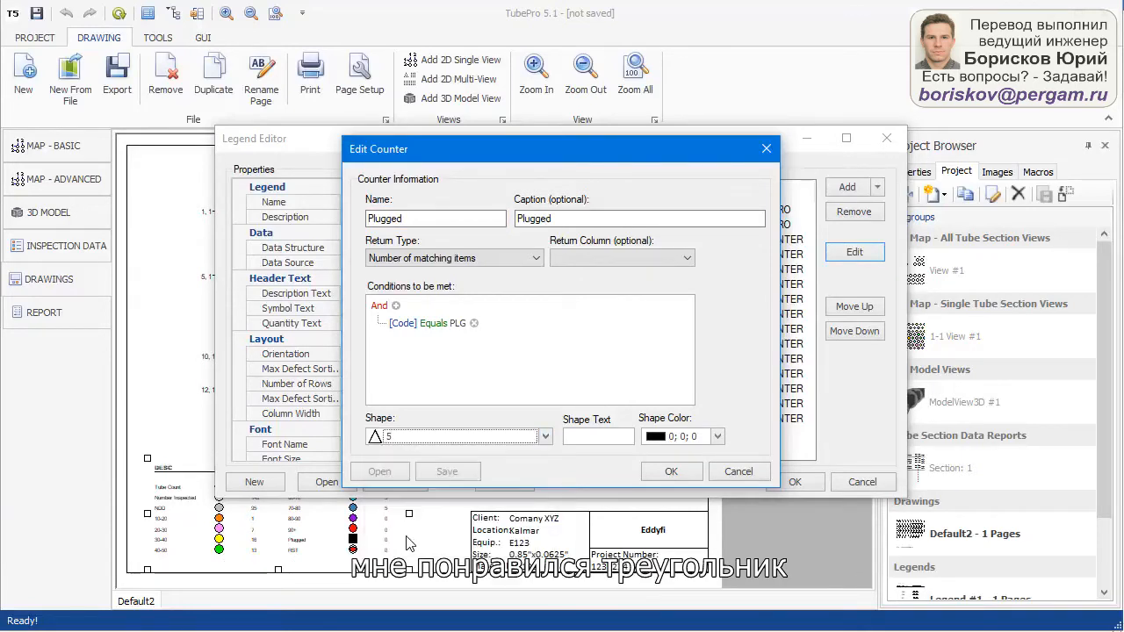
click(683, 436)
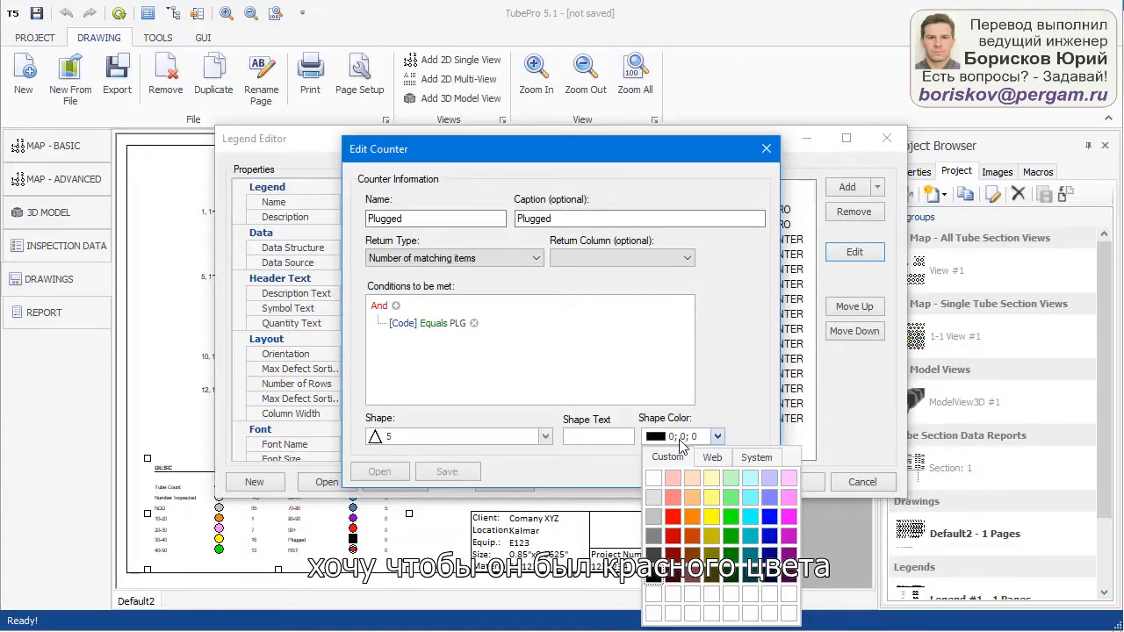
click(672, 539)
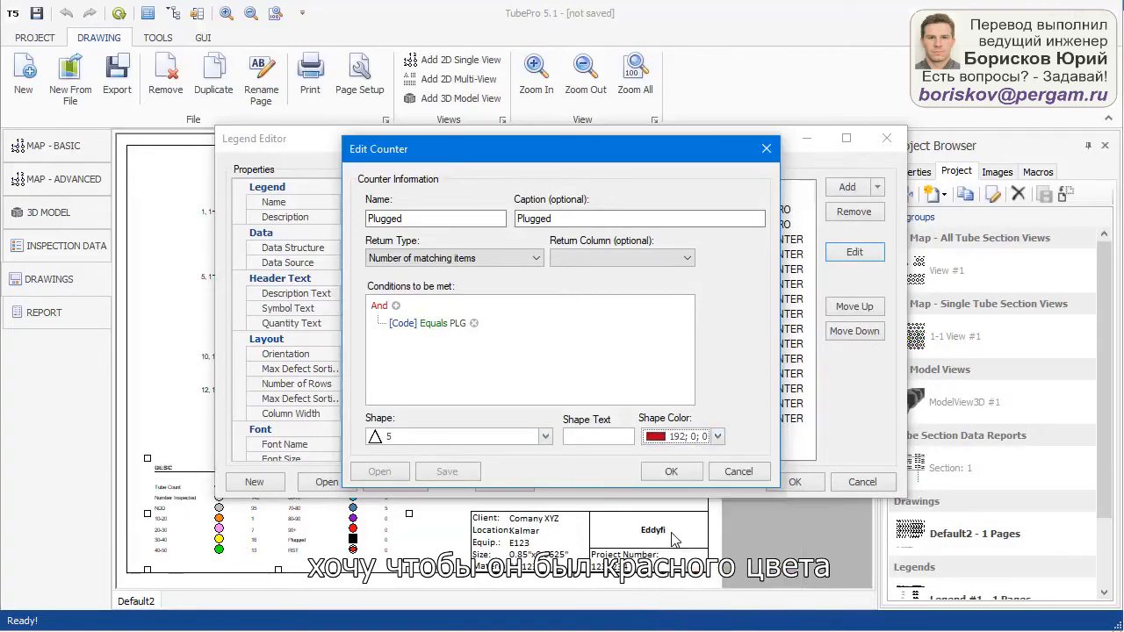
click(671, 473)
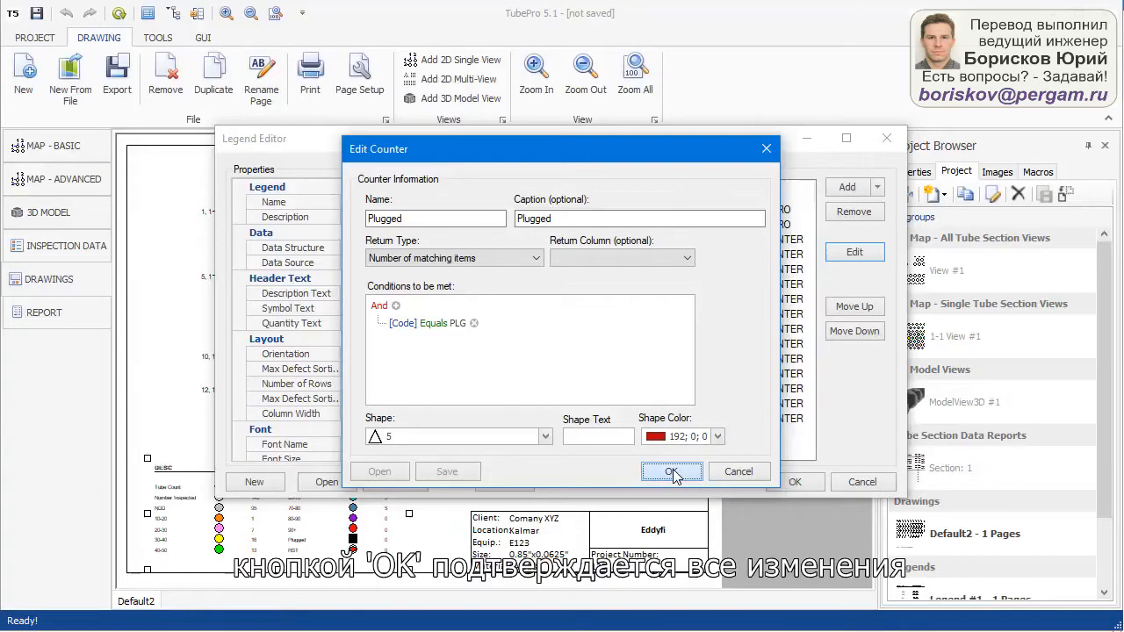
click(672, 471)
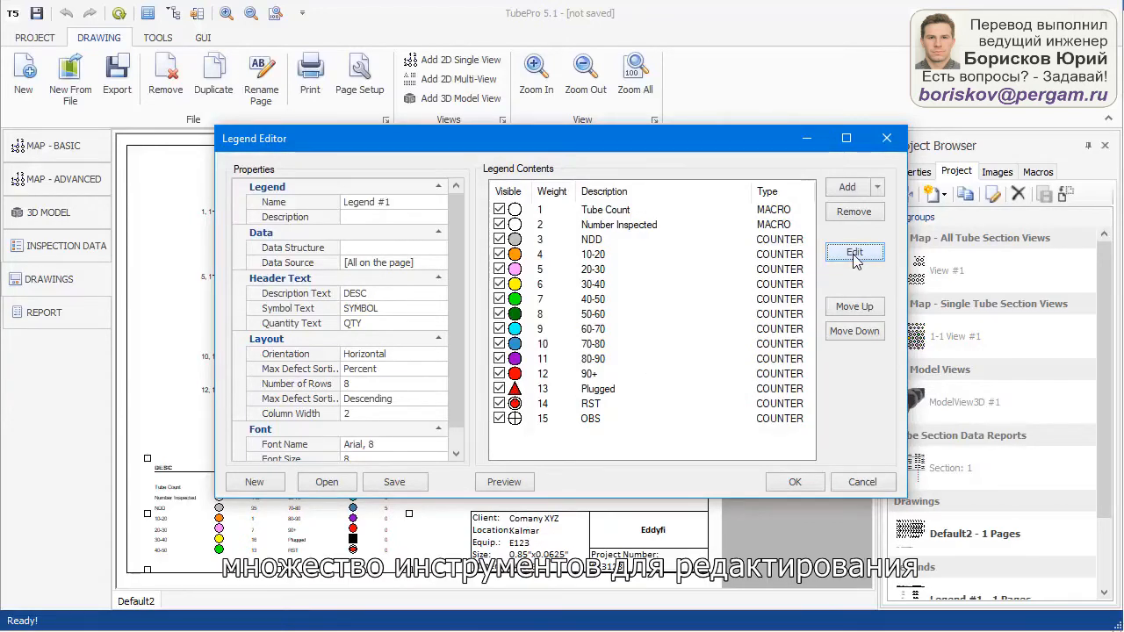
Change the legend's Plugged counter symbol to square shape 2 in black 0; 0; 0.
click(606, 388)
click(856, 257)
click(854, 253)
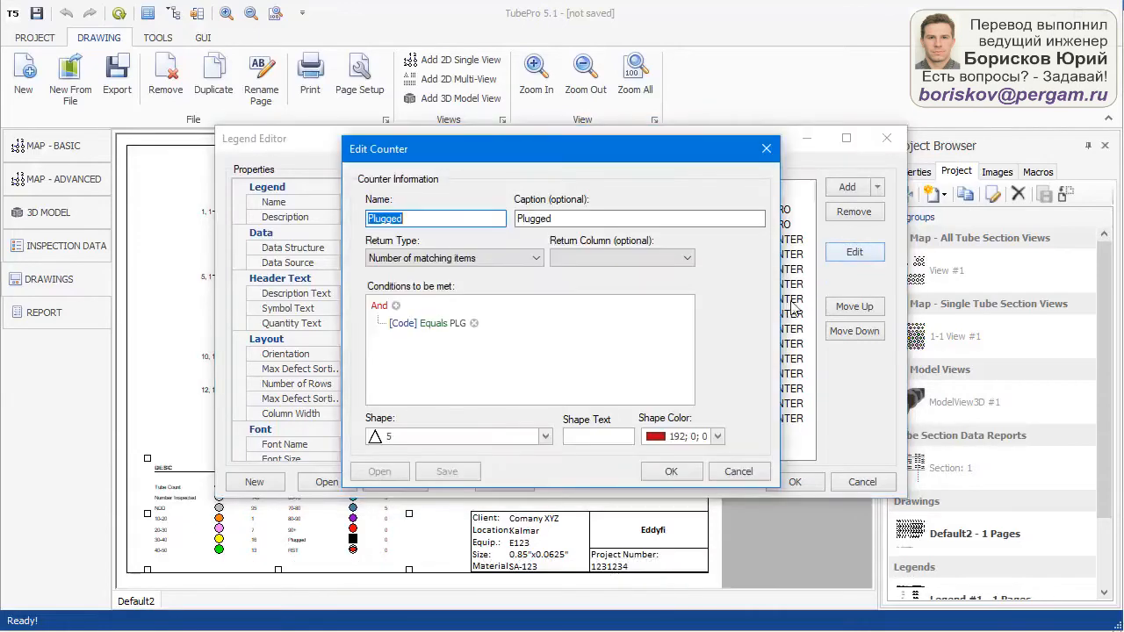
click(719, 437)
click(656, 575)
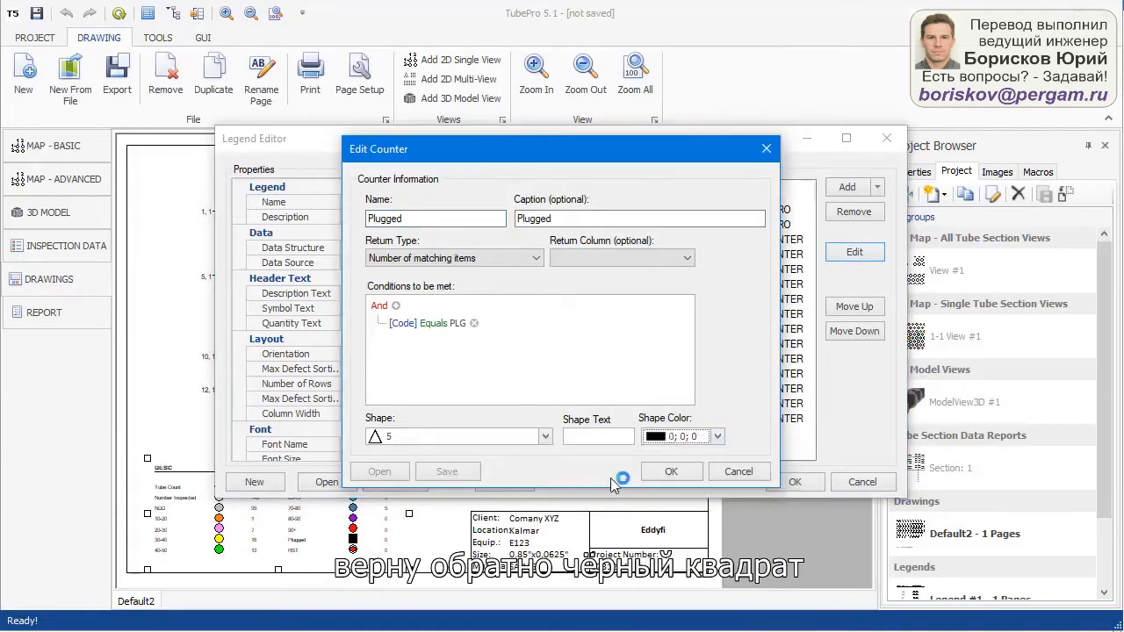
click(545, 436)
click(521, 480)
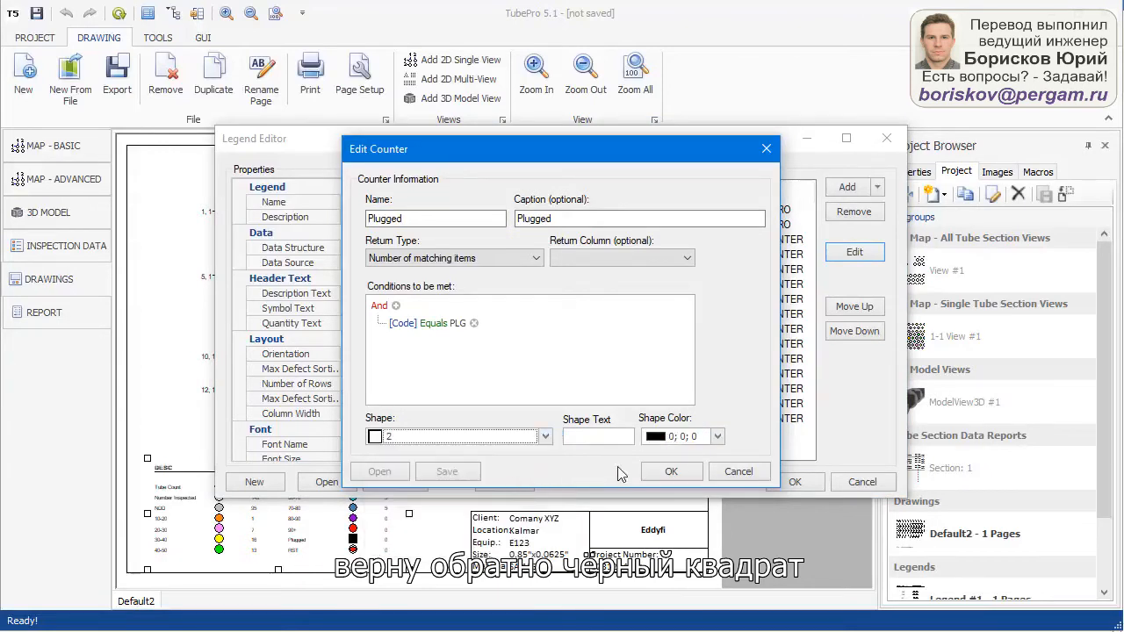
click(670, 474)
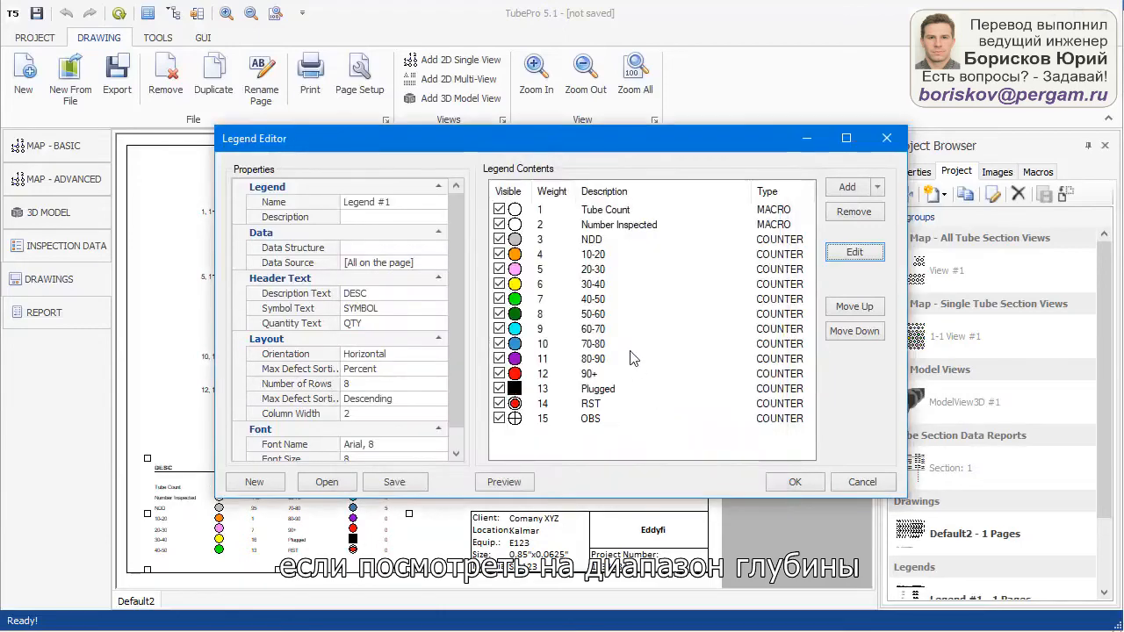
Examine the 30-40 counter's percent conditions and the fields available for them, and close the counter without changes.
click(599, 285)
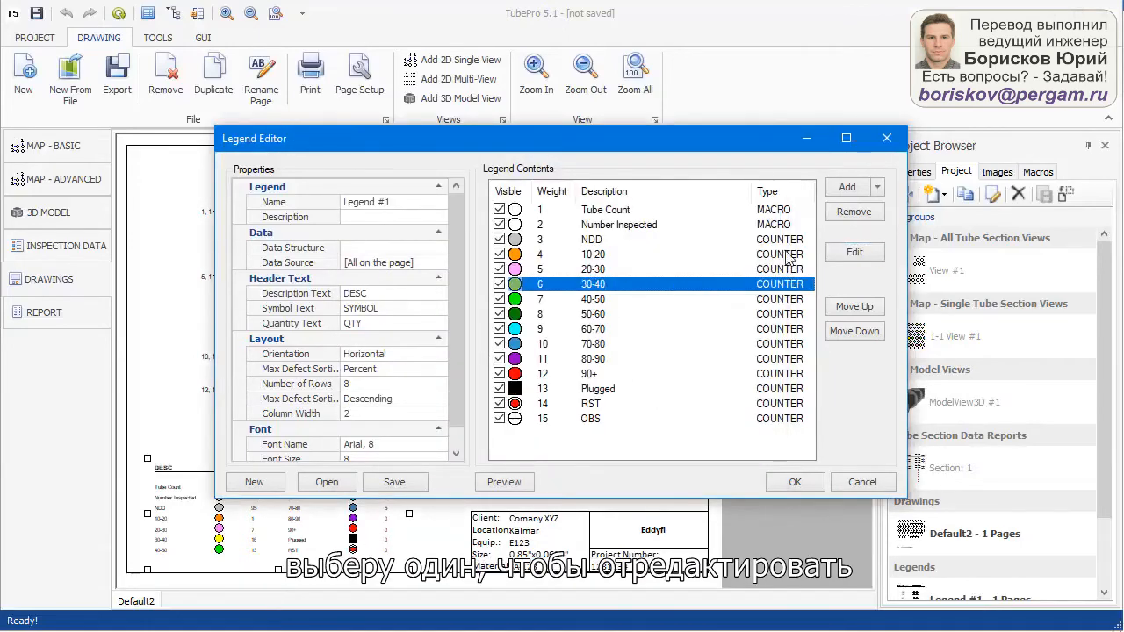
click(854, 253)
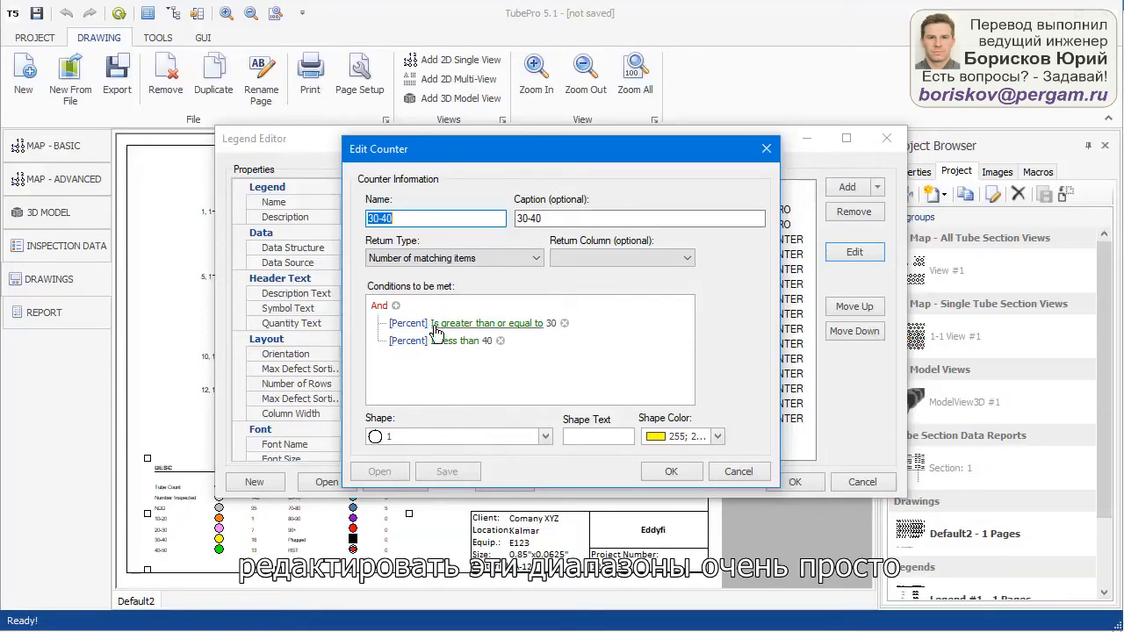
click(551, 325)
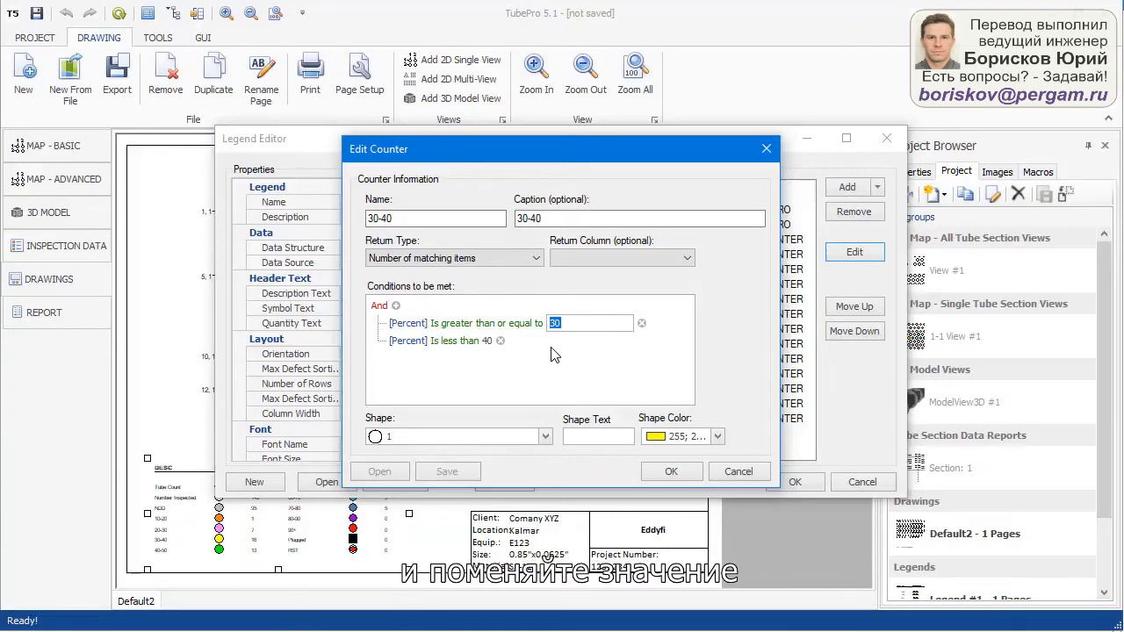
click(551, 349)
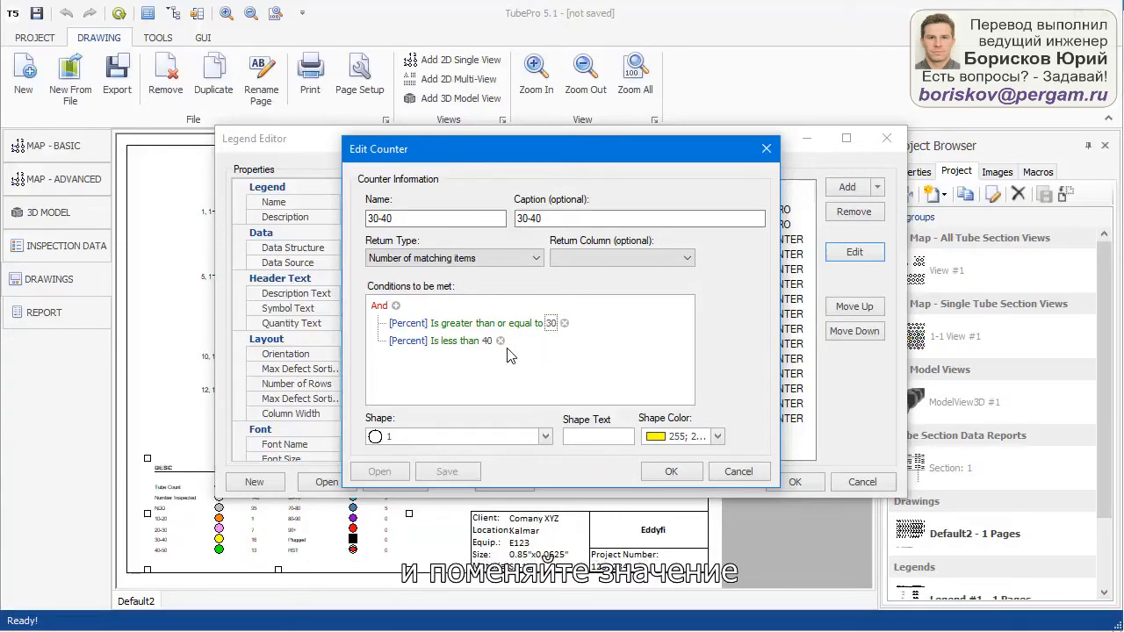
click(409, 324)
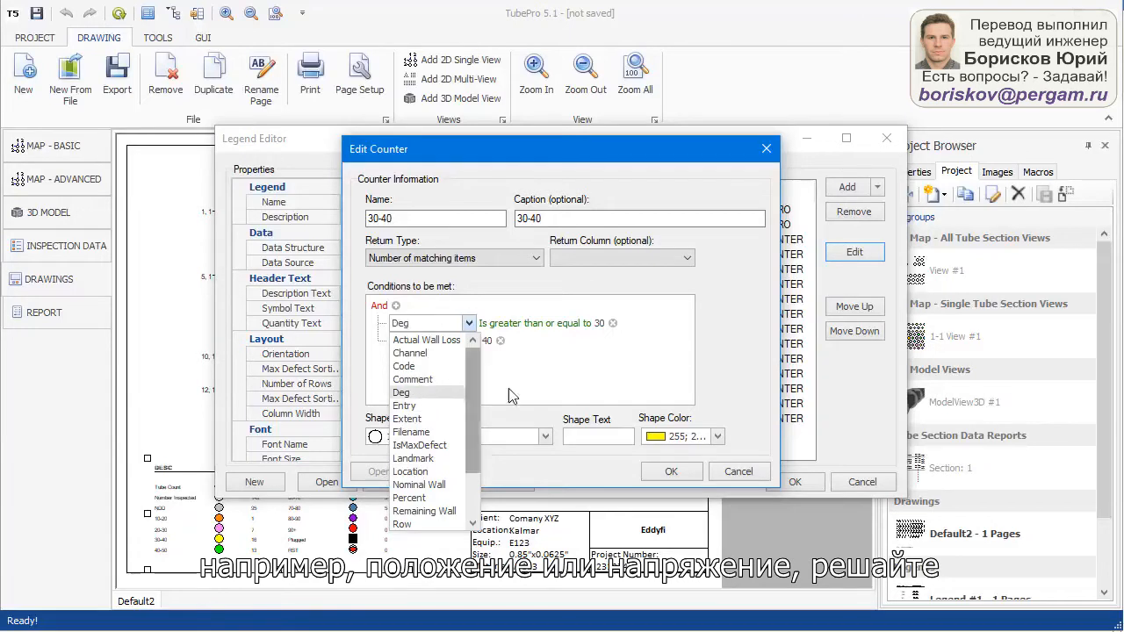
click(563, 389)
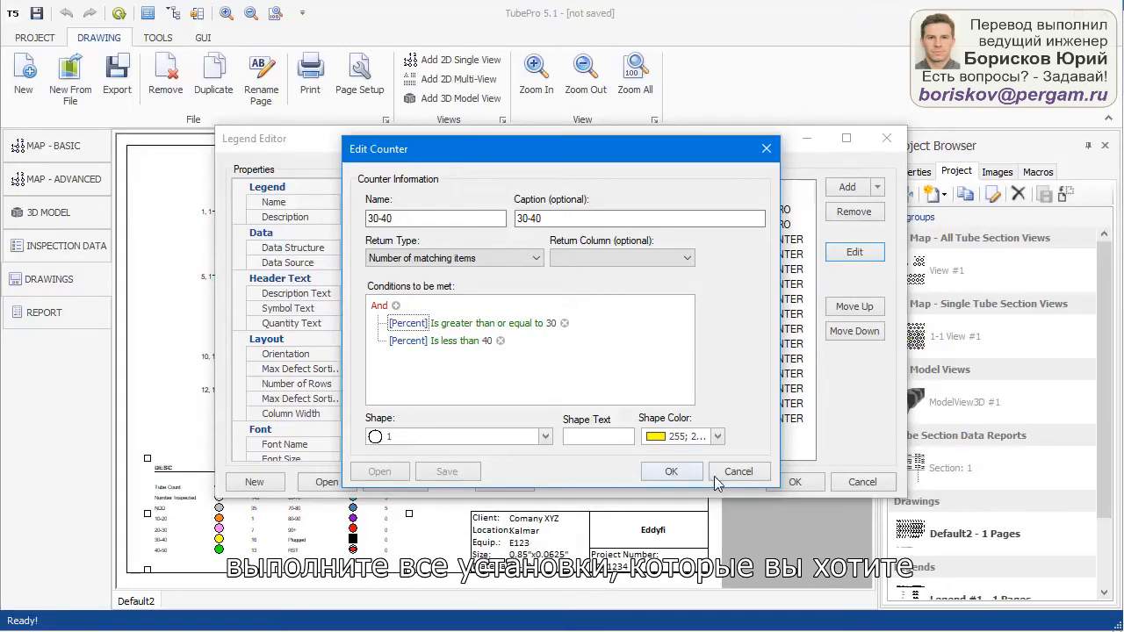
click(751, 474)
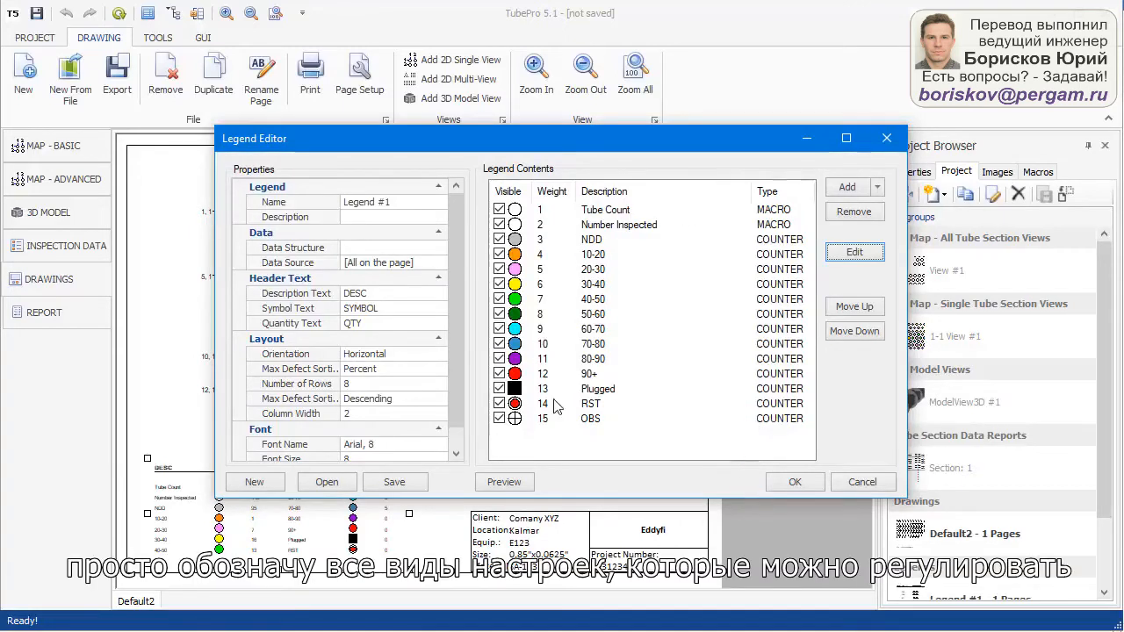
Set the legend's font size to 12 and apply the legend settings to the drawing.
drag(459, 380, 458, 410)
click(292, 439)
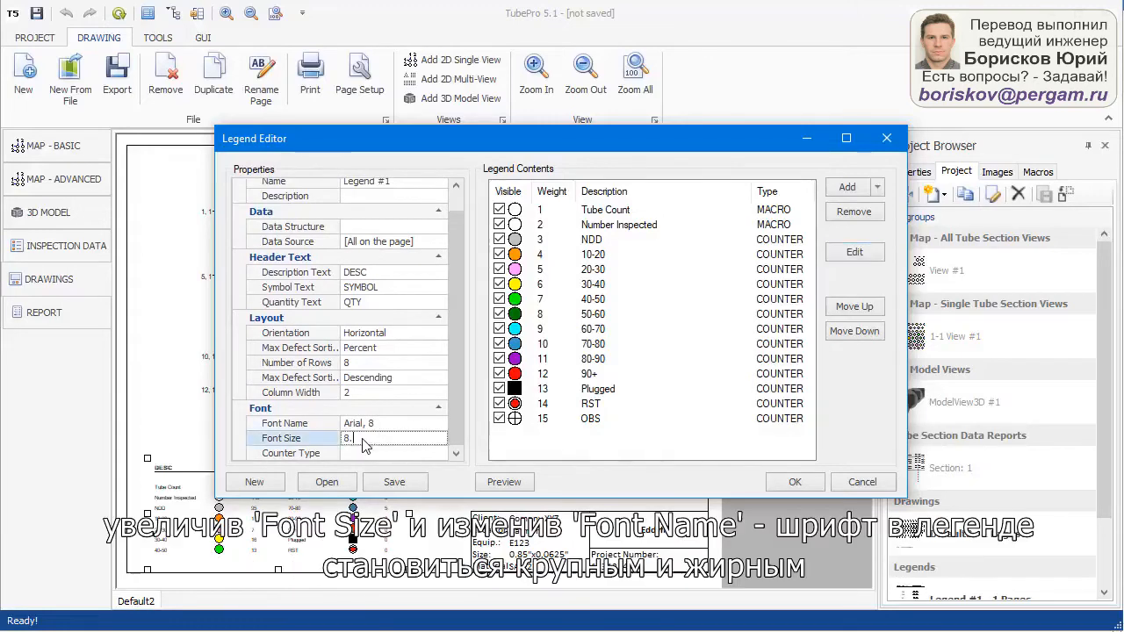
text(12)
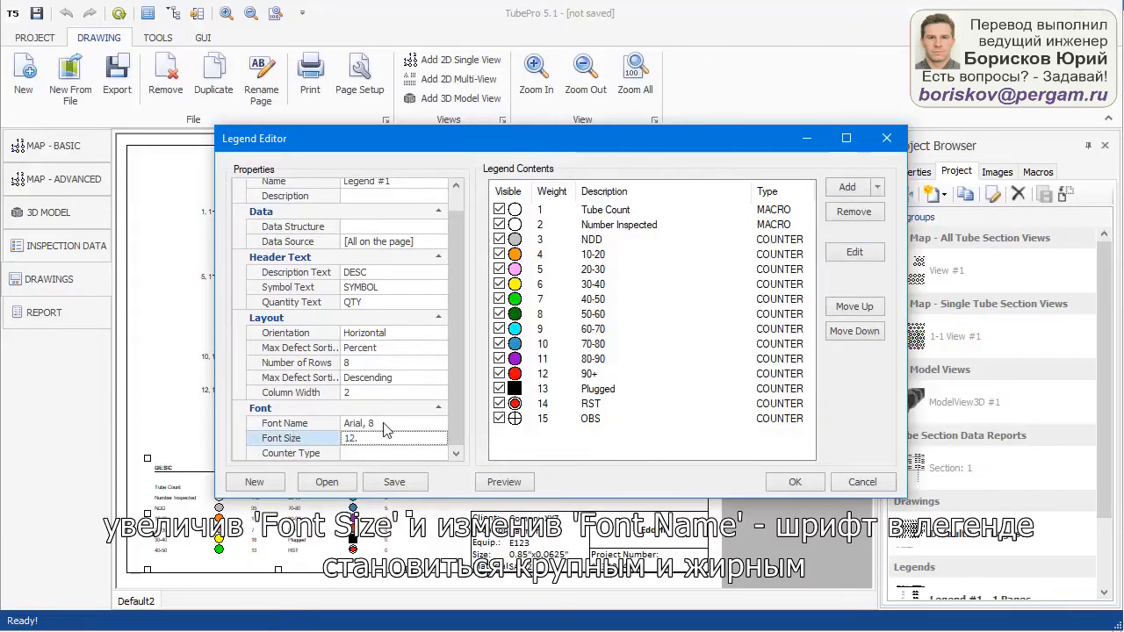
click(383, 424)
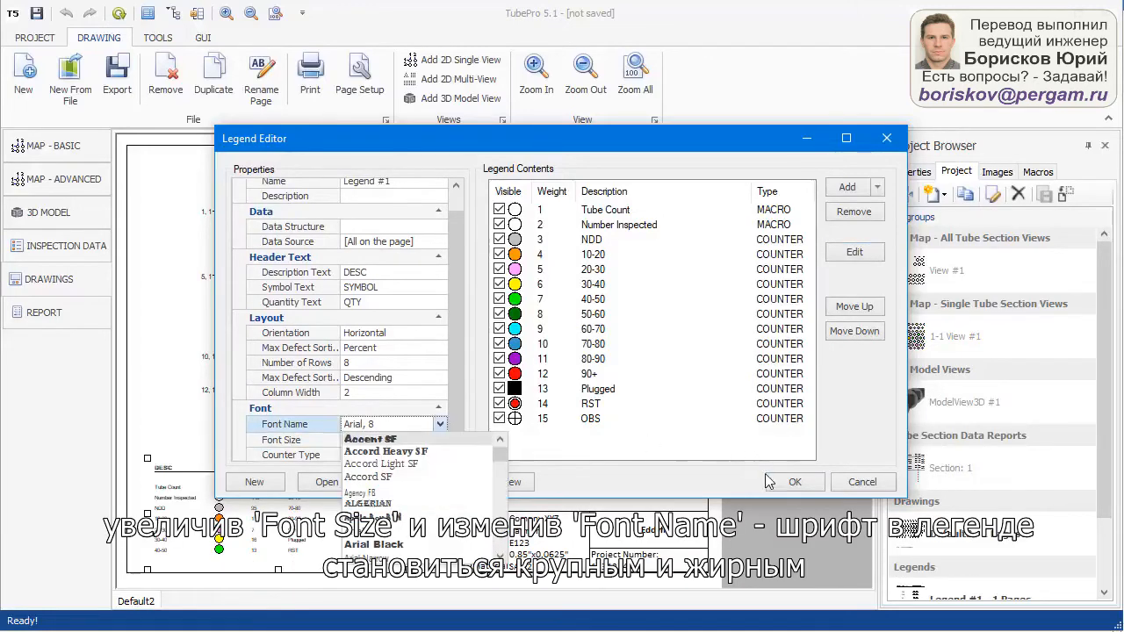
click(794, 481)
click(793, 482)
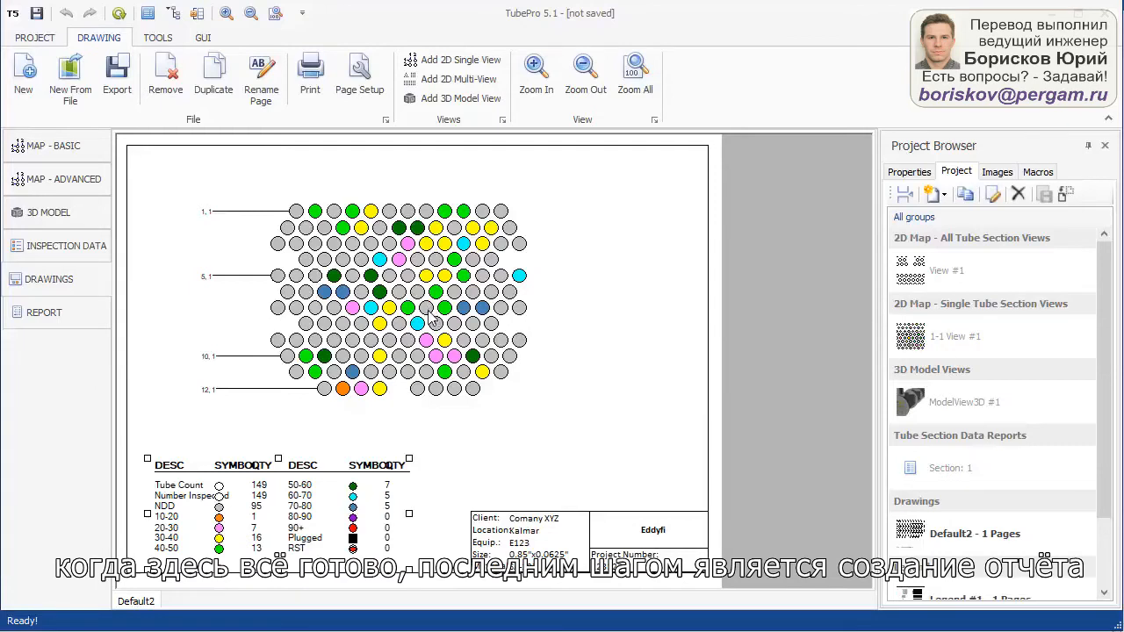
Open the project's report and examine its title page and table of contents.
click(56, 316)
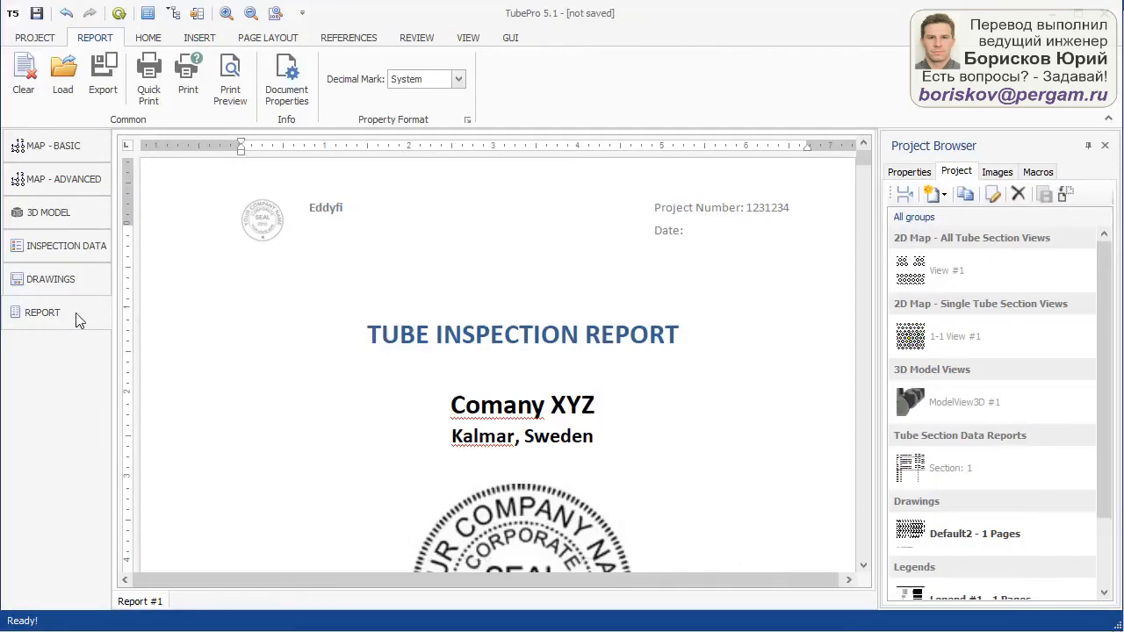
scroll(554, 350, down, 3)
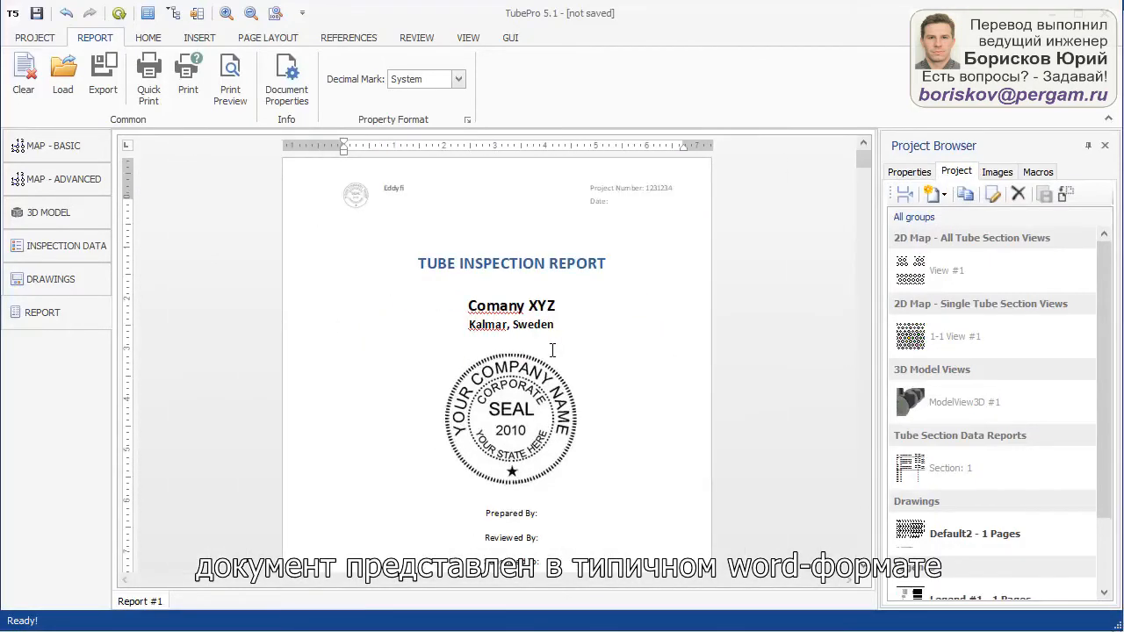
scroll(552, 351, down, 1)
scroll(551, 347, up, 1)
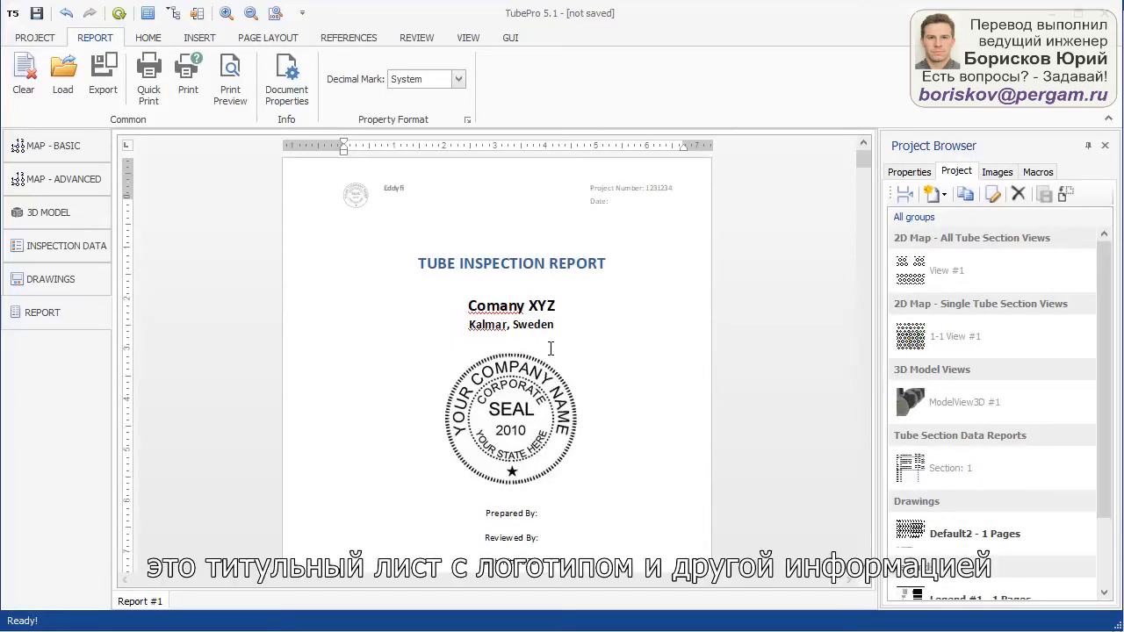
scroll(597, 391, down, 3)
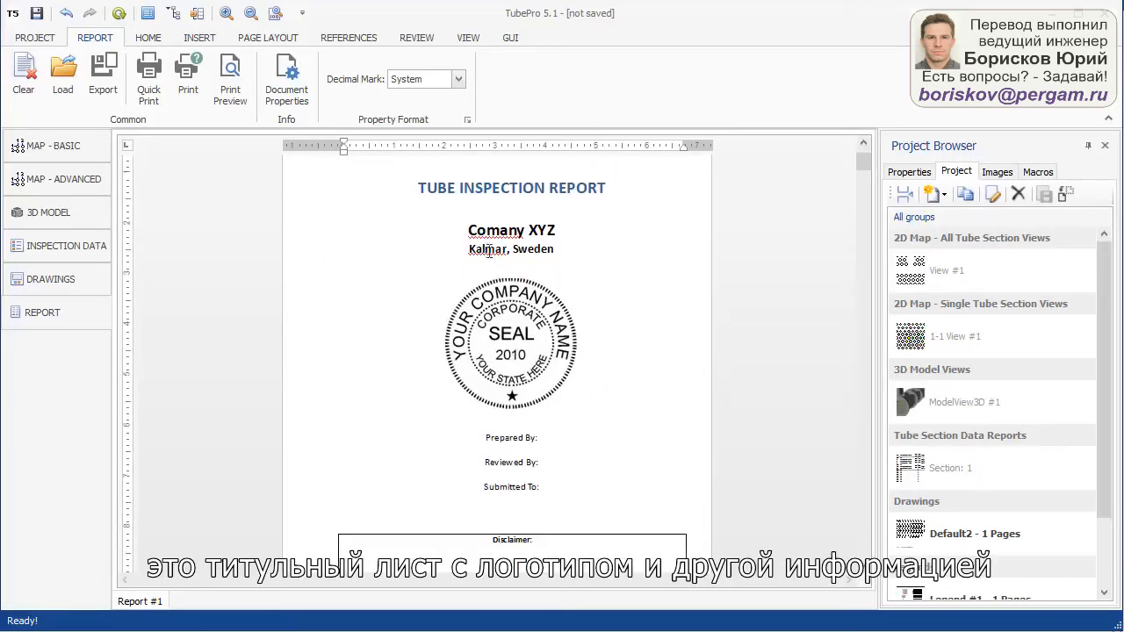
scroll(569, 456, down, 10)
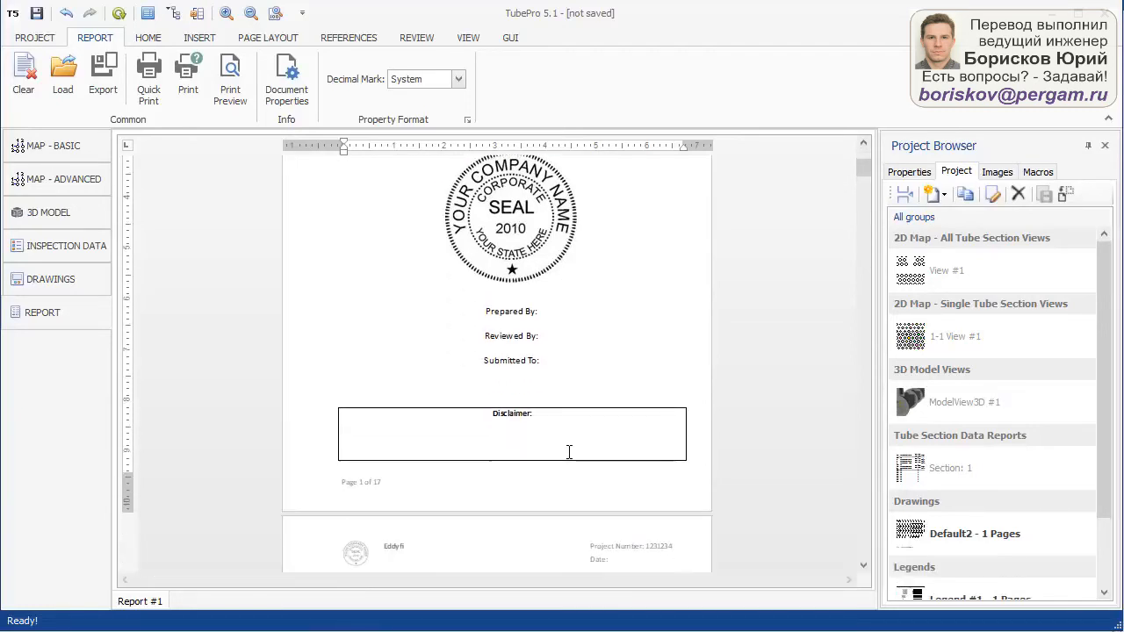
scroll(569, 450, down, 5)
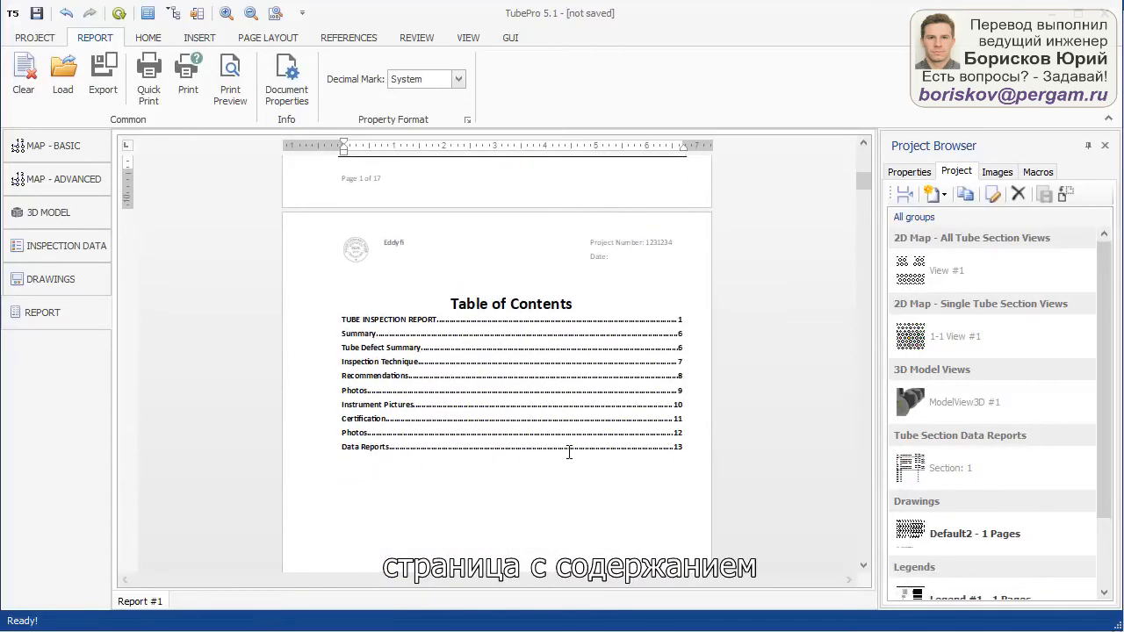
Examine the report's 3D model view, tube map drawing with legend, inspection result chart and tube defect summary.
scroll(569, 452, down, 20)
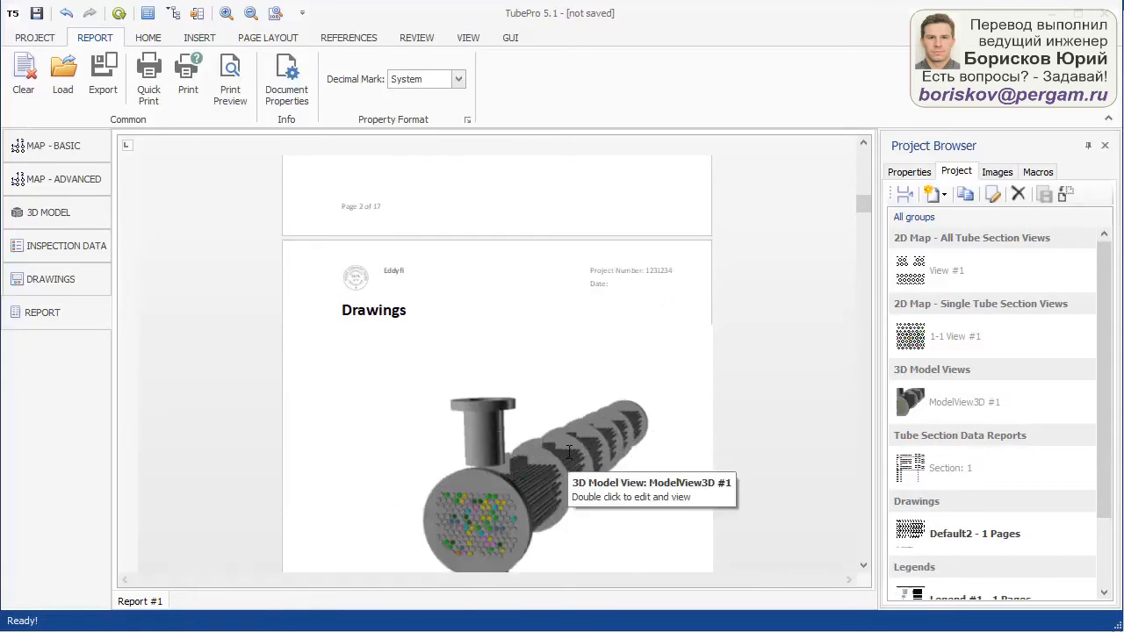
scroll(569, 452, down, 5)
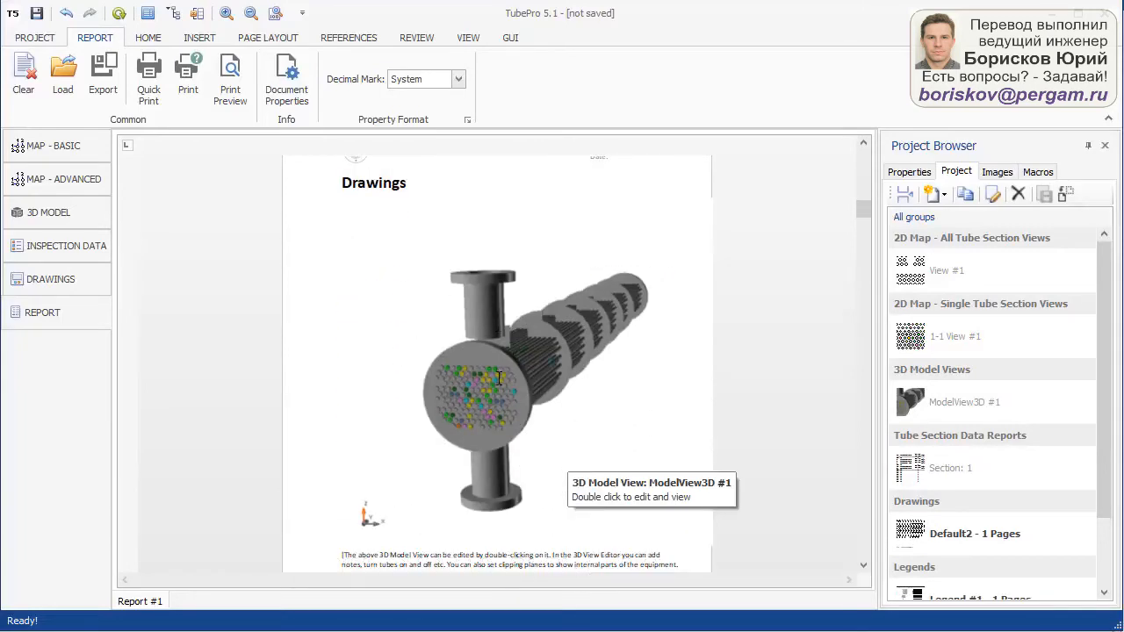
scroll(499, 380, down, 20)
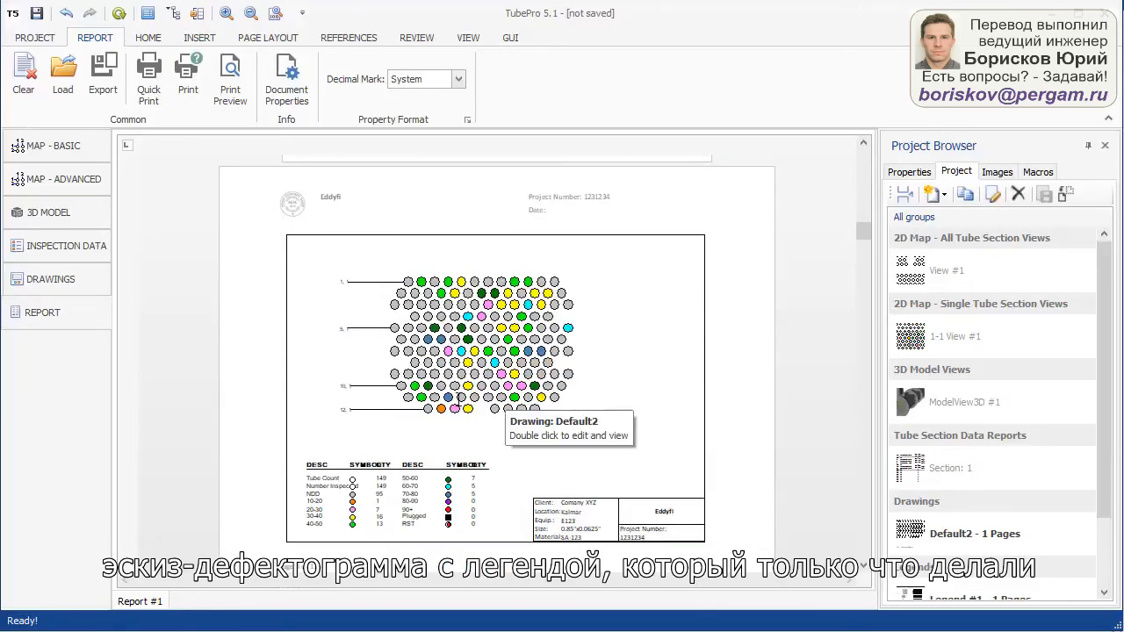
scroll(460, 397, down, 15)
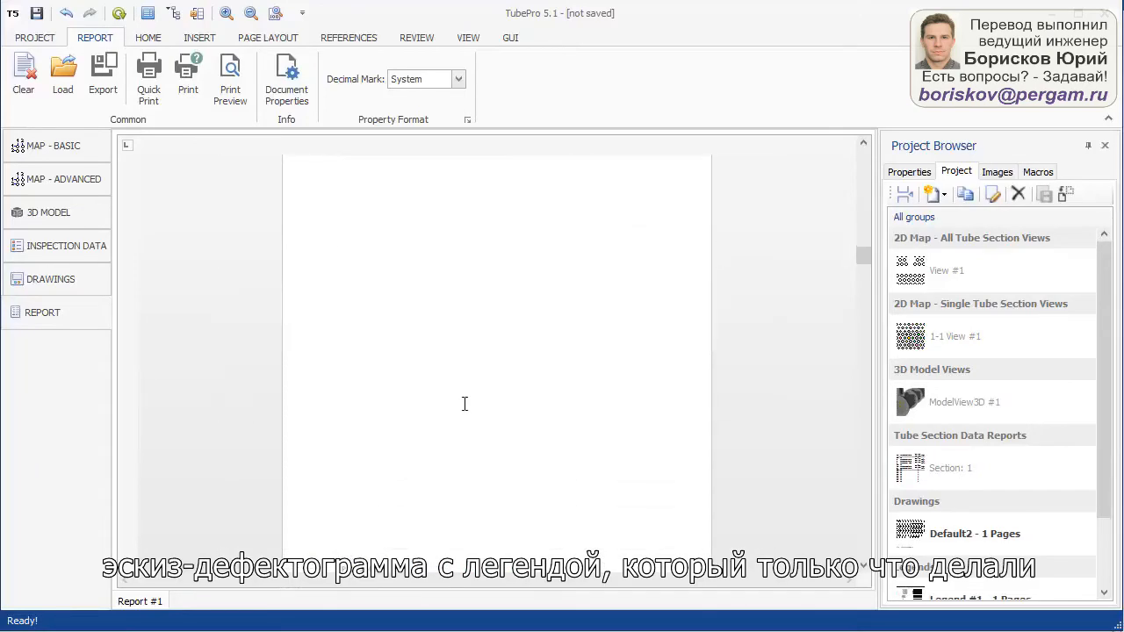
scroll(464, 404, down, 5)
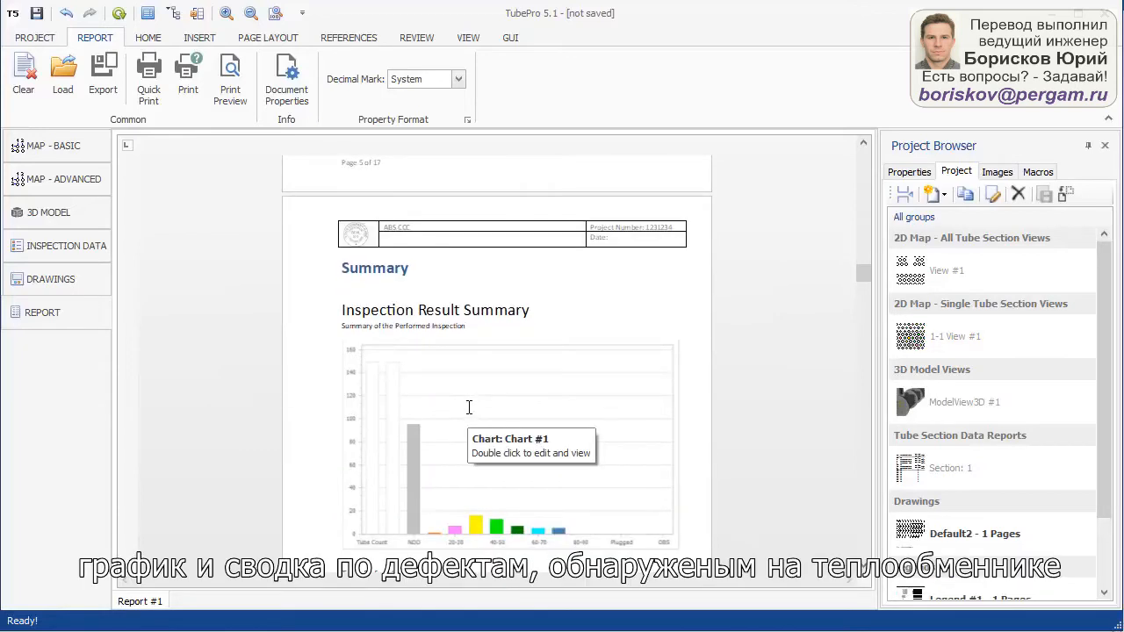
scroll(462, 417, down, 3)
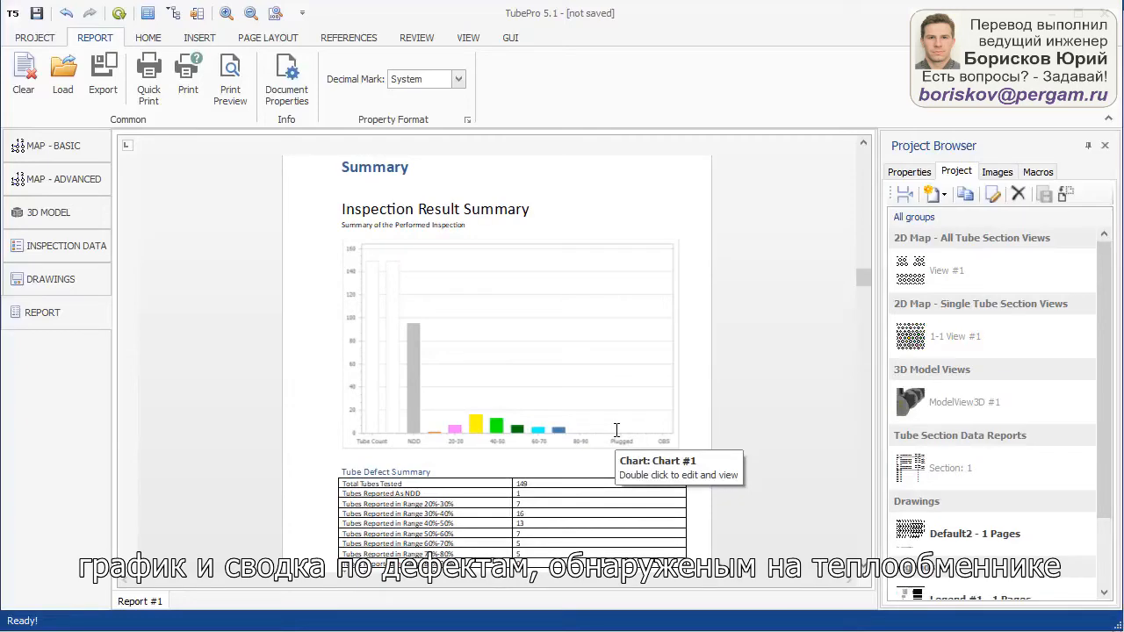
Look through the report's Inspection Technique, Instrument Pictures, Certification and Data Reports sections, including the inspection data table.
scroll(616, 429, down, 18)
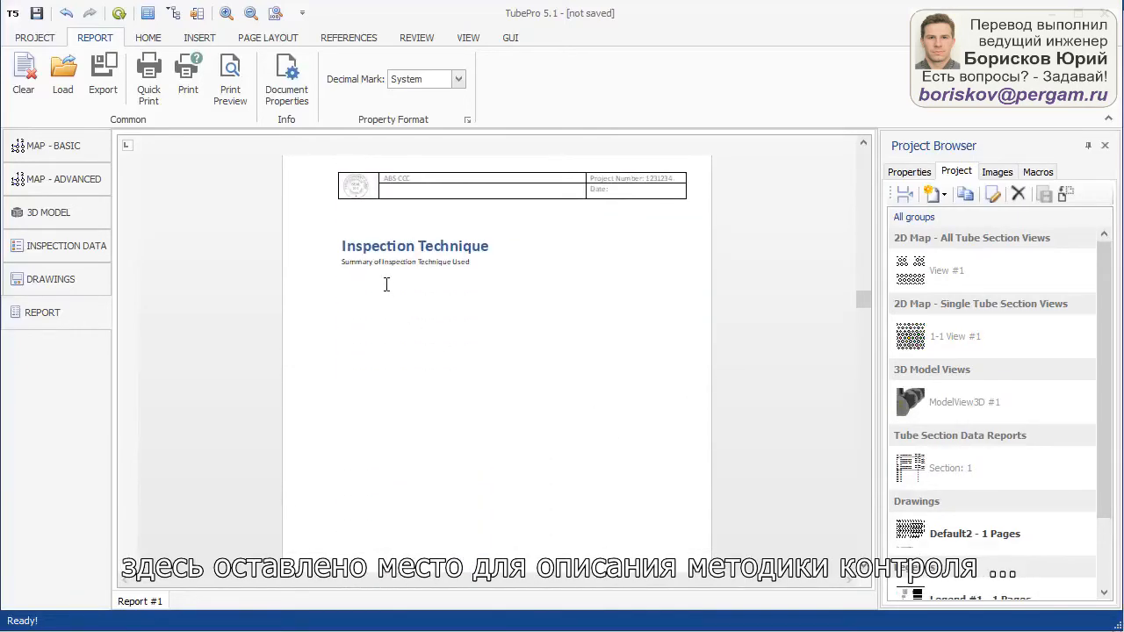
click(386, 283)
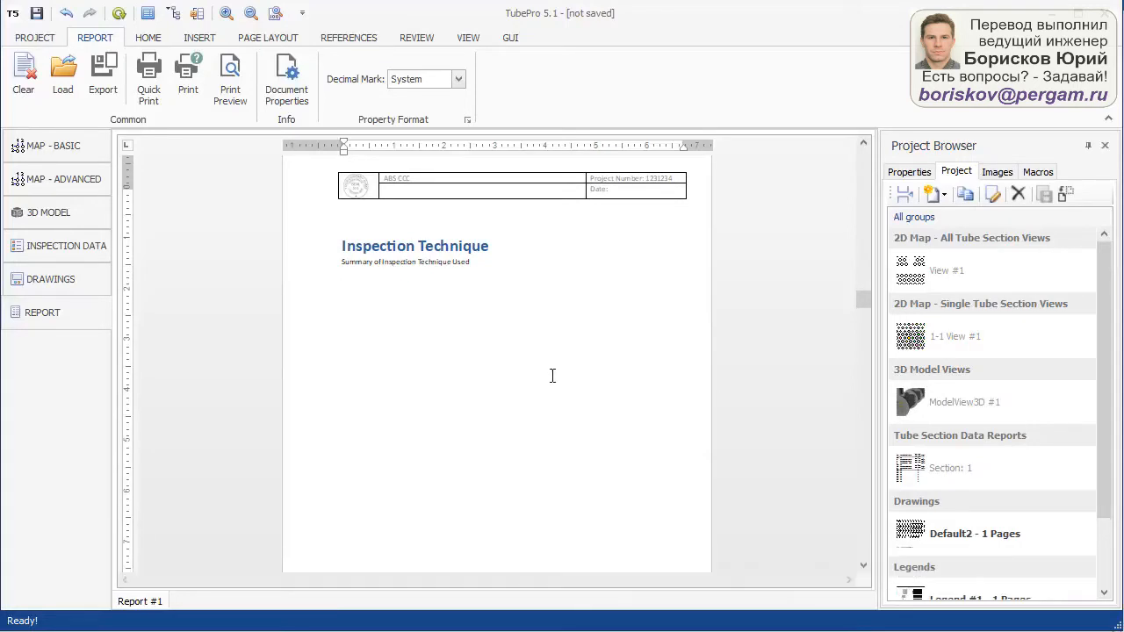
scroll(552, 391, down, 10)
scroll(554, 402, down, 15)
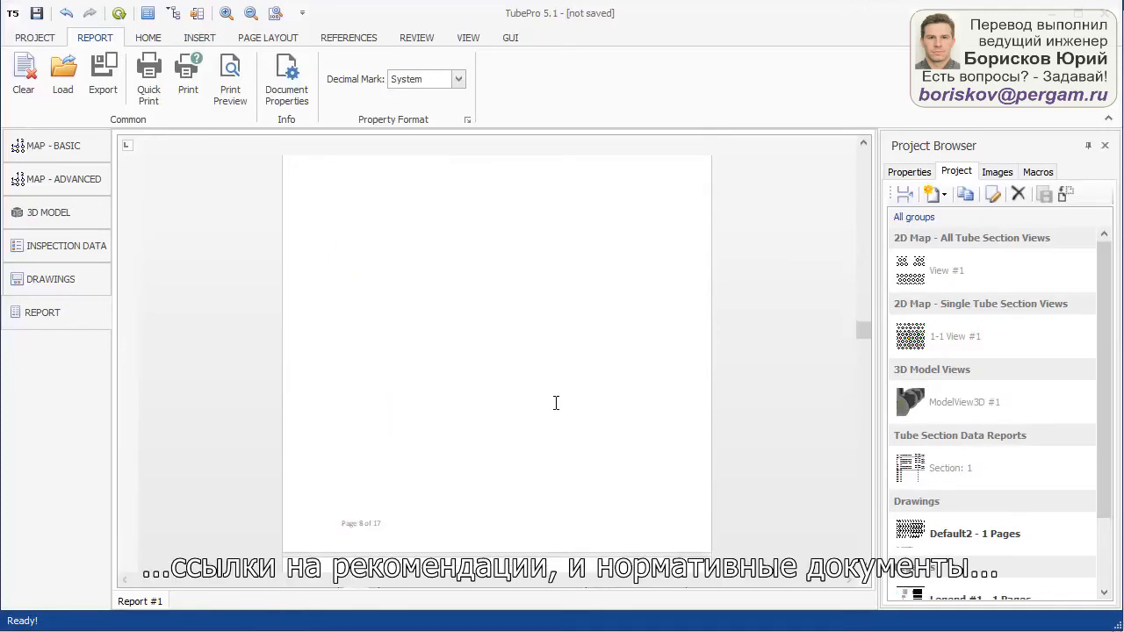
scroll(558, 408, down, 10)
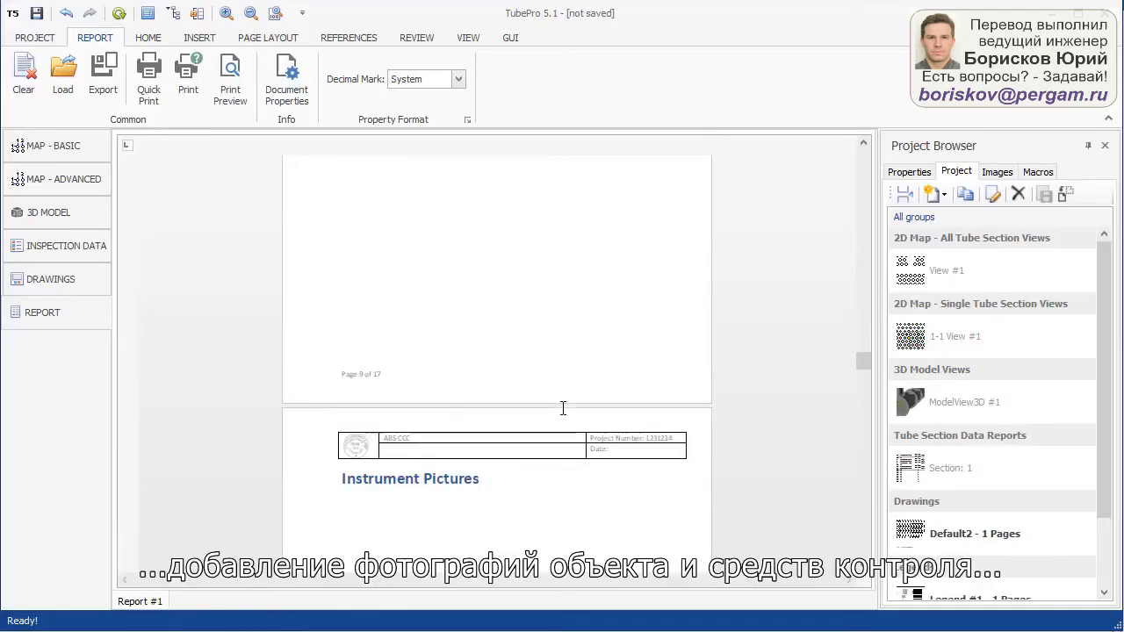
scroll(564, 405, down, 15)
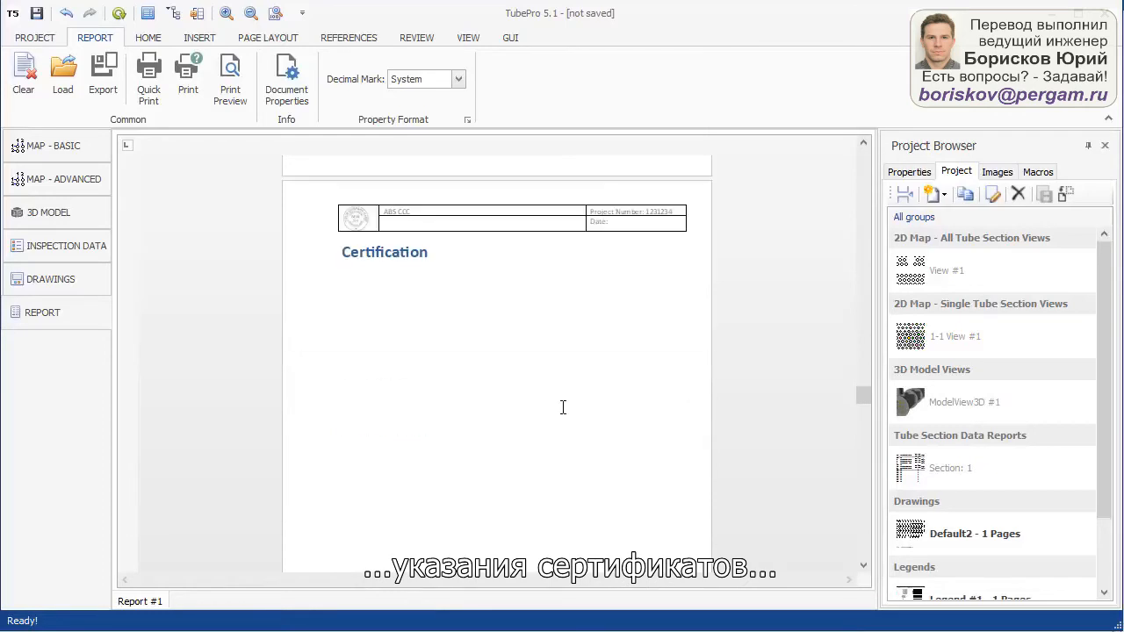
scroll(565, 407, down, 5)
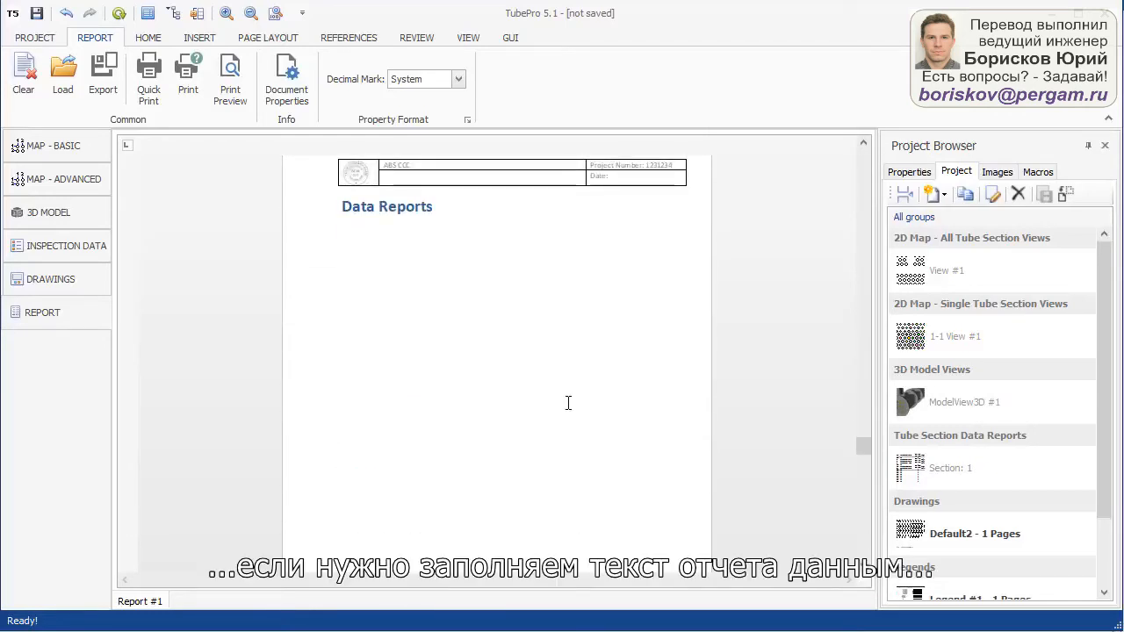
scroll(517, 355, down, 10)
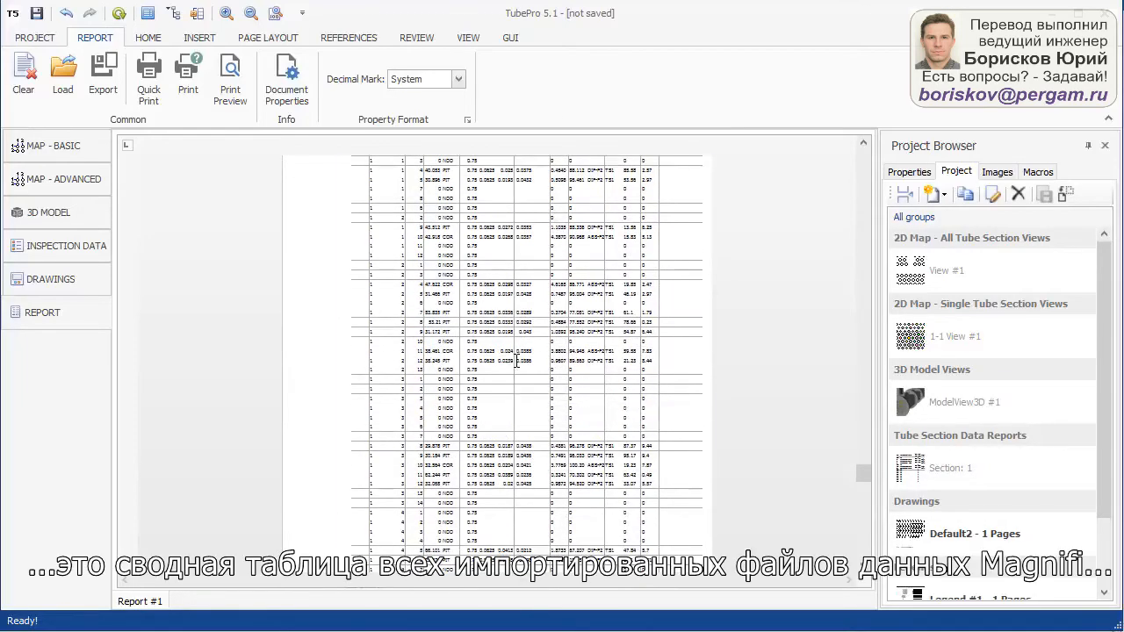
click(517, 362)
scroll(511, 337, up, 3)
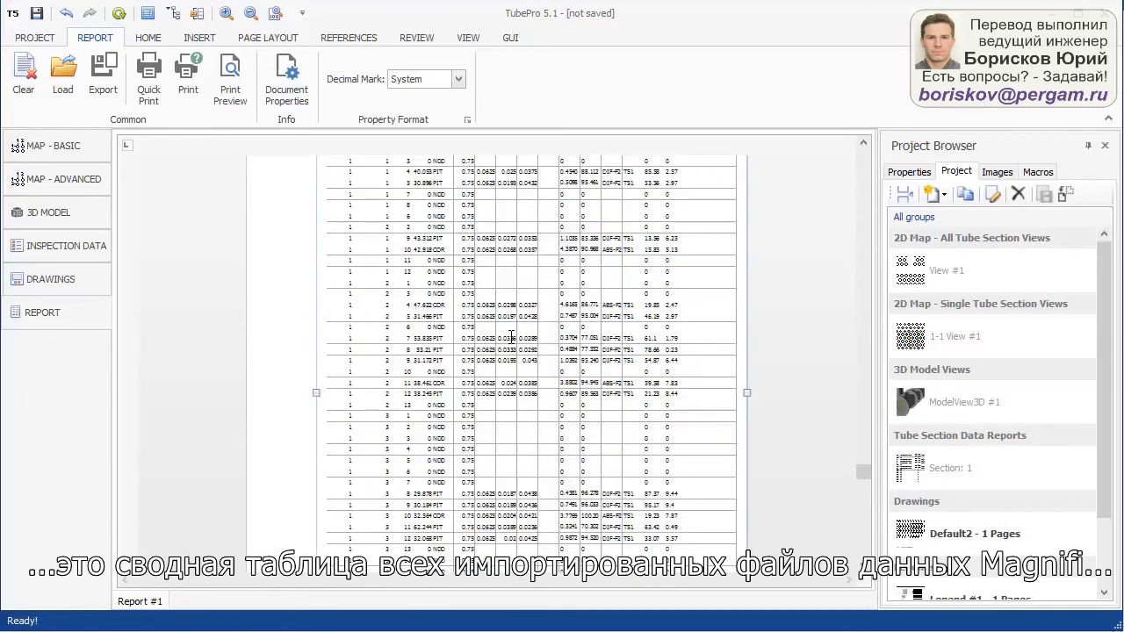
Open the Section 1 data report table from the report for editing and hide its Entry column.
scroll(511, 337, up, 4)
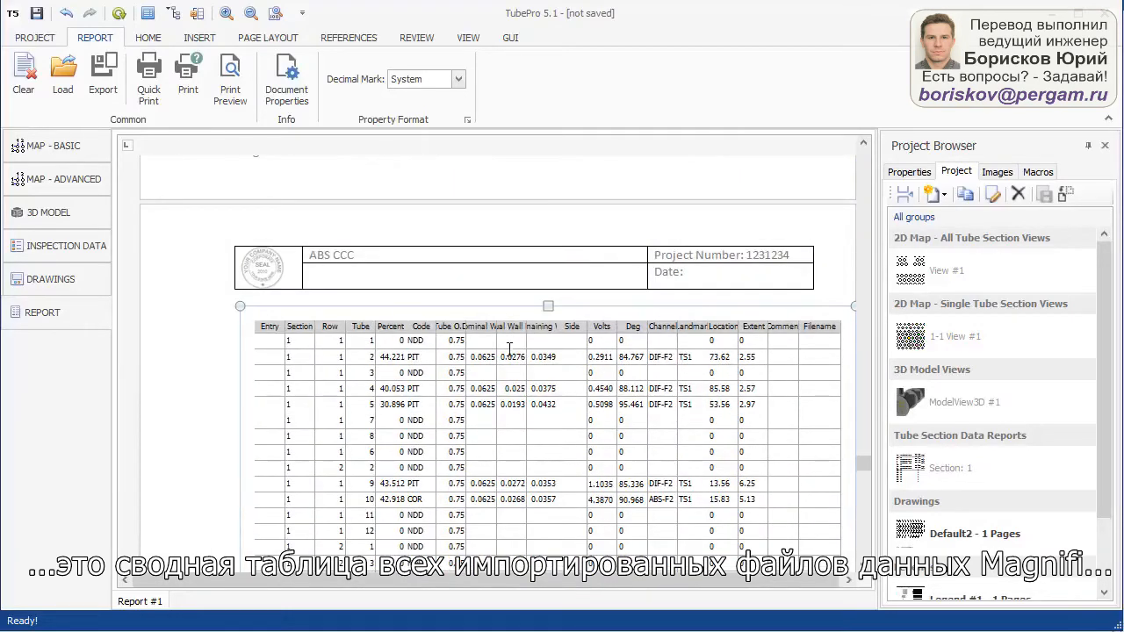
scroll(509, 358, down, 1)
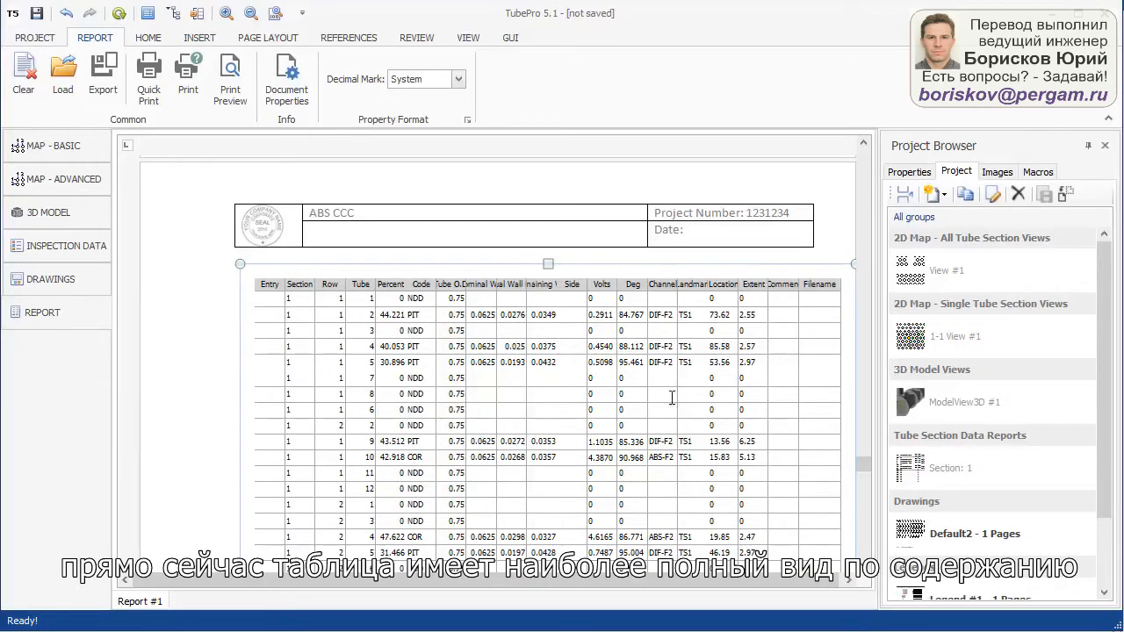
drag(651, 581, 692, 580)
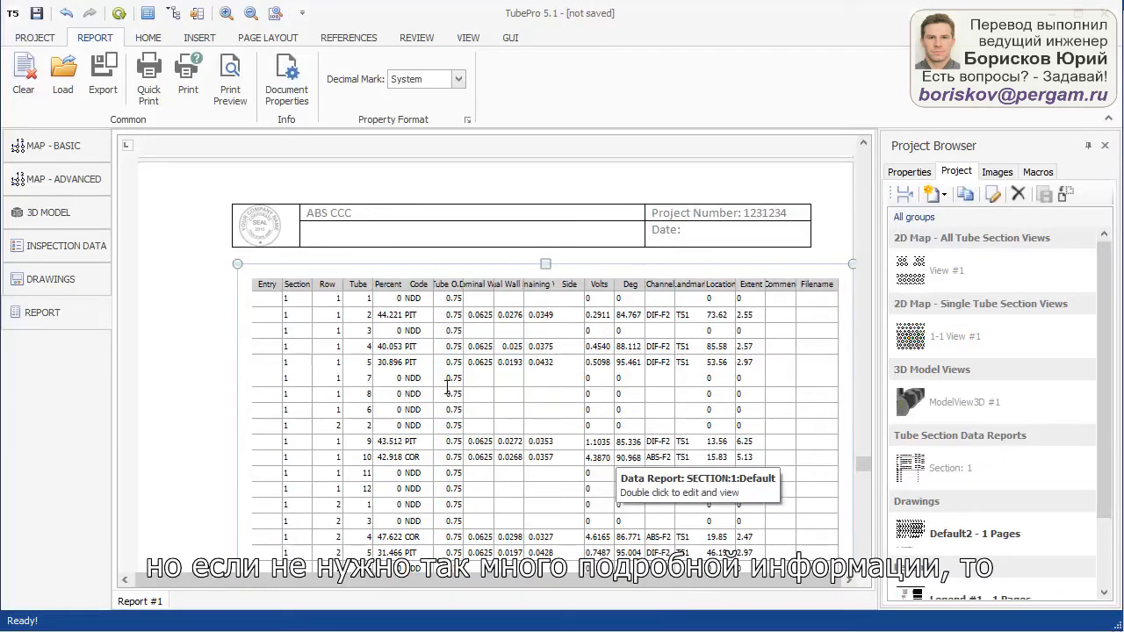
double_click(494, 393)
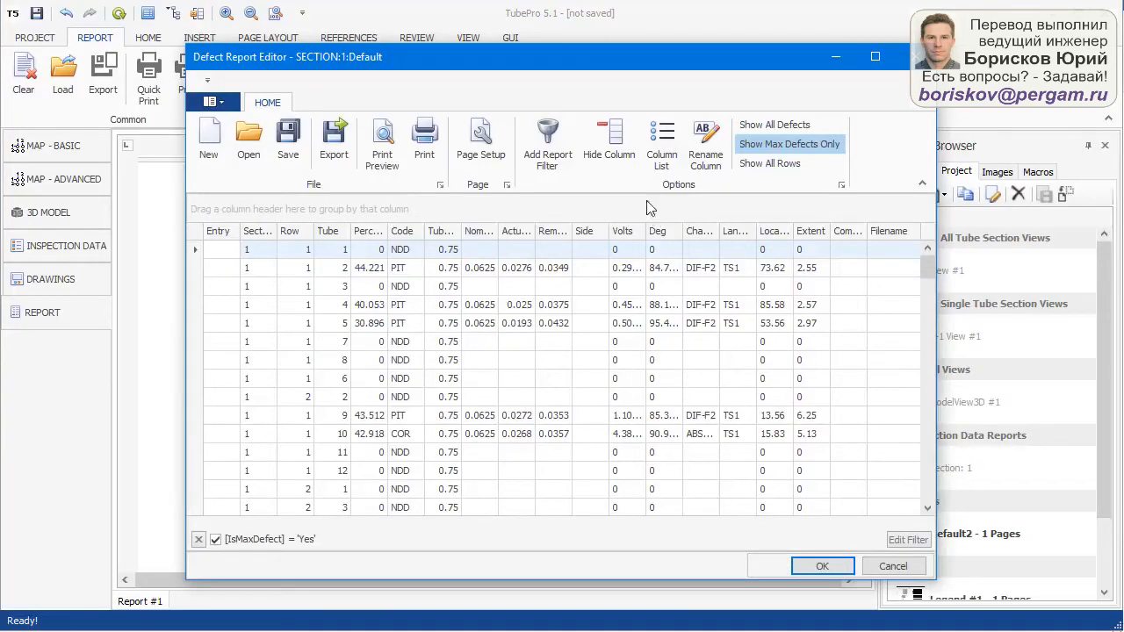
click(612, 141)
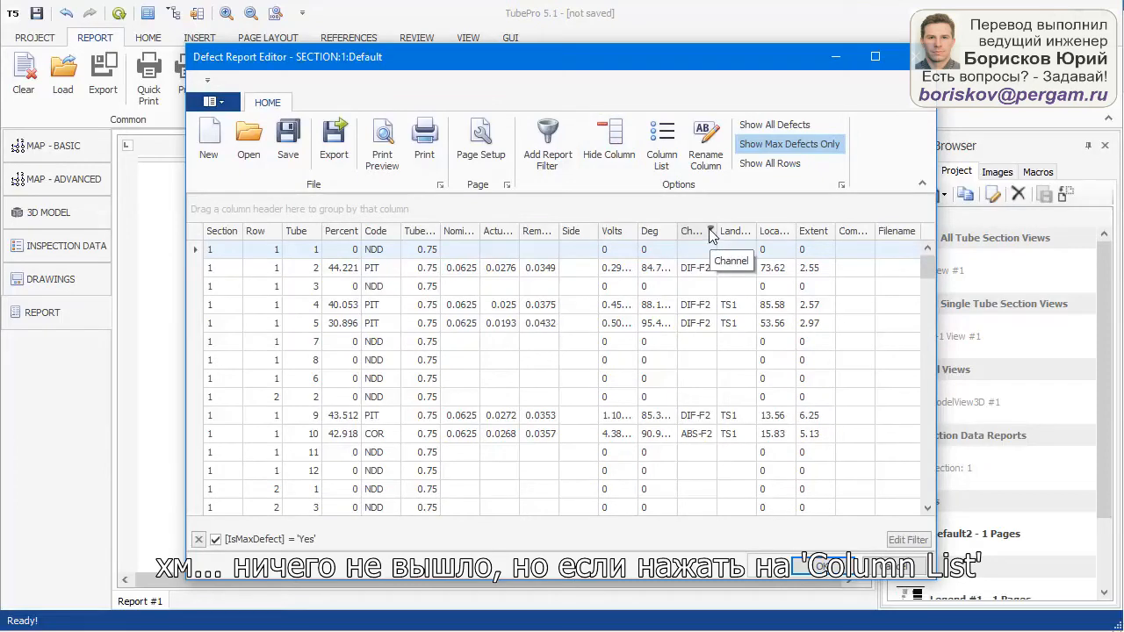
Remove the Filename, Remaining Wall, Nominal Wall, Tube O.D. and Actual Wall Loss columns from the defect report and apply the changes.
click(663, 145)
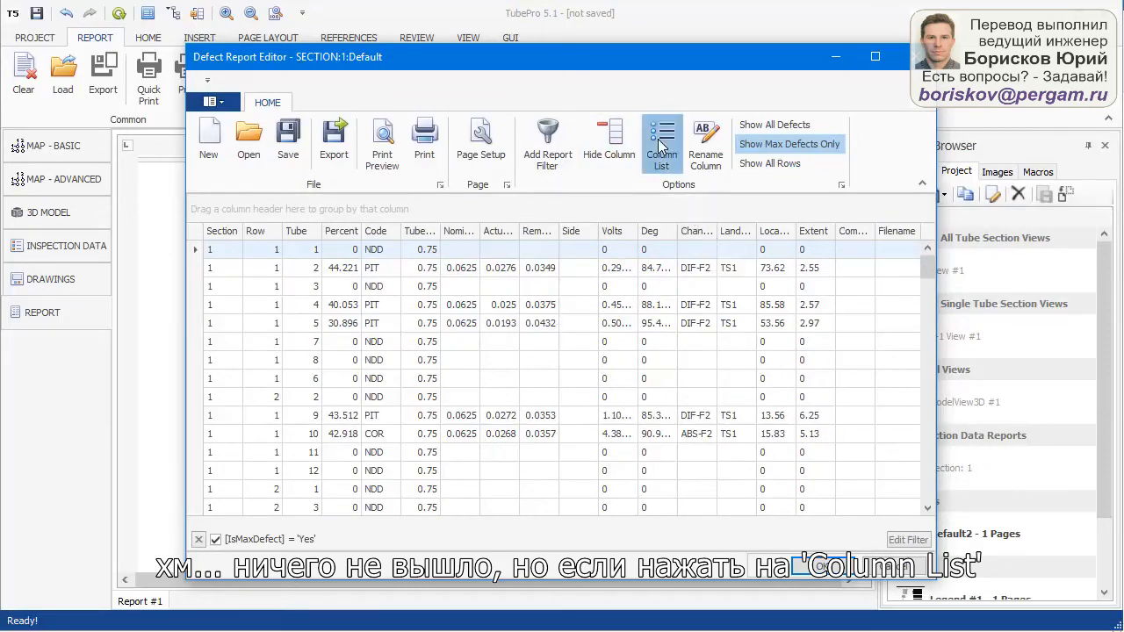
click(806, 412)
drag(806, 413, 796, 343)
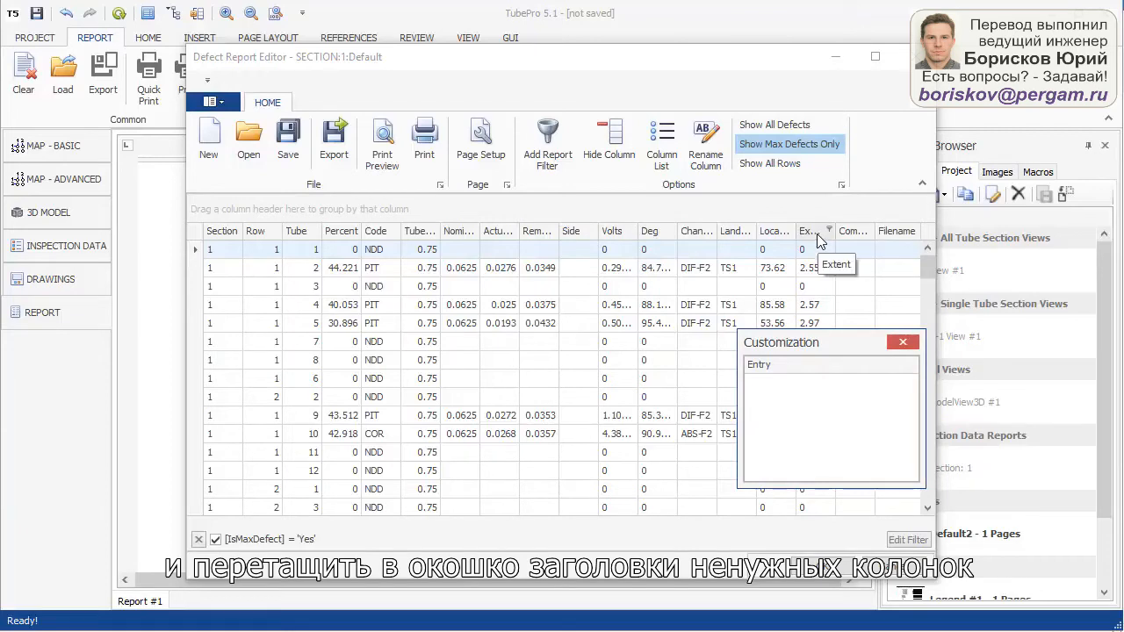
drag(895, 231, 812, 408)
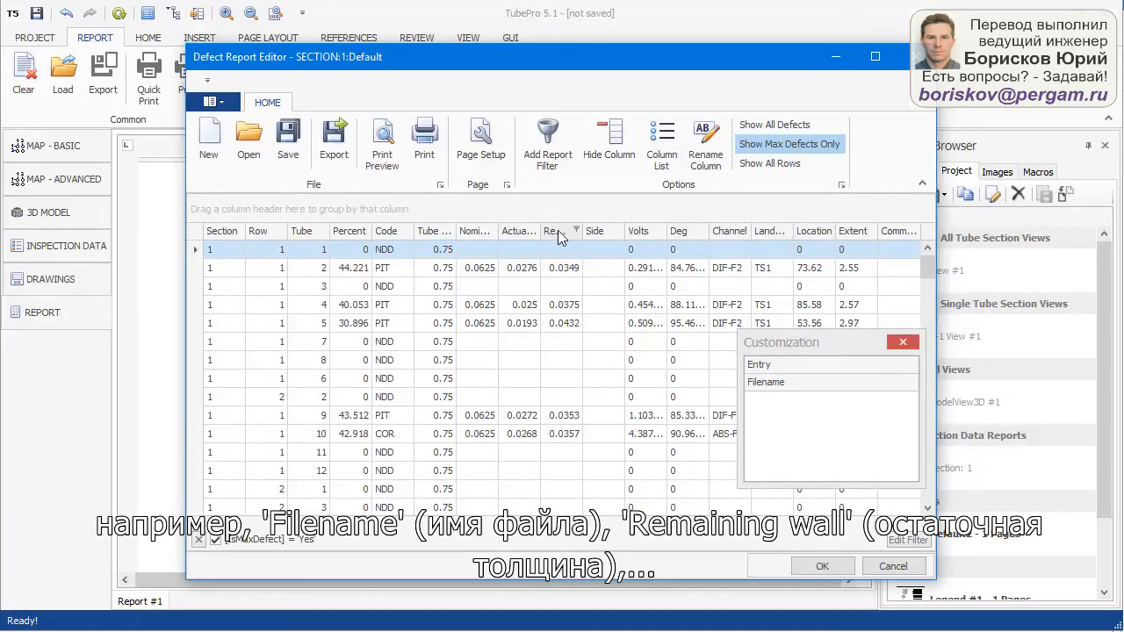
drag(558, 230, 791, 412)
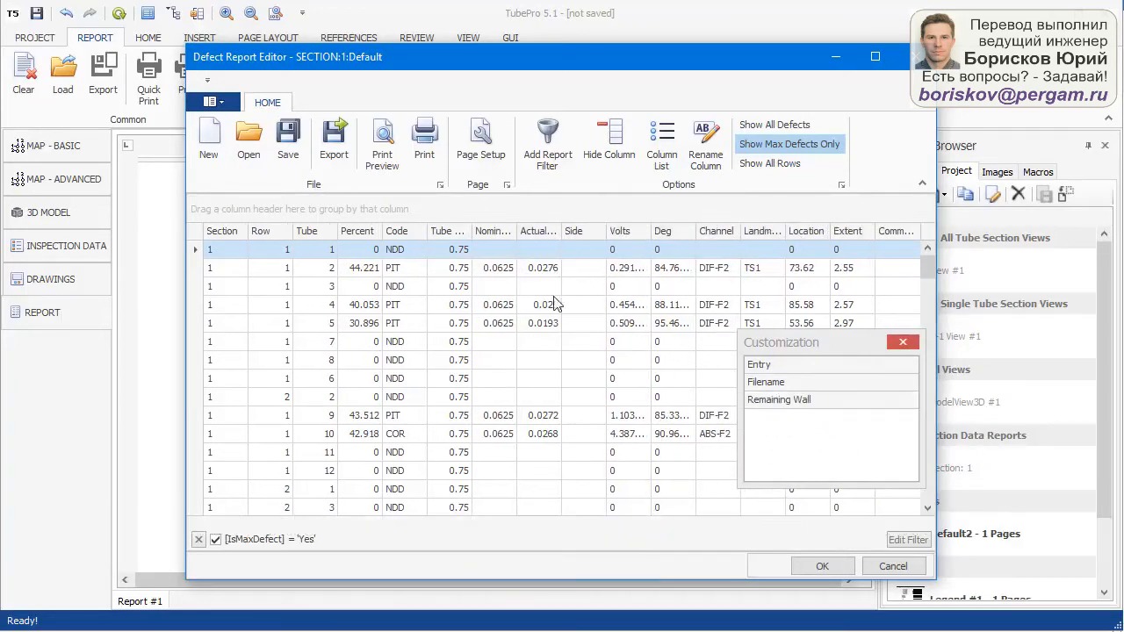
drag(508, 231, 816, 433)
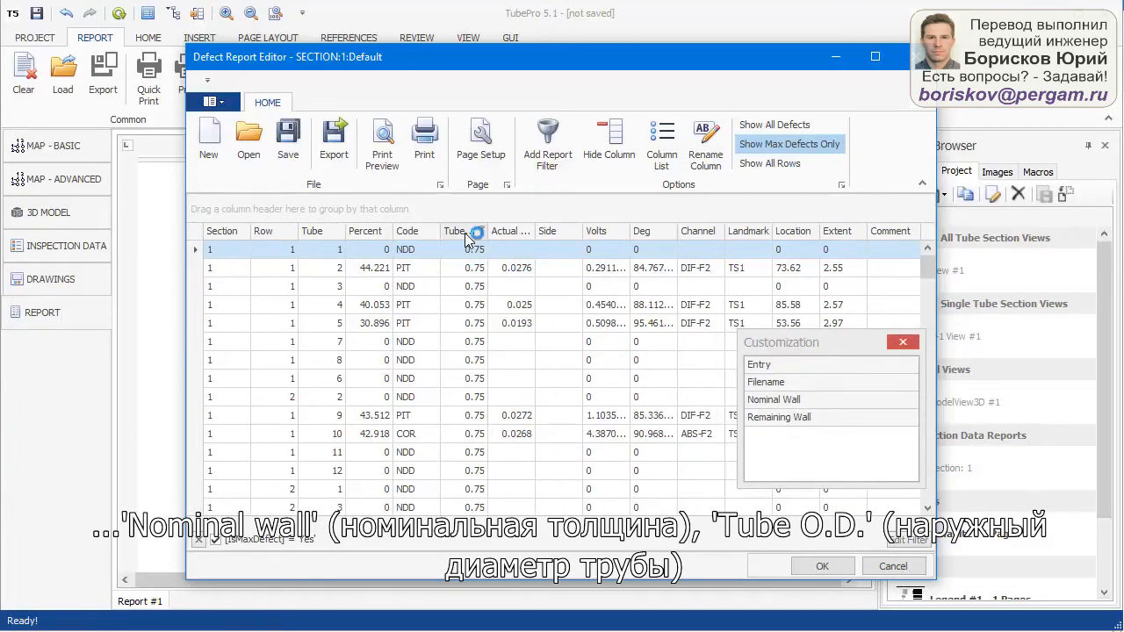
drag(466, 238, 794, 443)
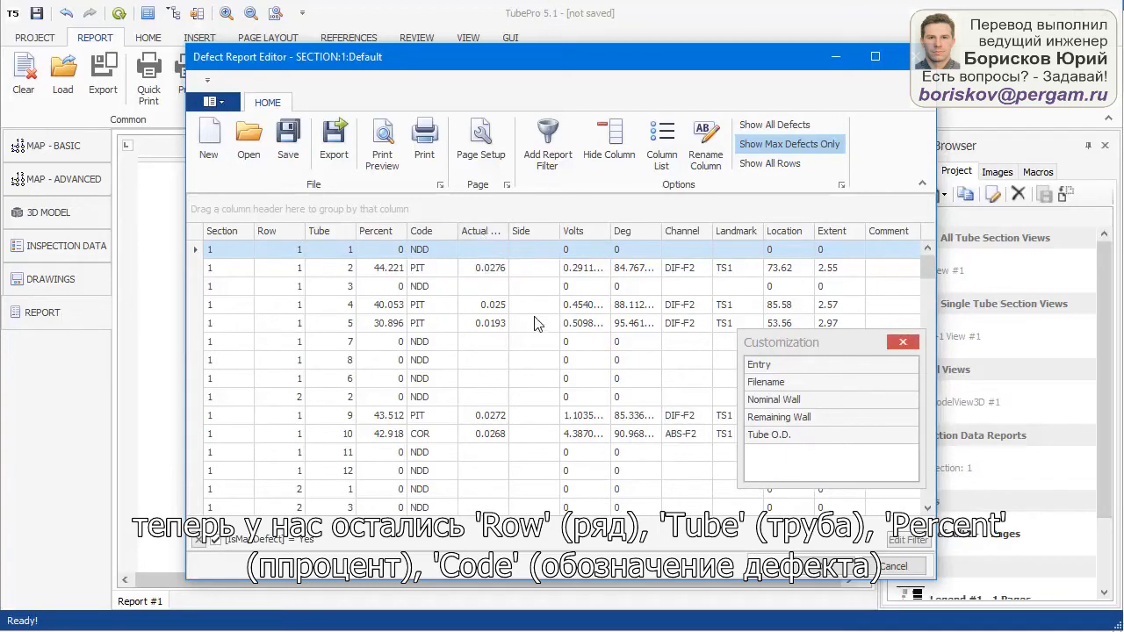
drag(480, 230, 807, 461)
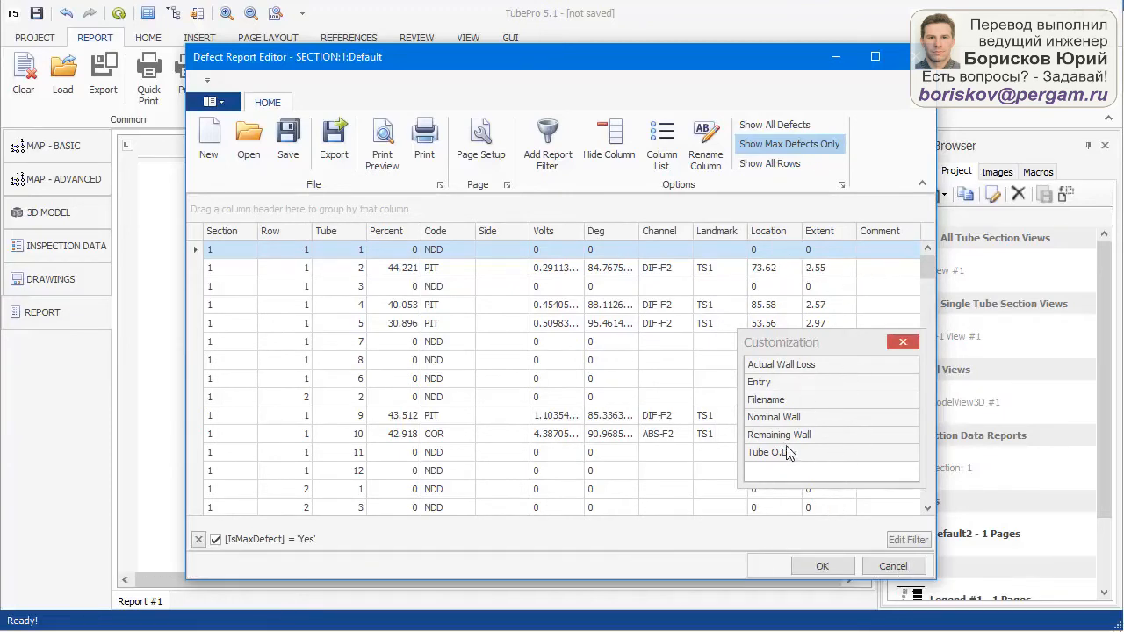
click(822, 567)
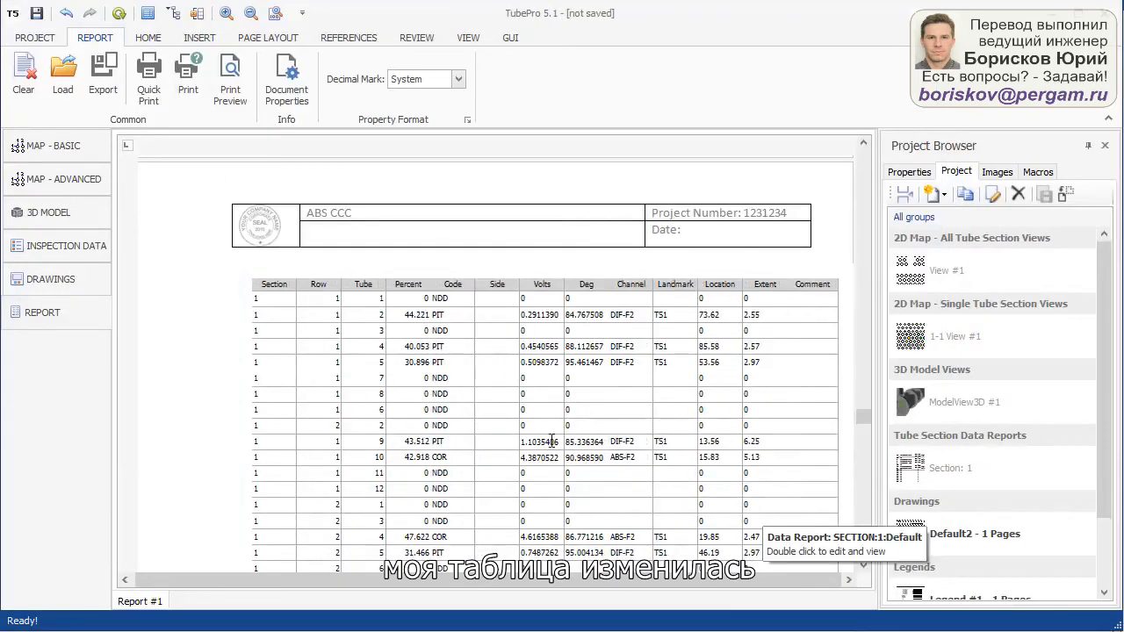
Shrink the data table on its first page so it fits the width of the page header.
click(551, 442)
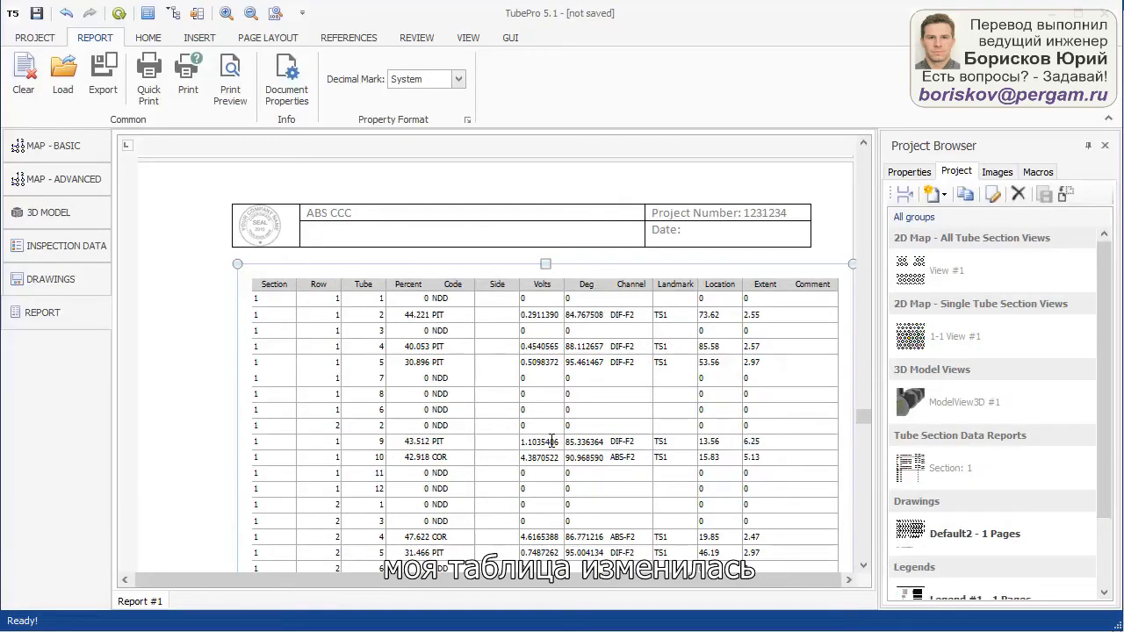
scroll(551, 442, down, 2)
drag(850, 181, 760, 228)
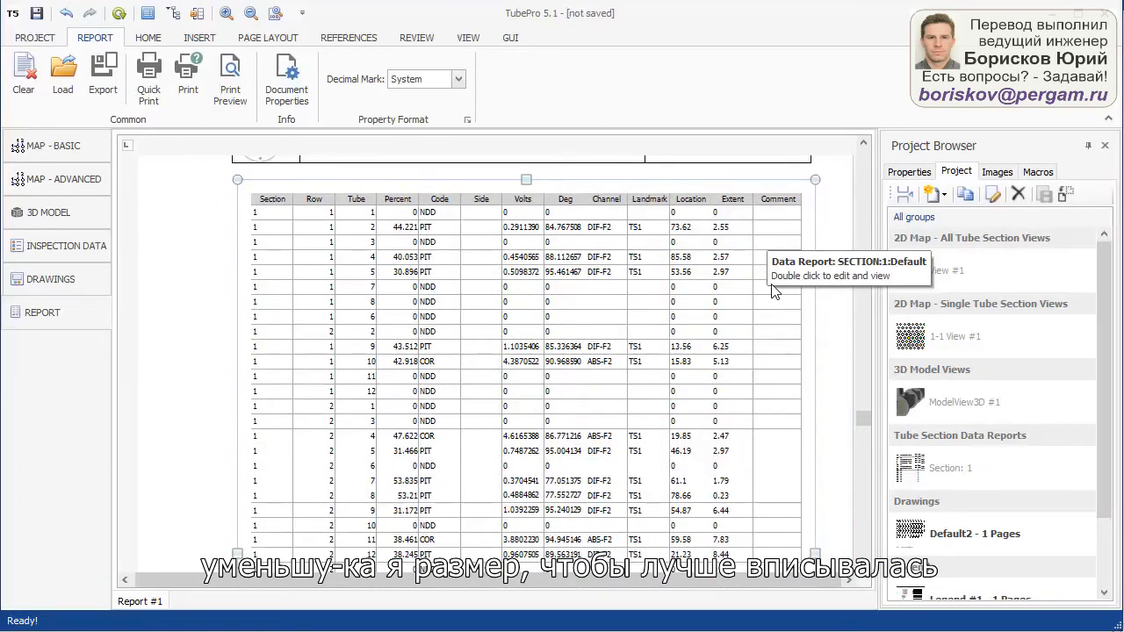
Look through the remaining pages of the inspection data table and return to the report's title page.
scroll(822, 303, down, 5)
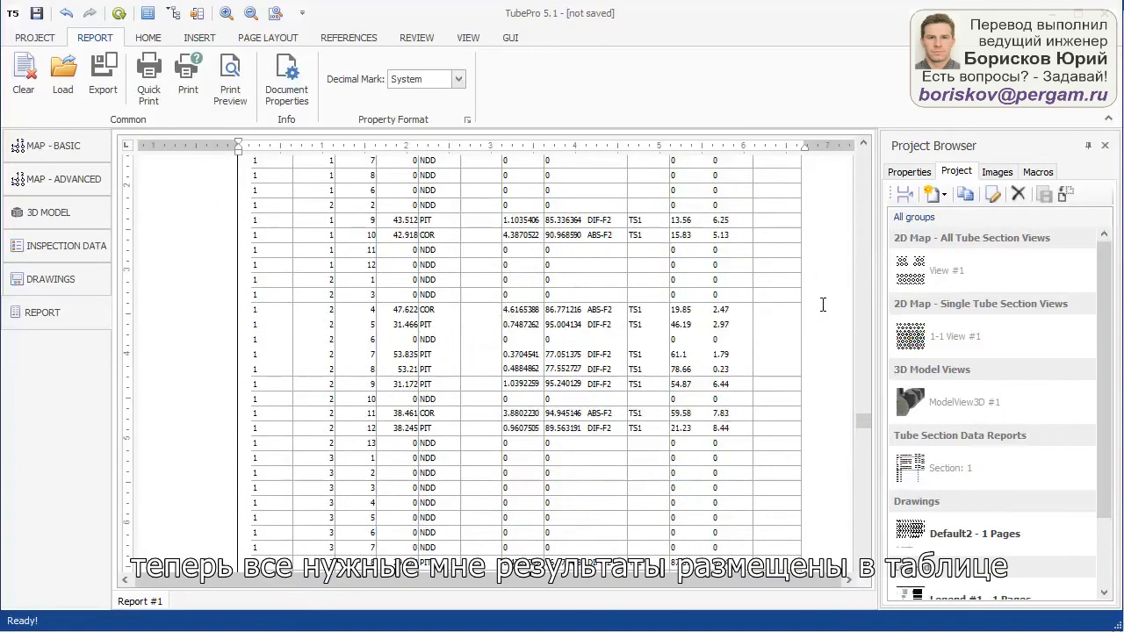
scroll(821, 309, down, 10)
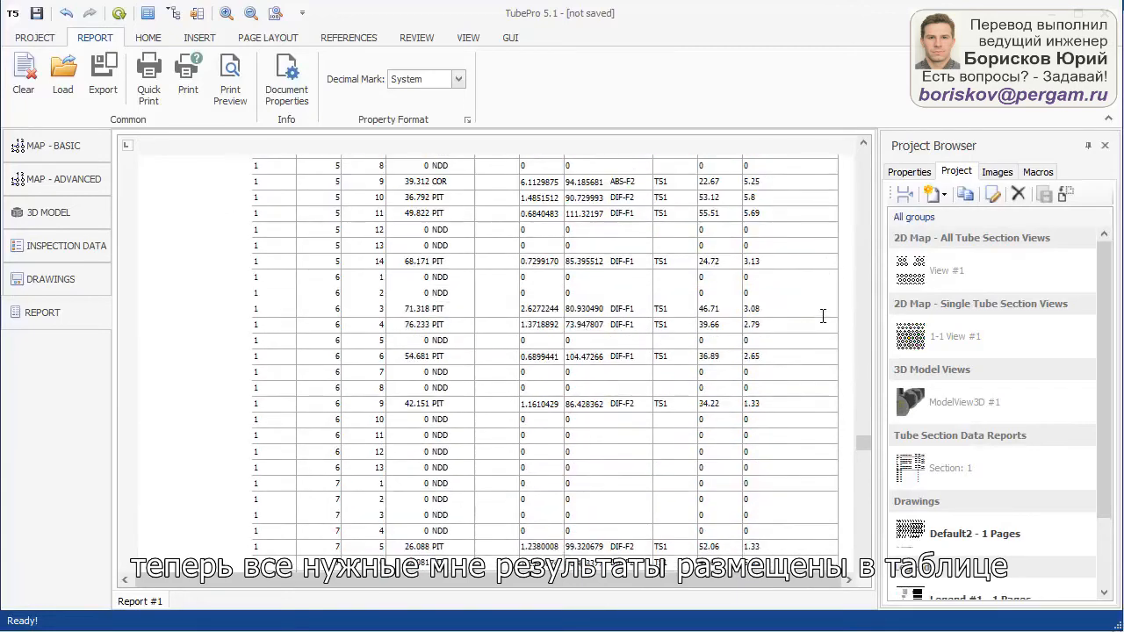
scroll(823, 328, down, 10)
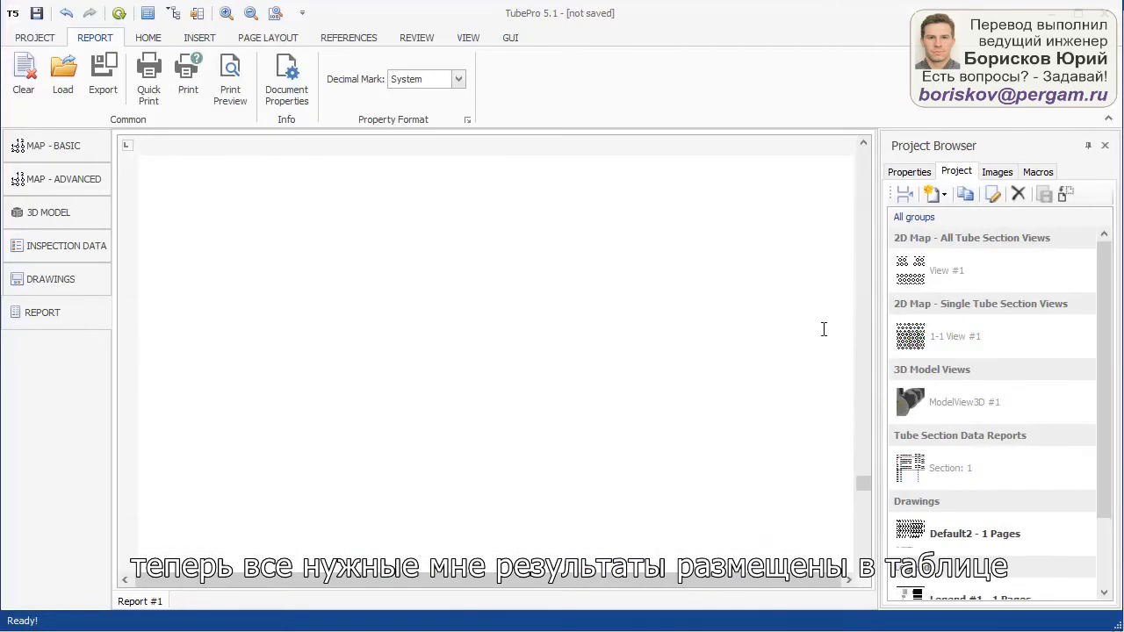
scroll(821, 330, up, 10)
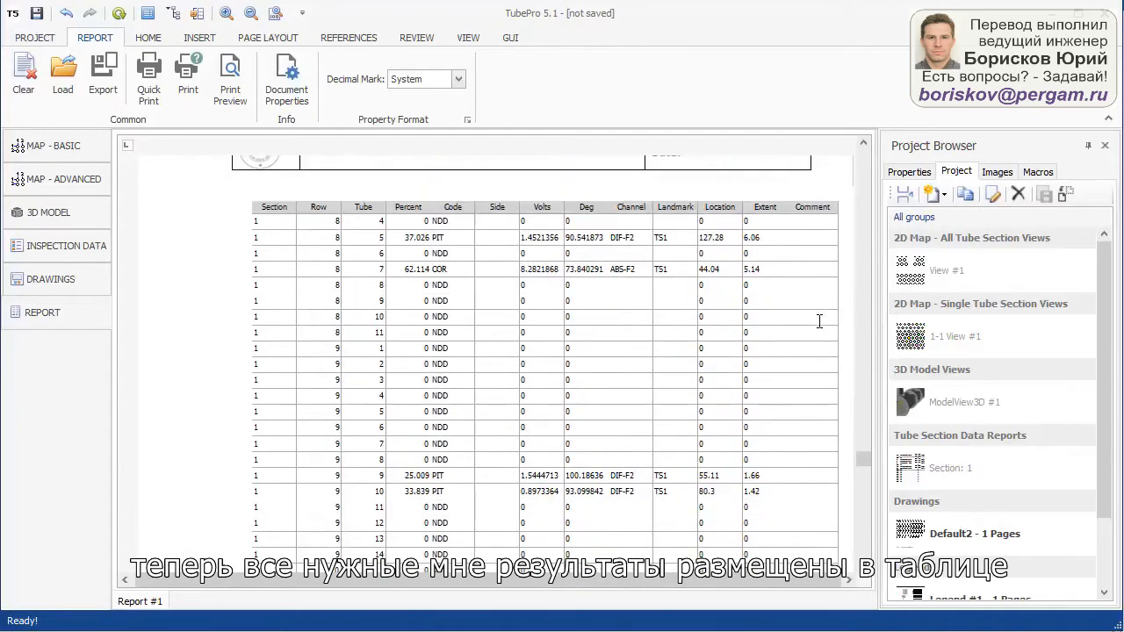
scroll(824, 324, up, 5)
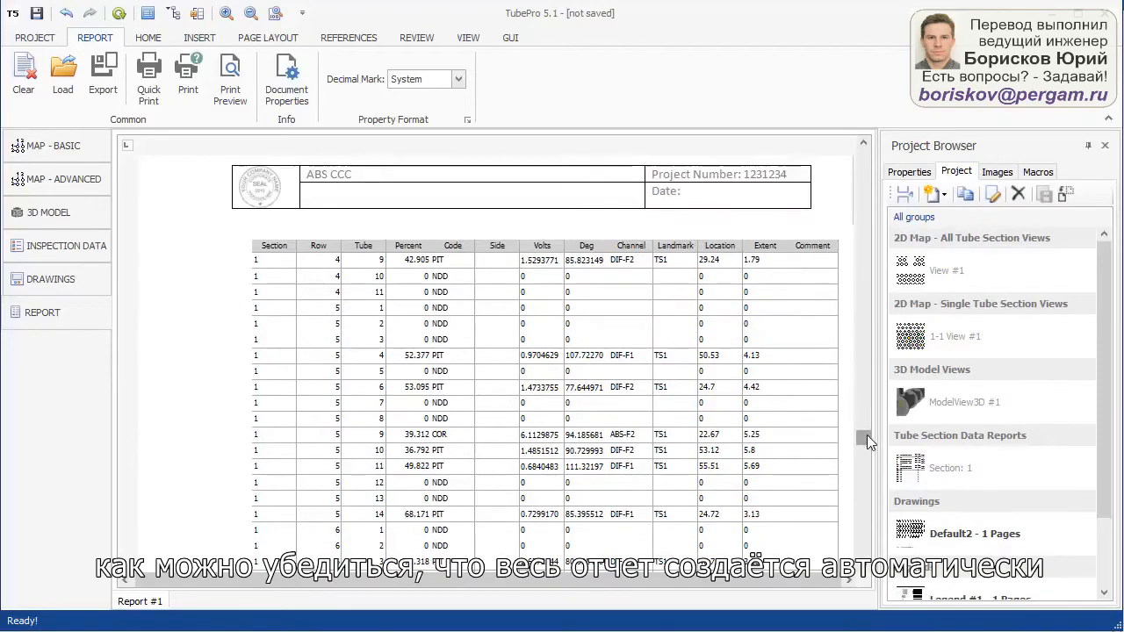
drag(866, 435, 875, 155)
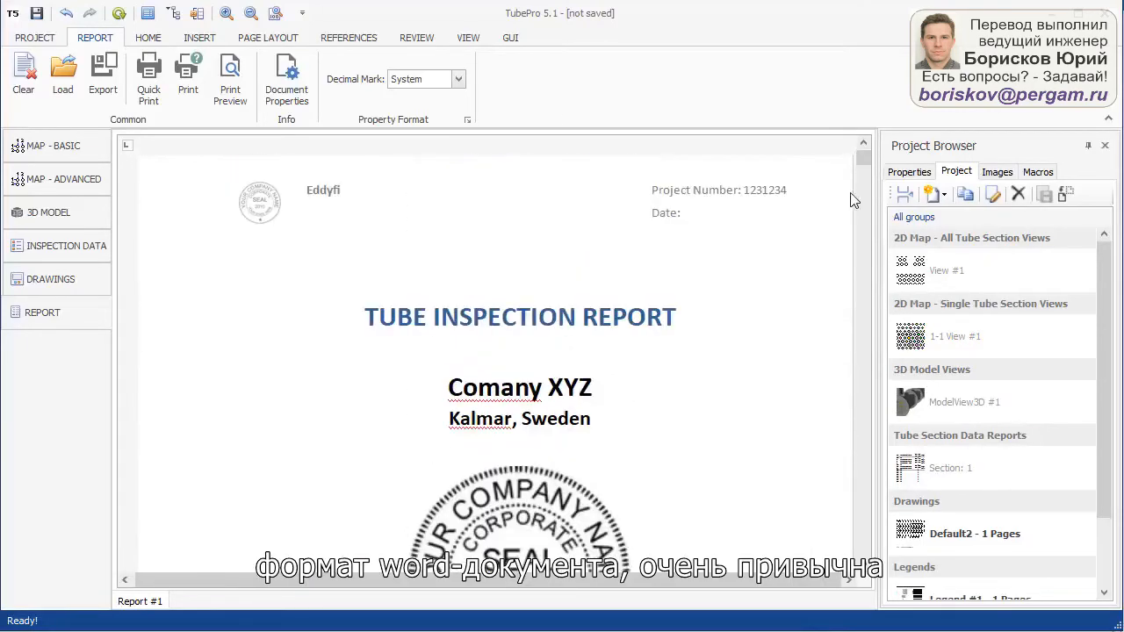
Review the report editor's text formatting, insertion, page layout and reference tools.
click(694, 396)
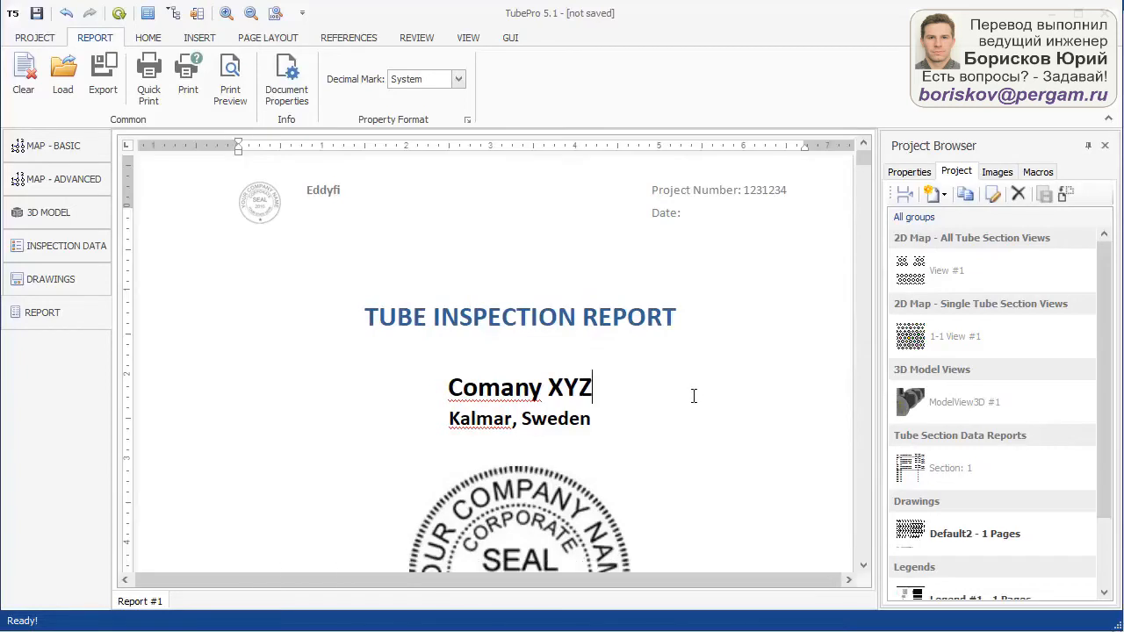
click(149, 37)
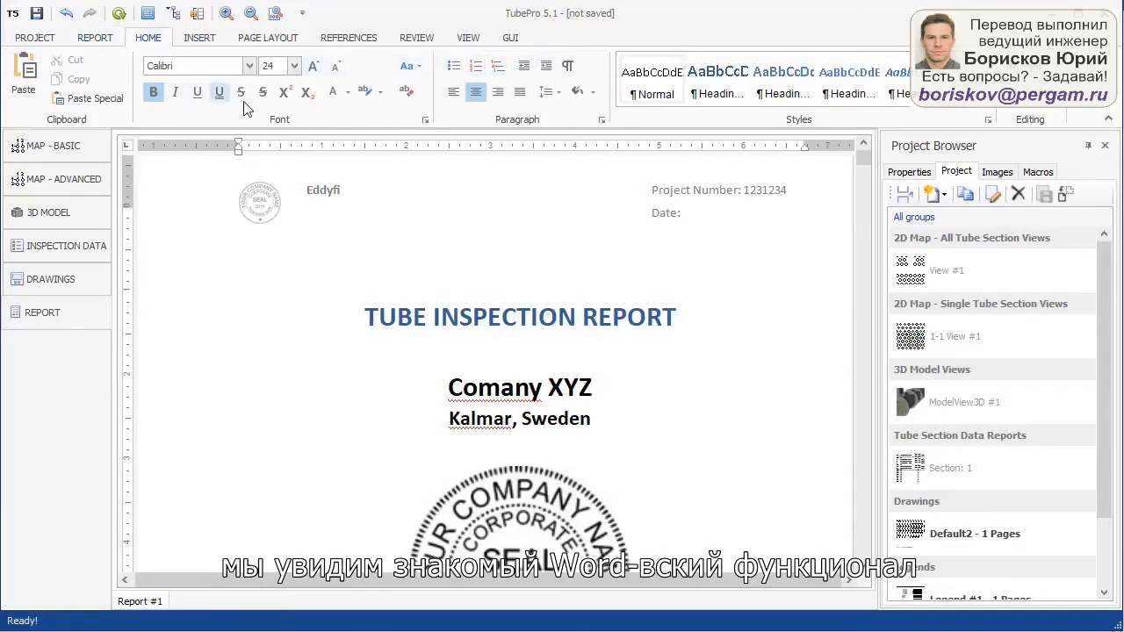
click(199, 38)
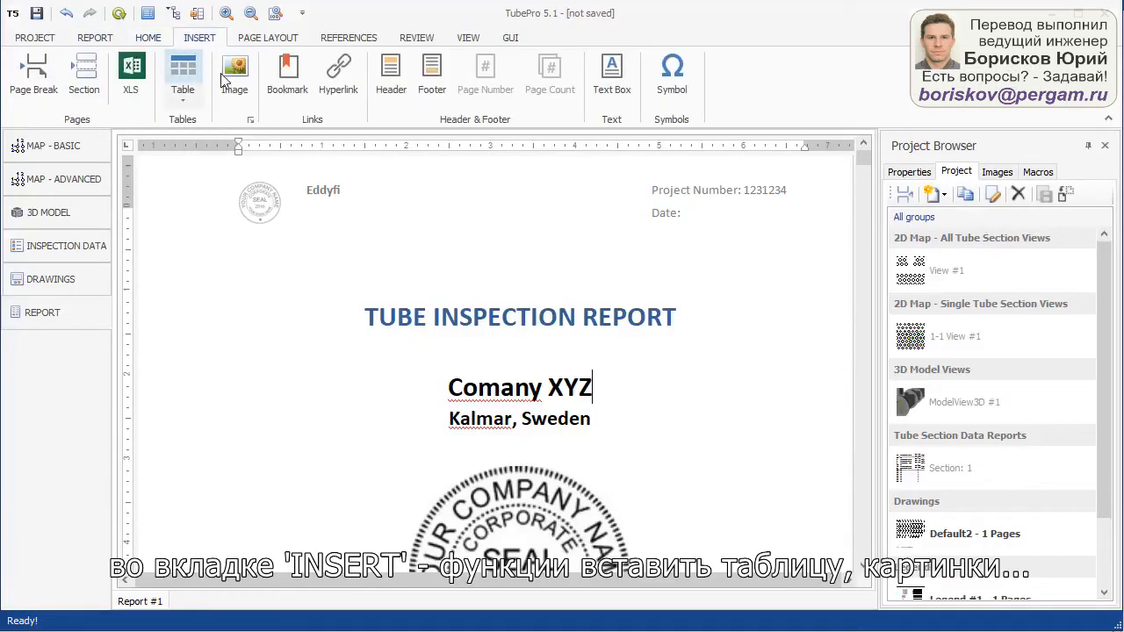
click(274, 42)
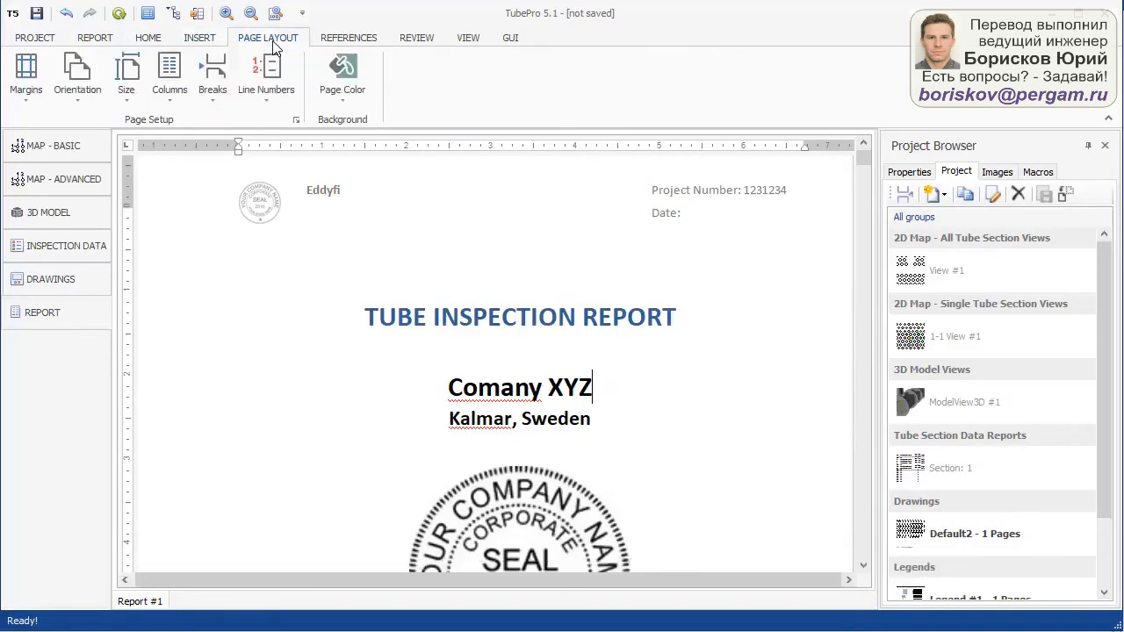
click(356, 42)
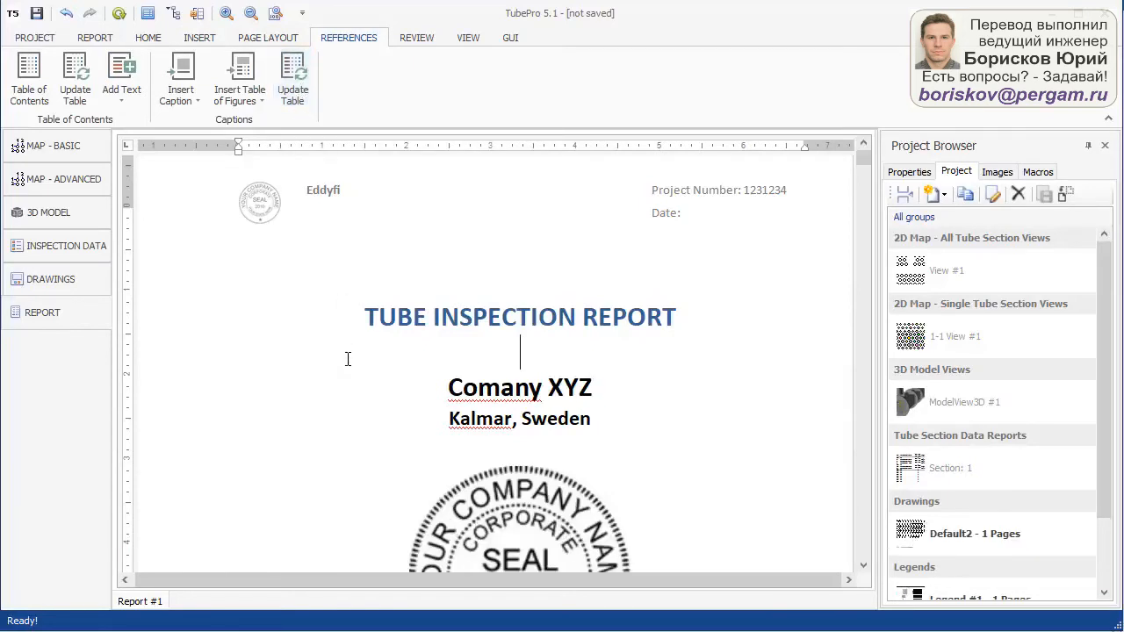
click(434, 356)
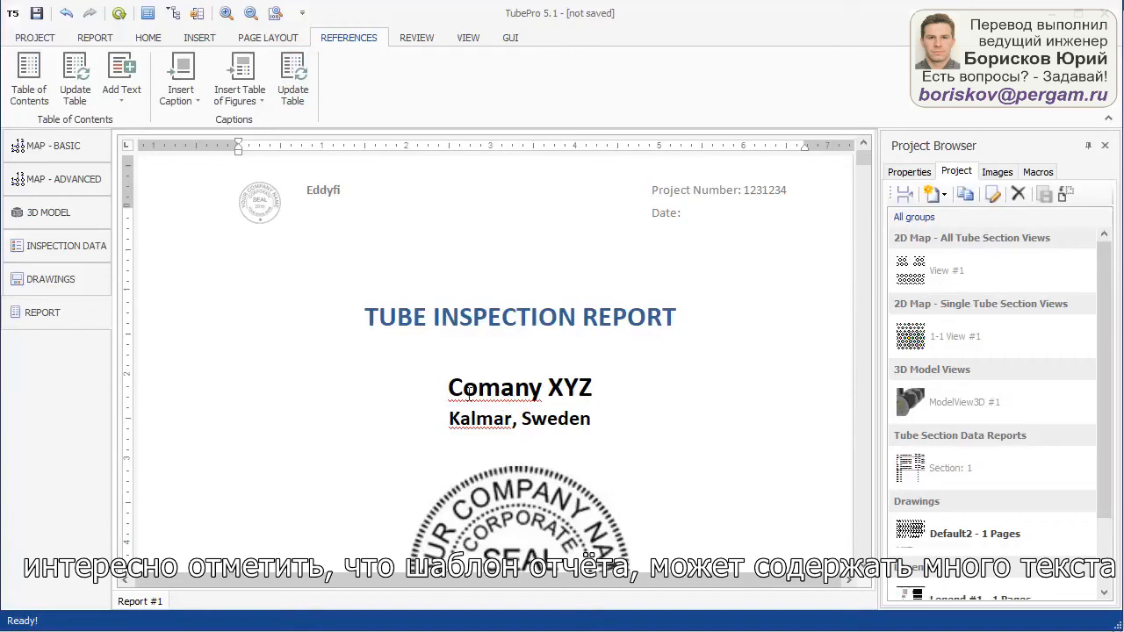
Correct the client name in the project properties to Company XYZ.
click(909, 172)
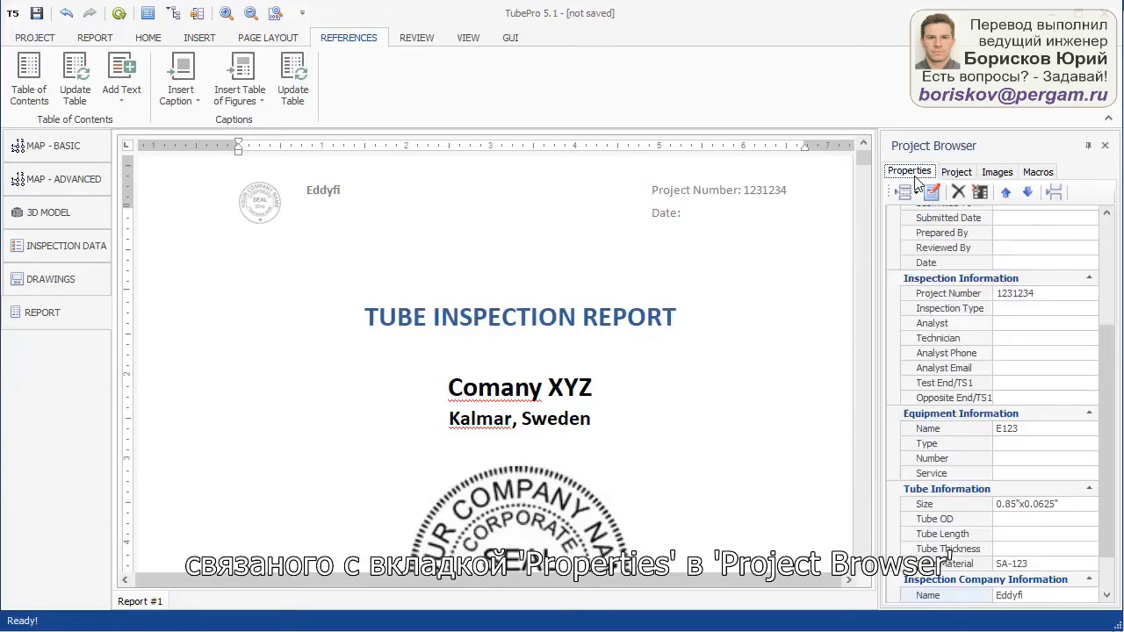
click(1108, 317)
click(1105, 474)
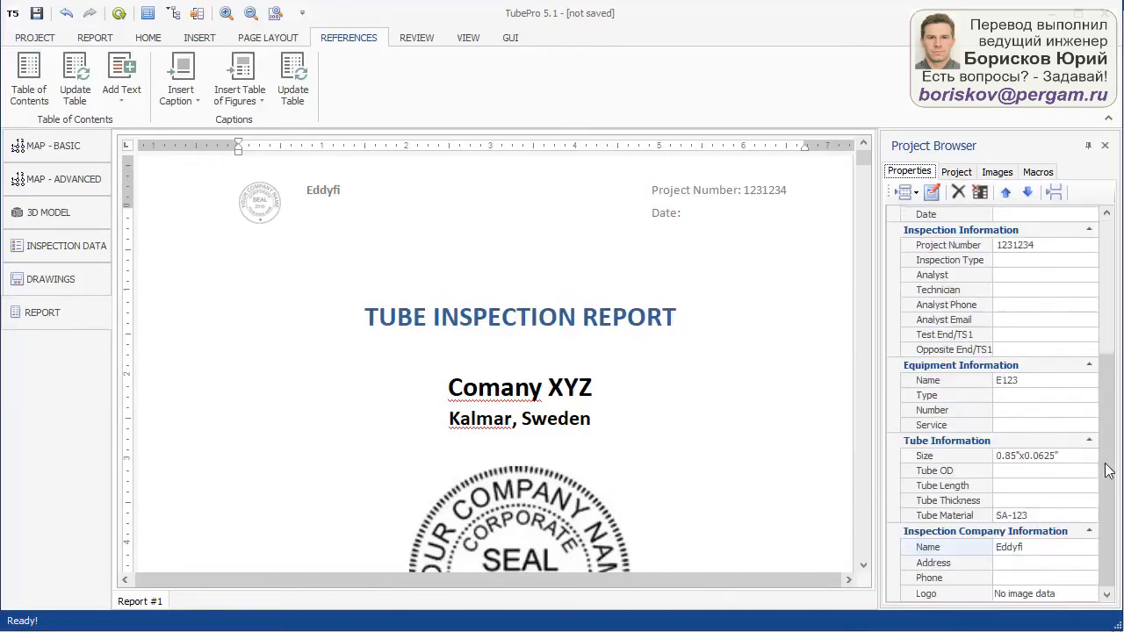
click(1107, 216)
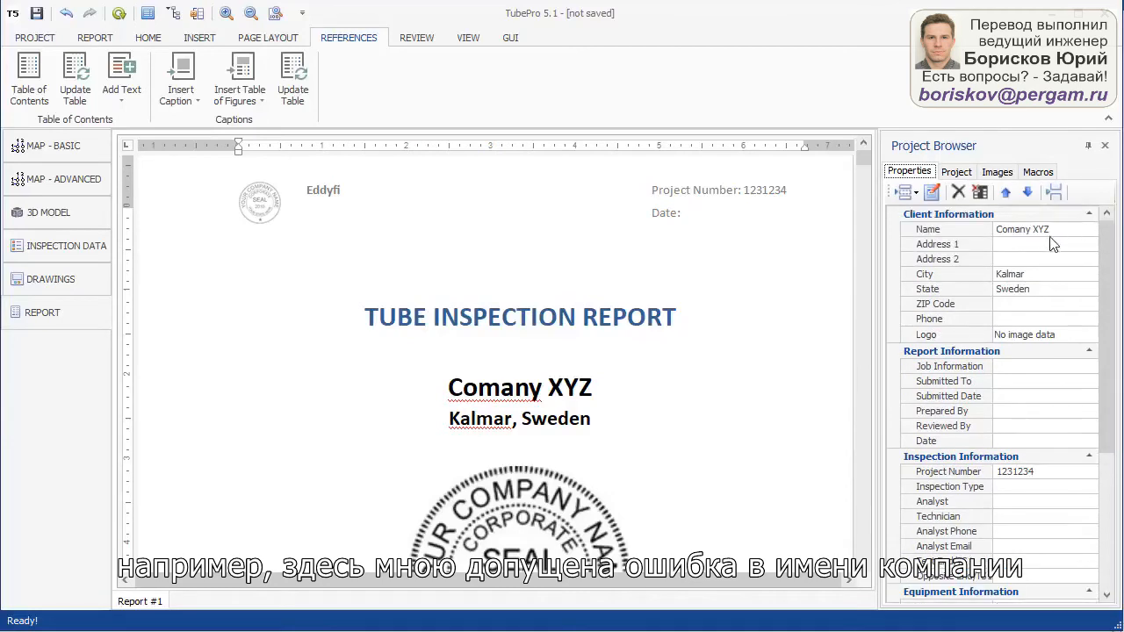
click(1021, 230)
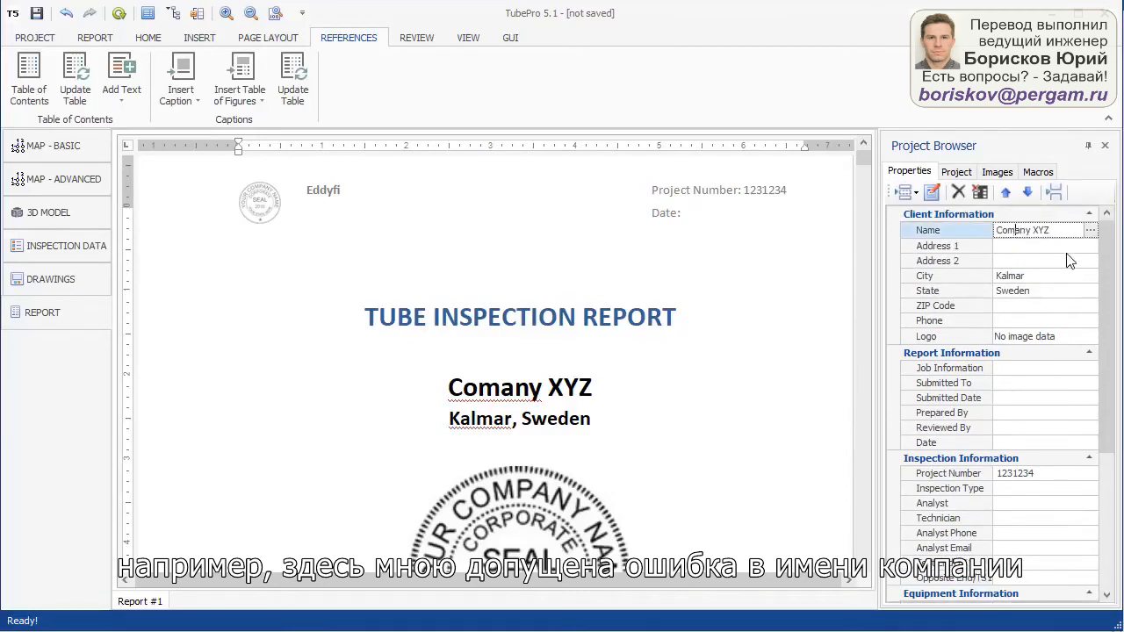
text(p)
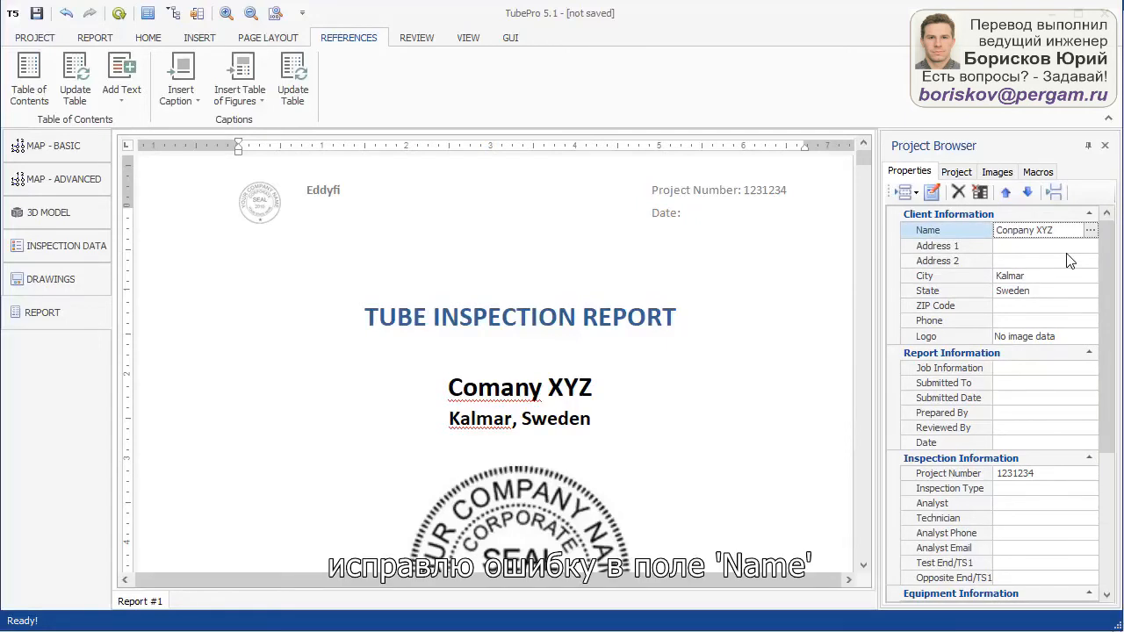
key(BackSpace)
key(BackSpace)
text(mp)
key(End)
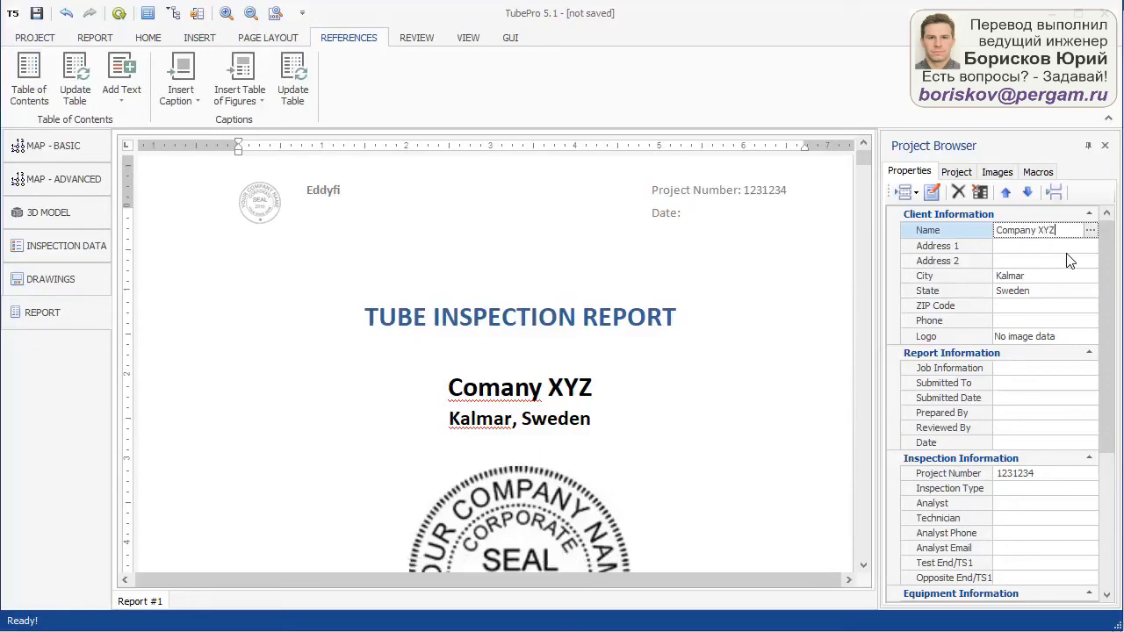
key(Return)
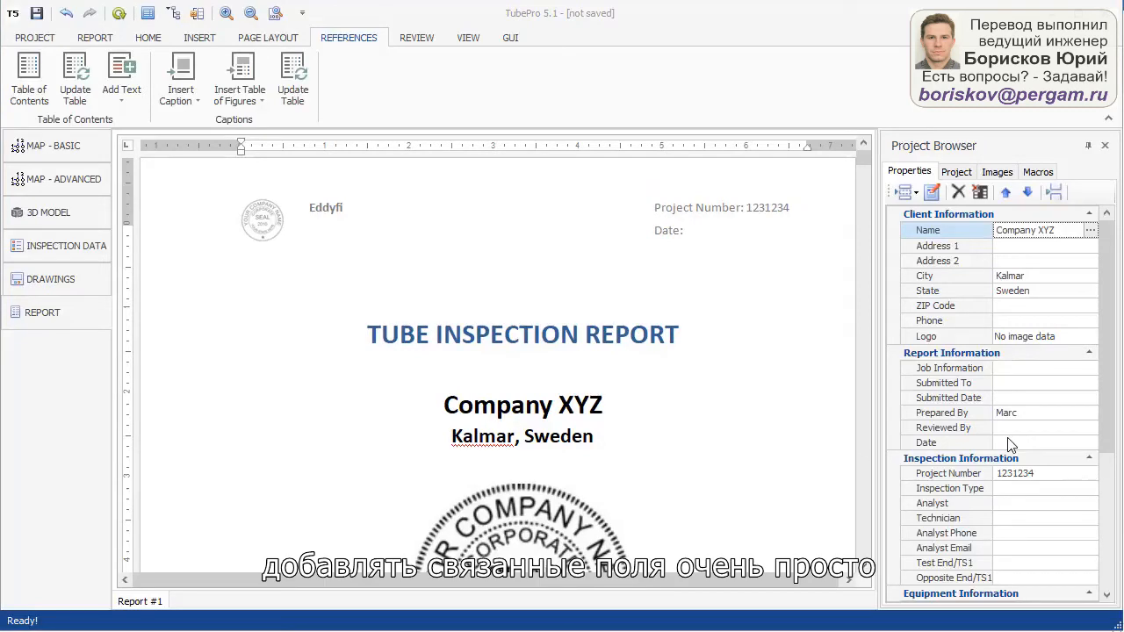
Enter the client's street address in Address 1 and place it as a linked field on a new line above the city on the title page.
click(450, 436)
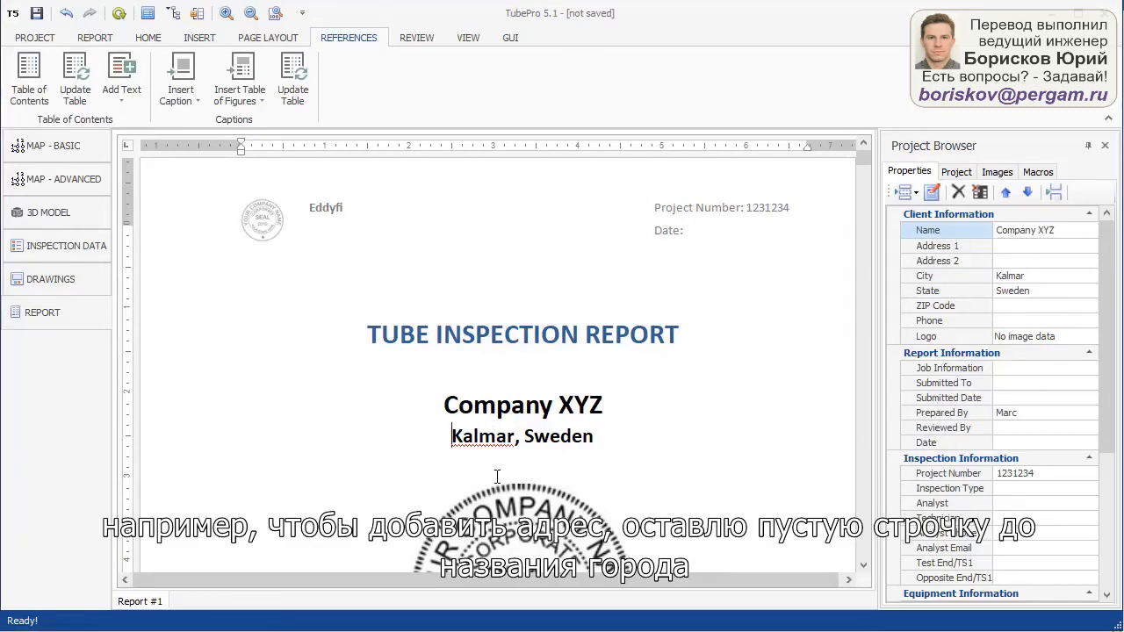
key(Return)
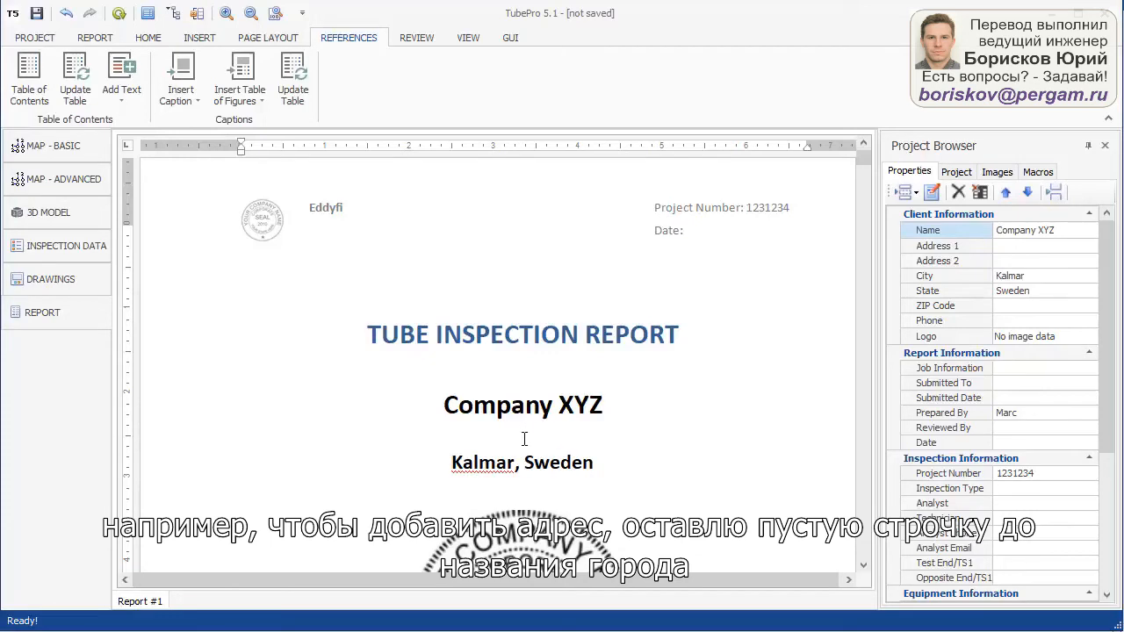
click(1016, 247)
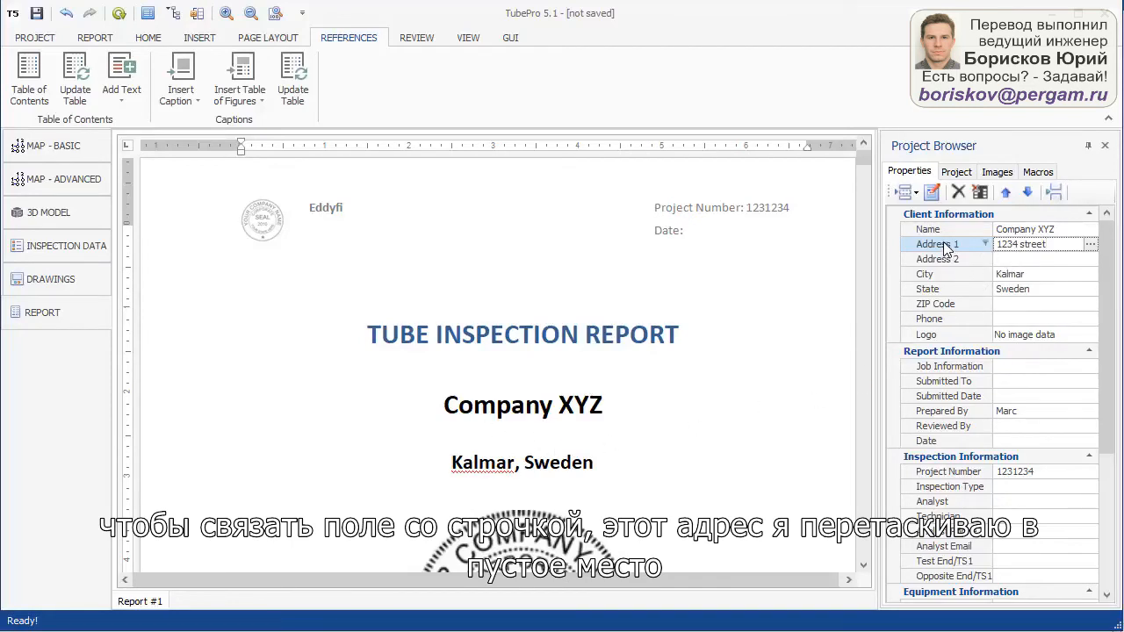
drag(945, 248, 525, 446)
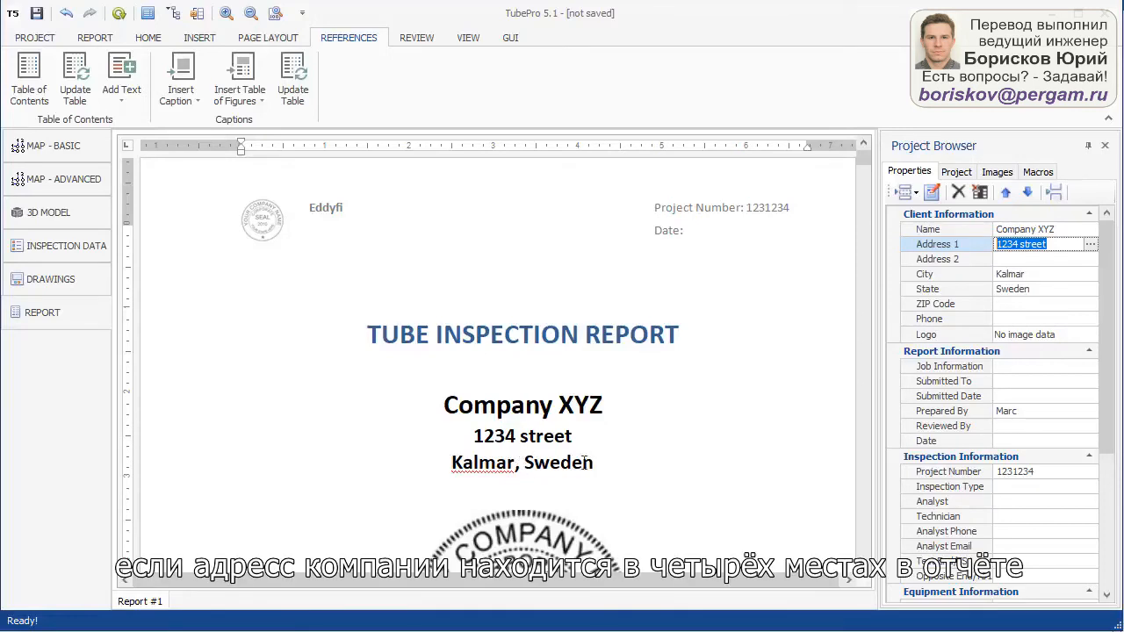
Replace the word street with avenue in the client's Address 1 property.
click(1047, 245)
double_click(1032, 247)
text(avenue)
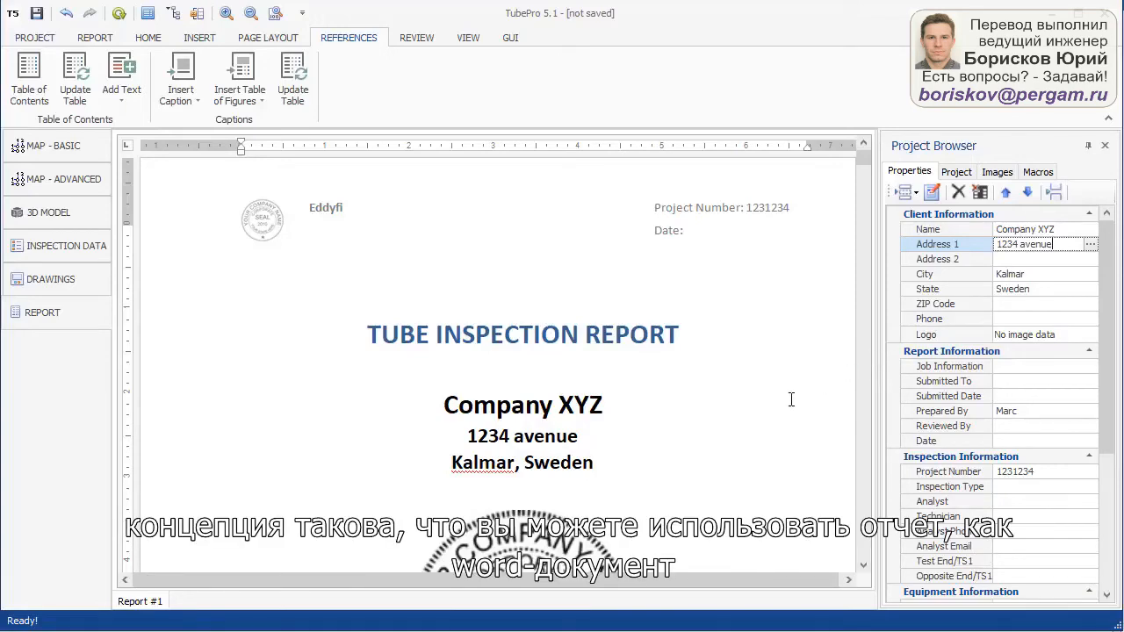
Insert the 3D model view ModelView3D #1 on the blank report page that follows the tube map drawing.
scroll(706, 438, down, 8)
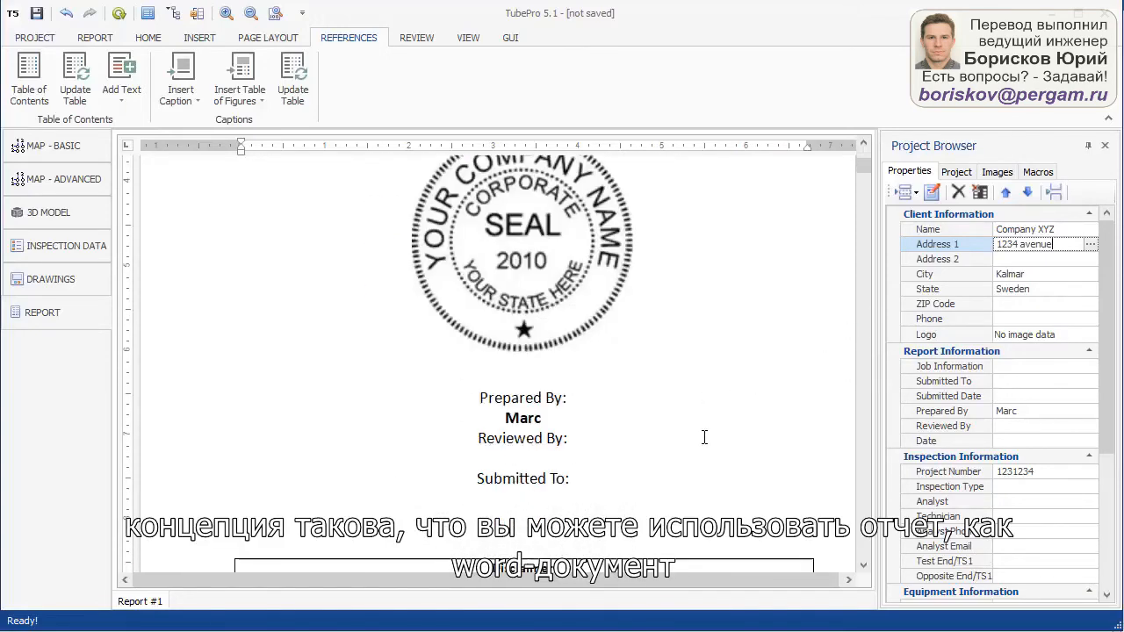
scroll(704, 437, down, 10)
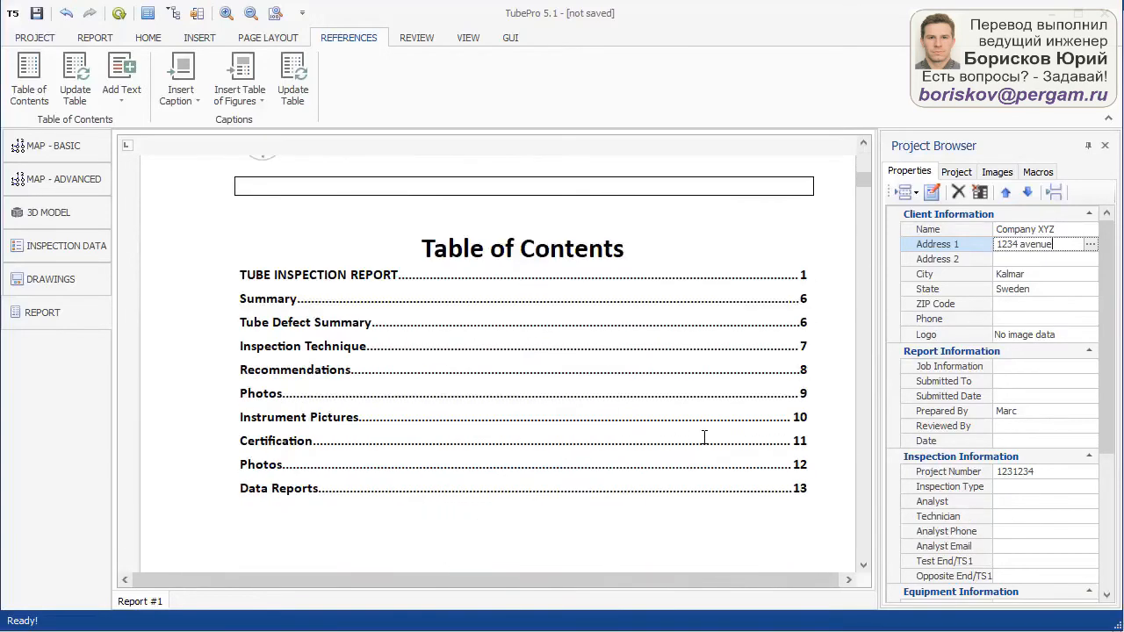
scroll(704, 437, down, 10)
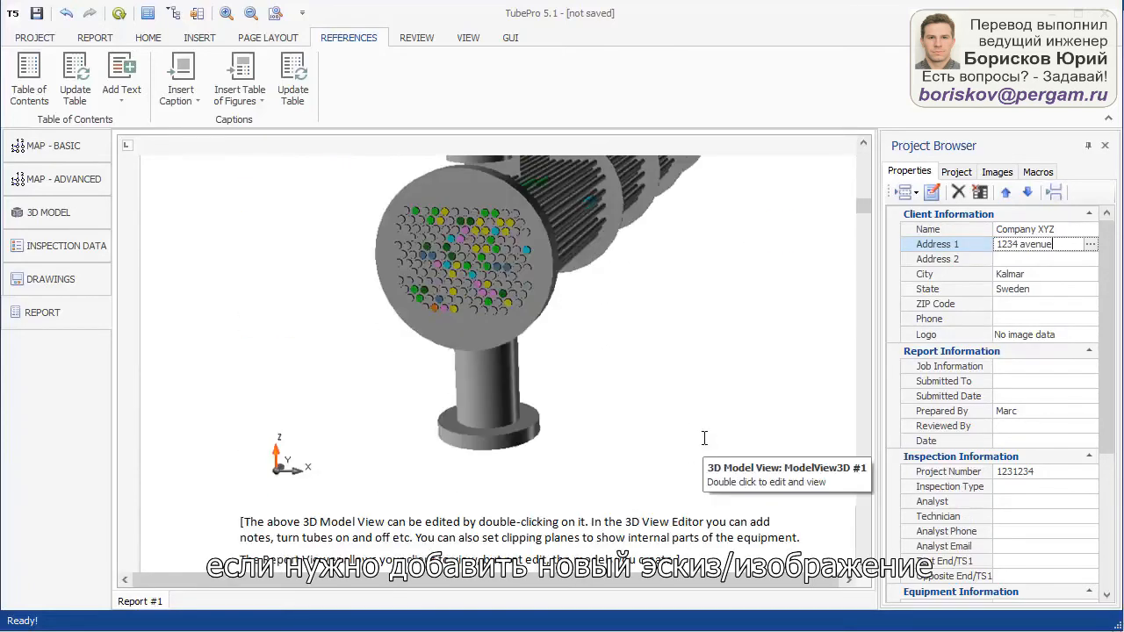
scroll(704, 439, down, 10)
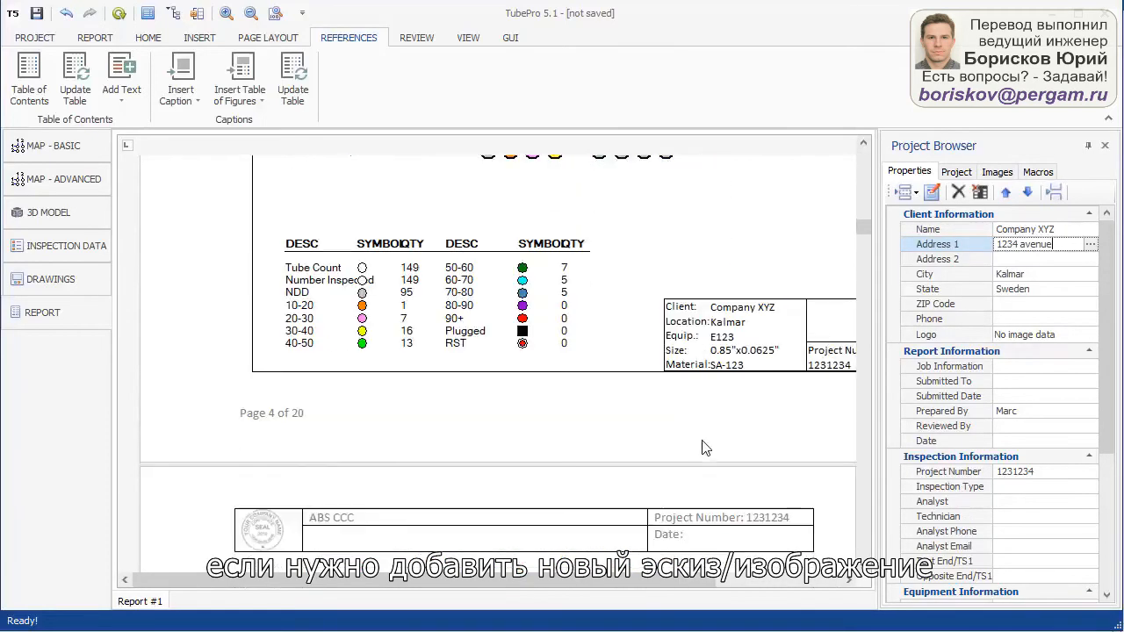
scroll(704, 448, down, 2)
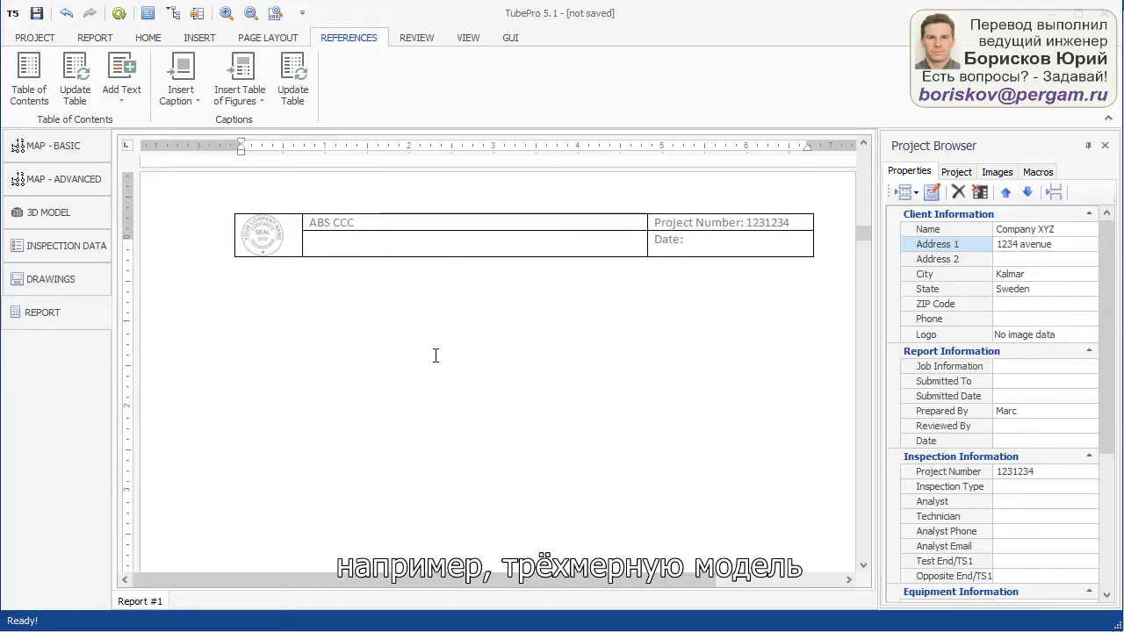
click(963, 171)
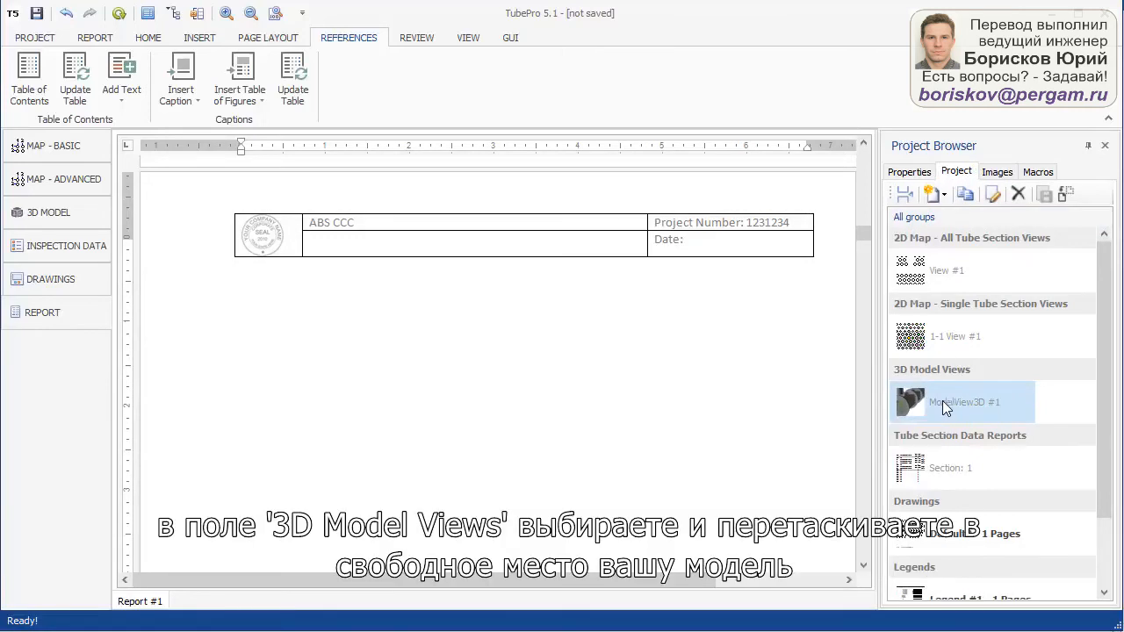
drag(942, 401, 249, 293)
scroll(439, 415, down, 4)
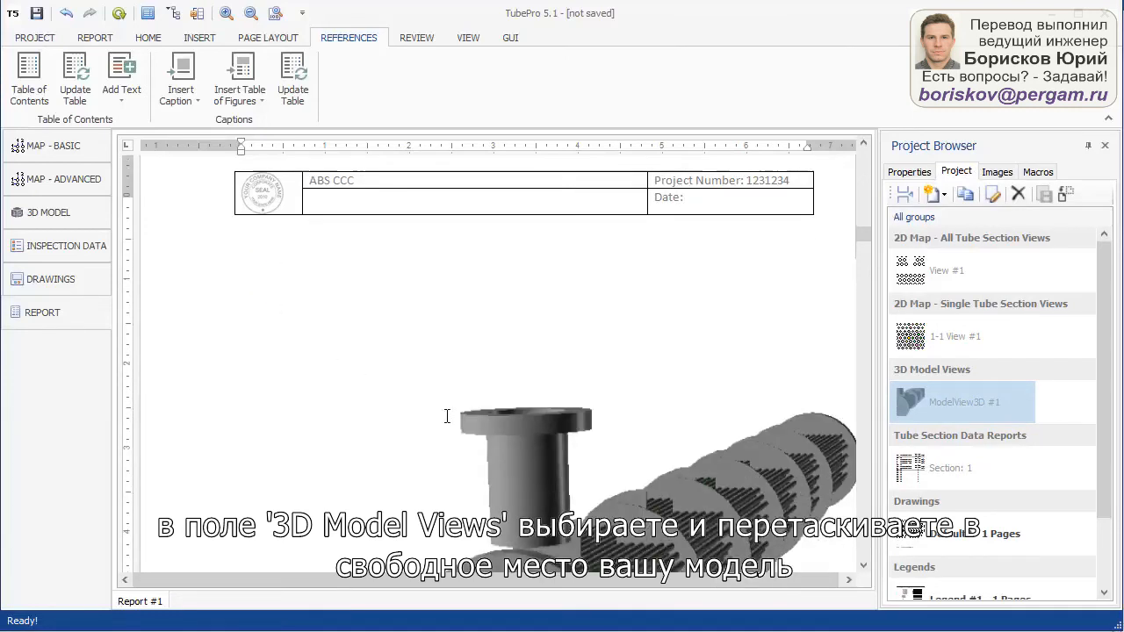
Open the inserted 3D model view for editing and hide the tubes of Section 1 so that only the defects show.
click(577, 407)
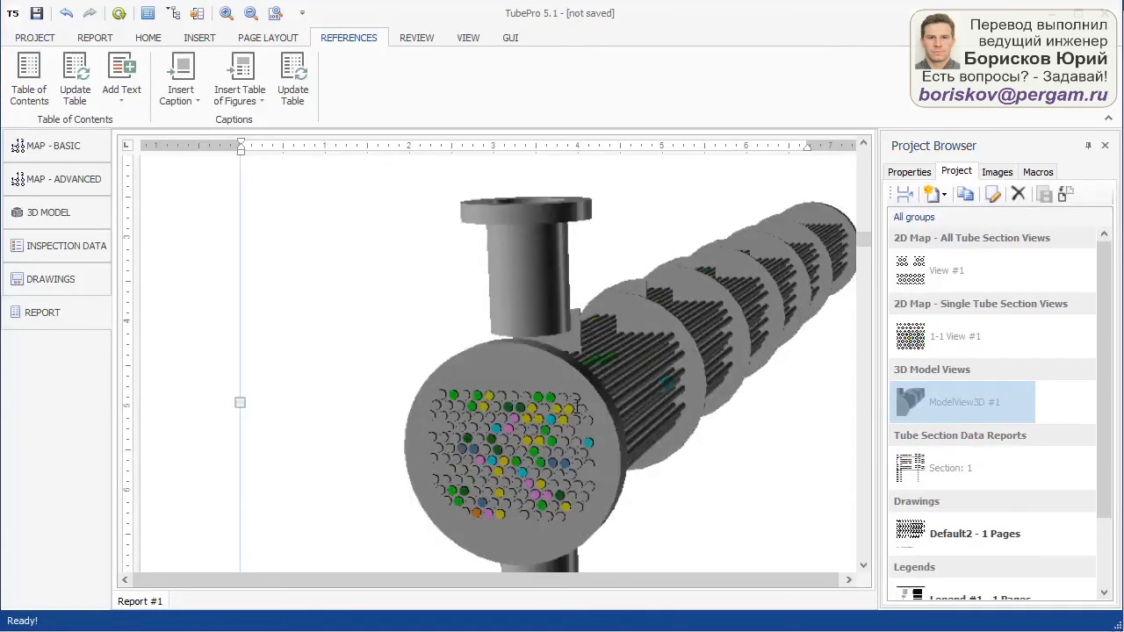
double_click(577, 372)
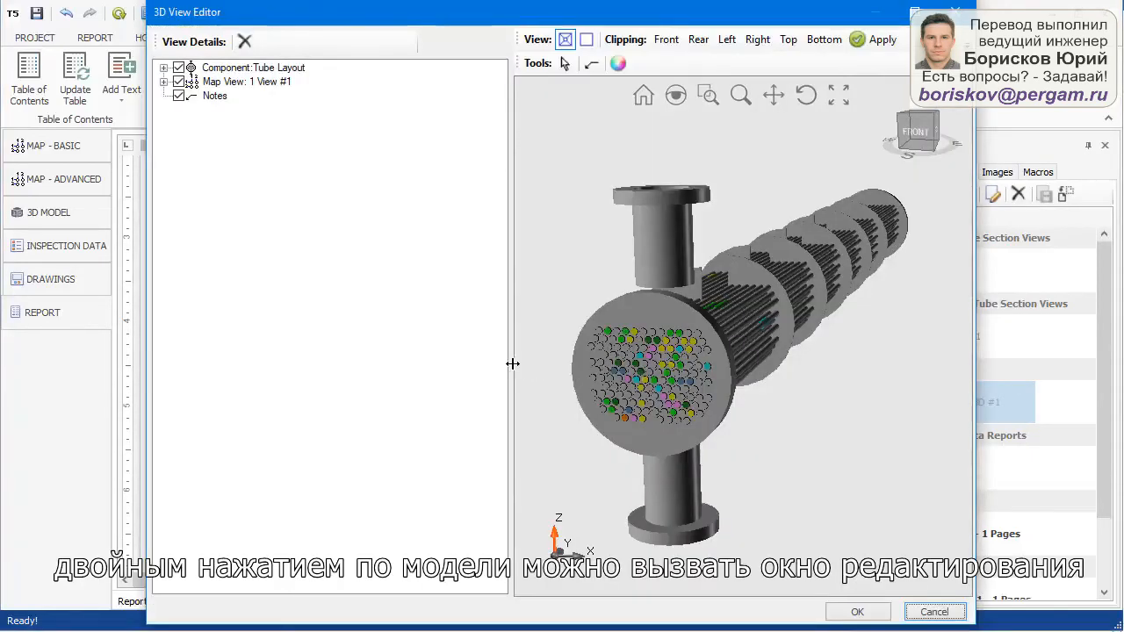
drag(512, 363, 341, 354)
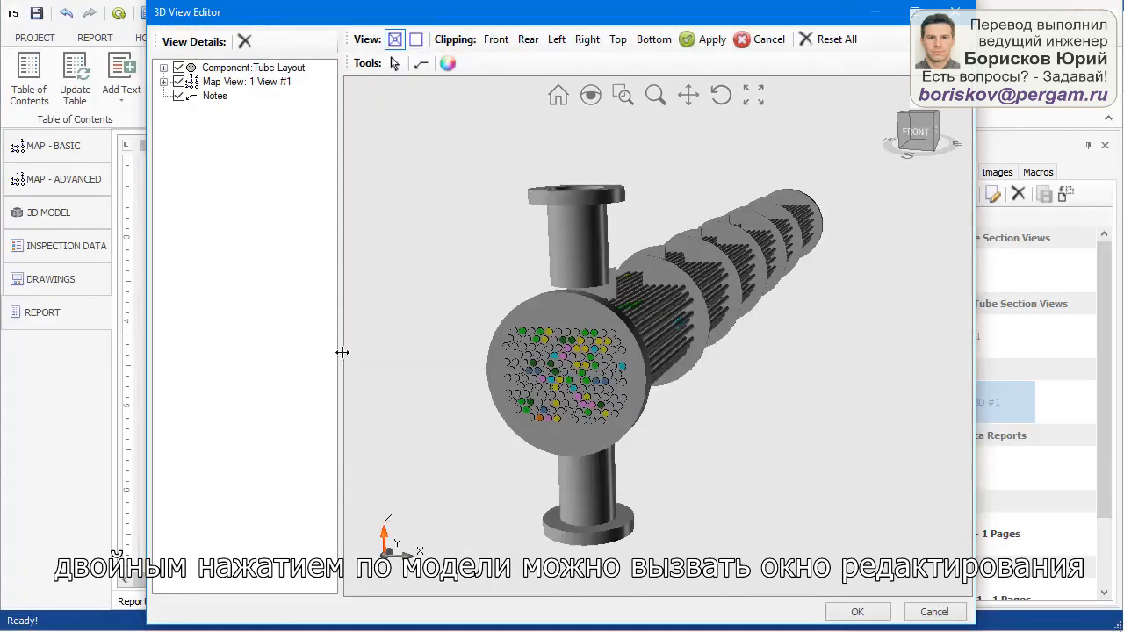
drag(589, 442, 523, 249)
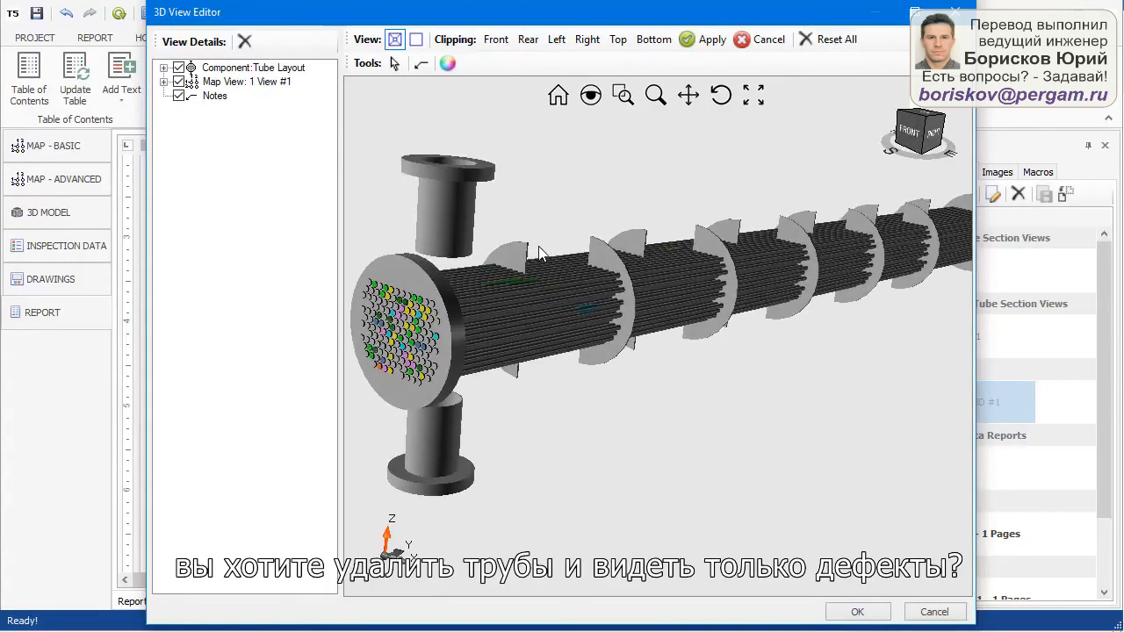
click(165, 82)
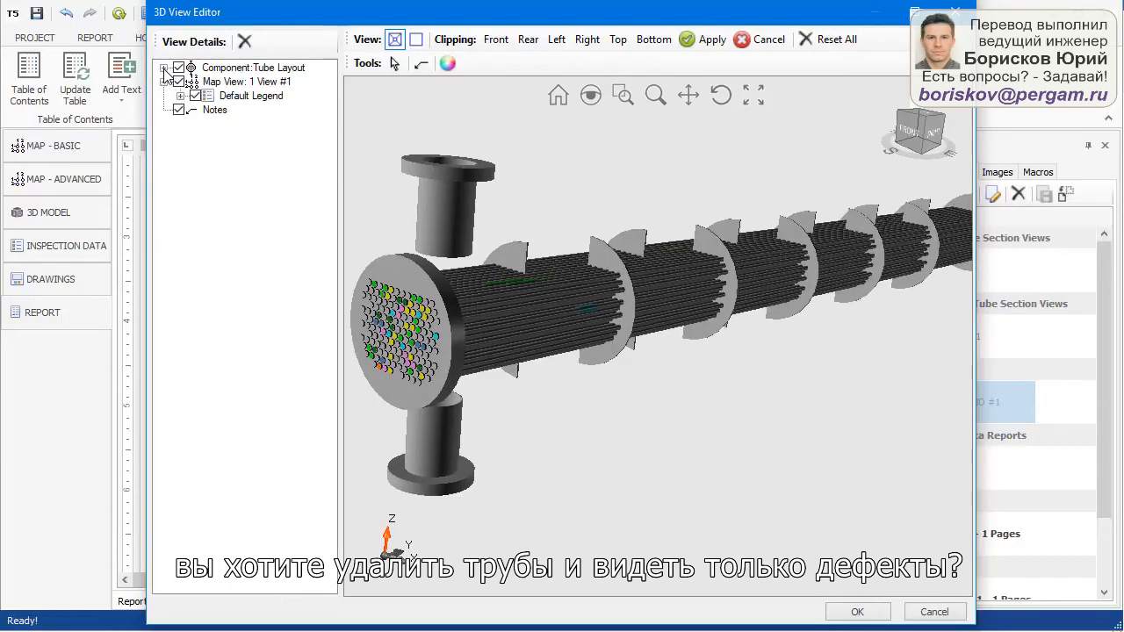
click(163, 68)
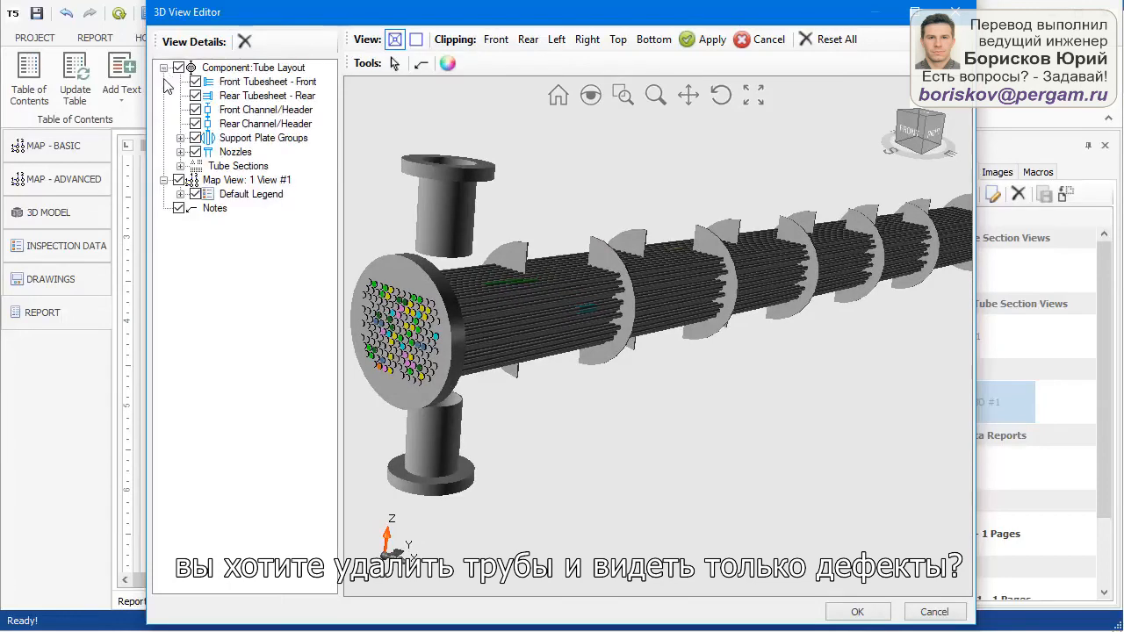
click(180, 166)
click(198, 181)
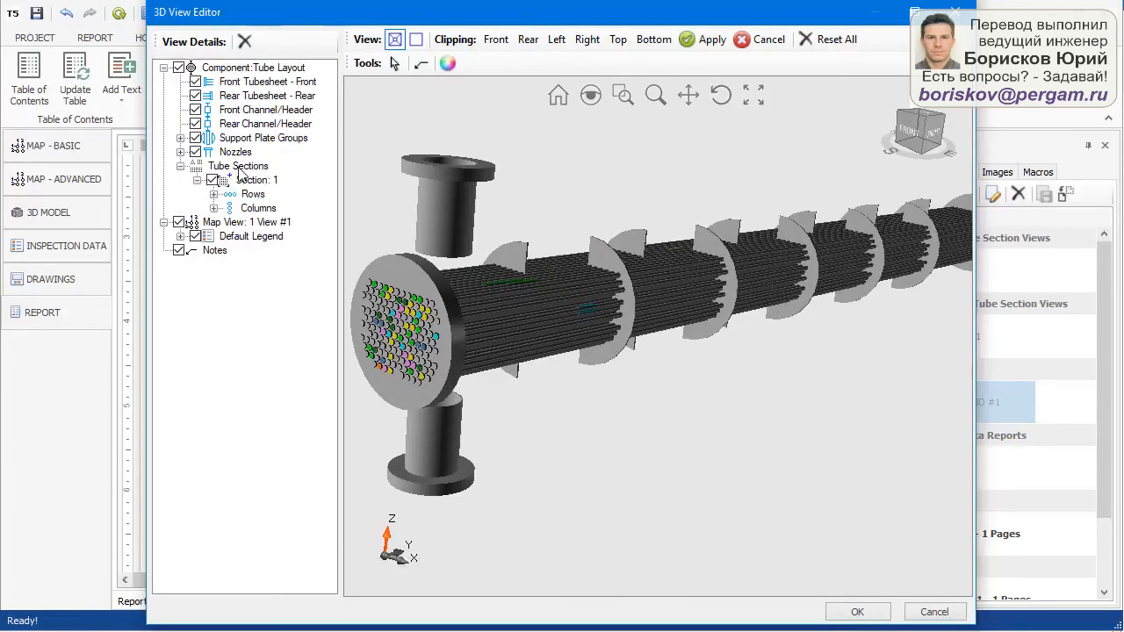
click(211, 180)
Examine where the defects lie along the heat exchanger from the left side and from angled views of the front end.
drag(565, 358, 695, 377)
click(905, 129)
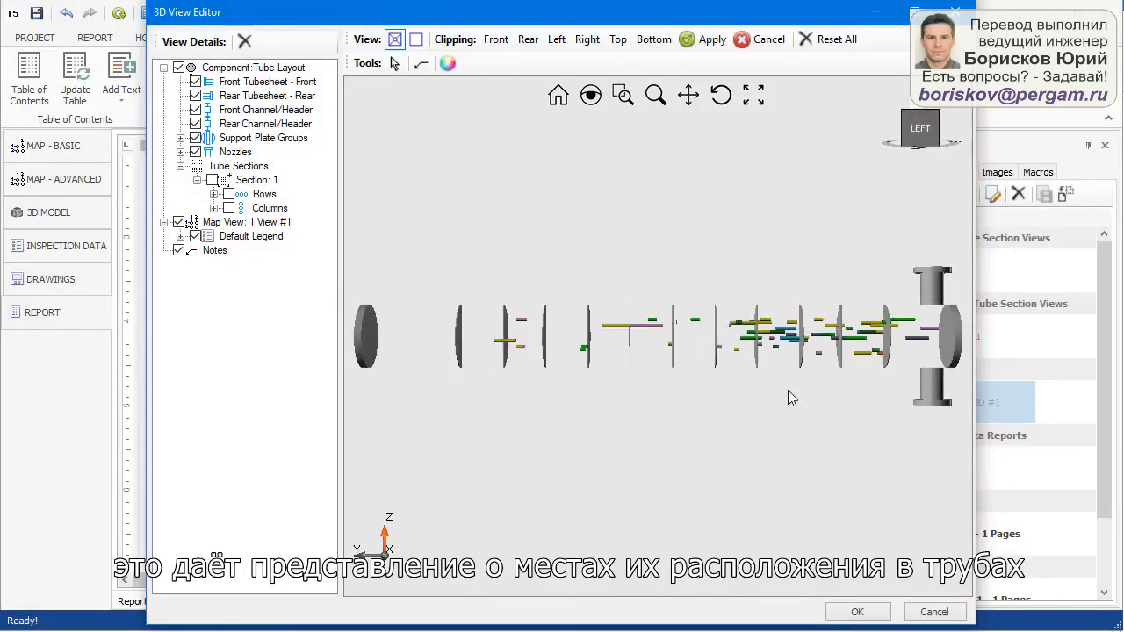
drag(790, 402, 702, 367)
drag(699, 241, 677, 243)
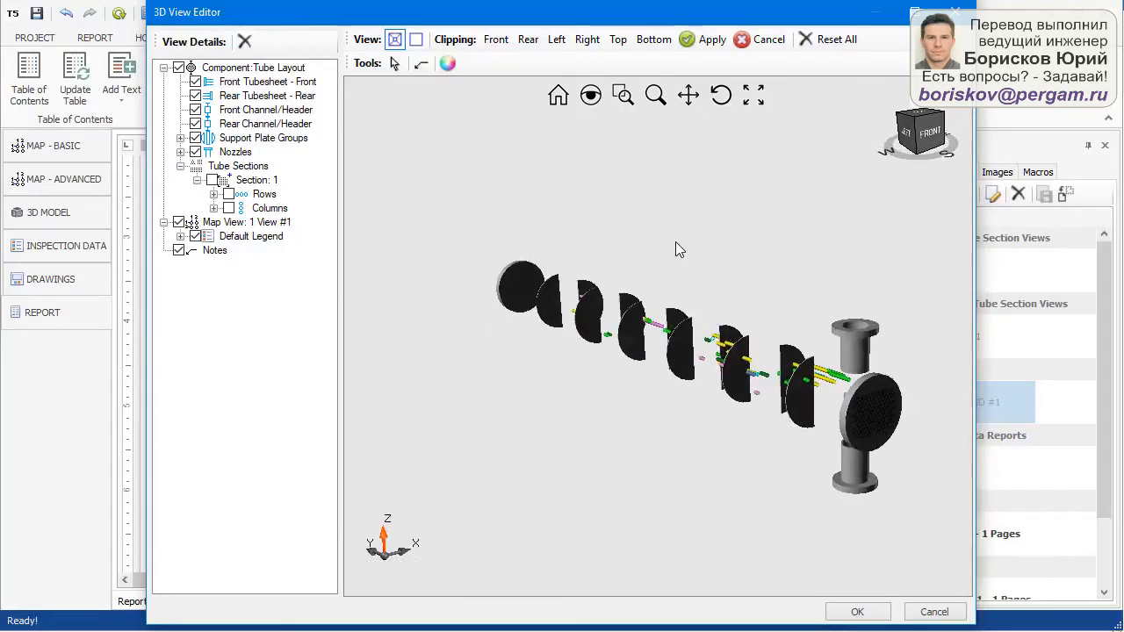
scroll(676, 242, up, 5)
drag(743, 290, 656, 347)
drag(742, 420, 672, 463)
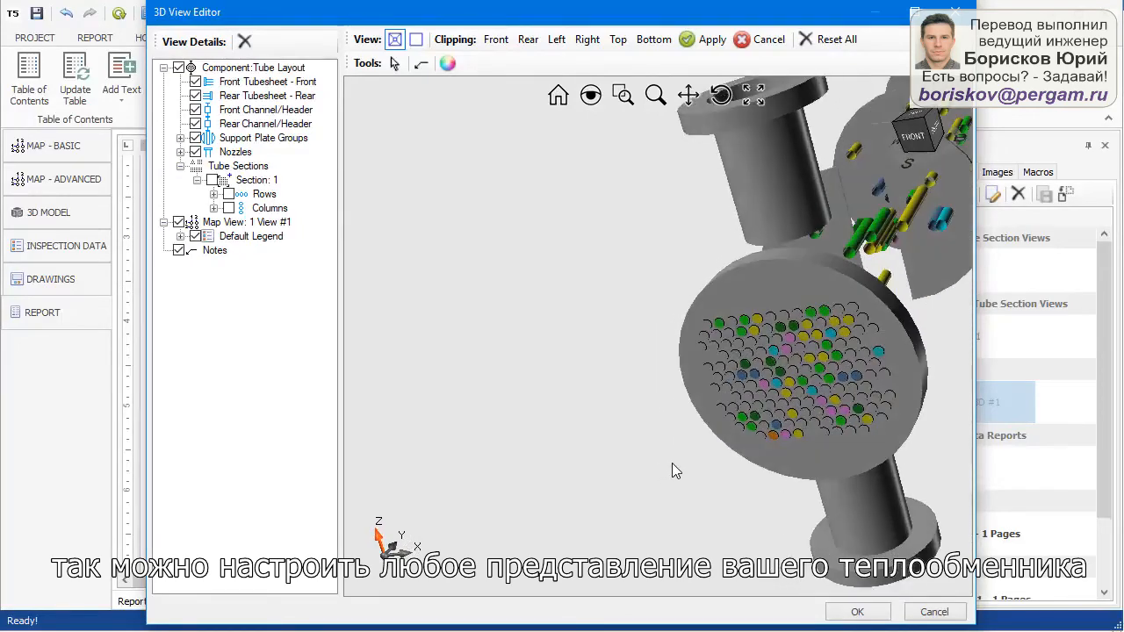
Set the 3D view to an angled close-up of the front tubesheet with the defects behind it and apply it to the report.
click(931, 132)
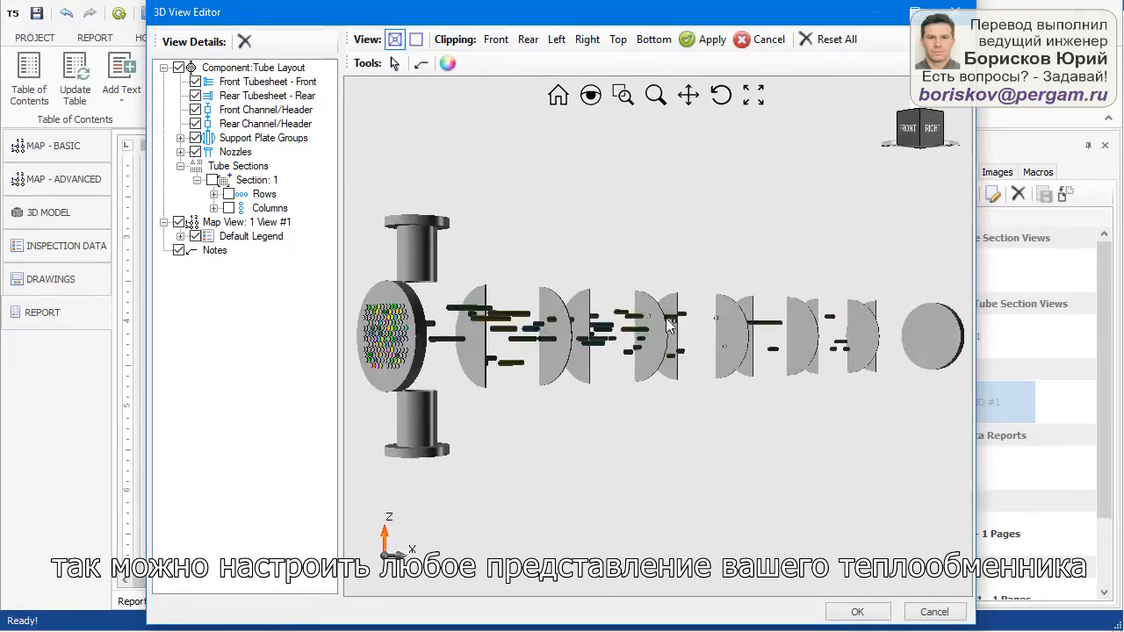
drag(504, 394, 595, 259)
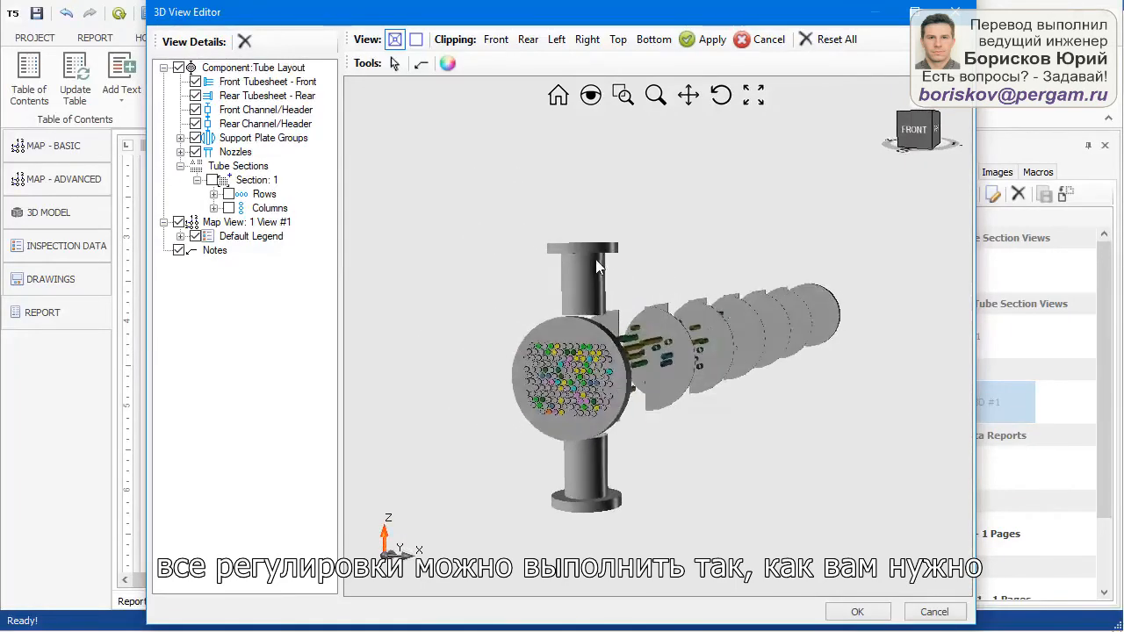
scroll(589, 380, up, 5)
scroll(589, 384, up, 1)
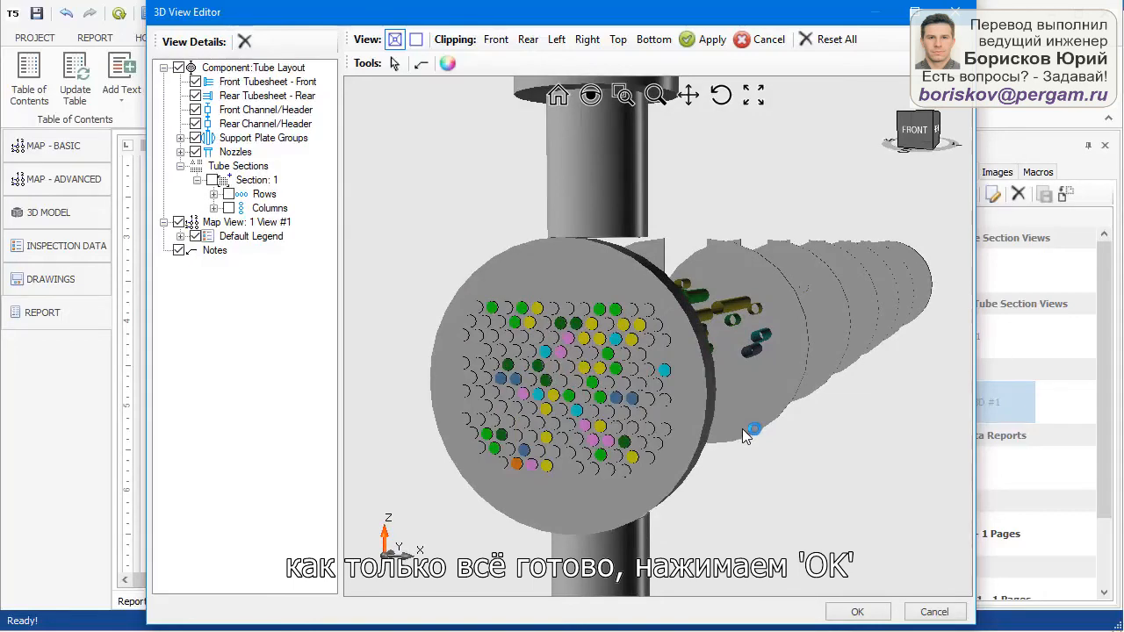
click(857, 612)
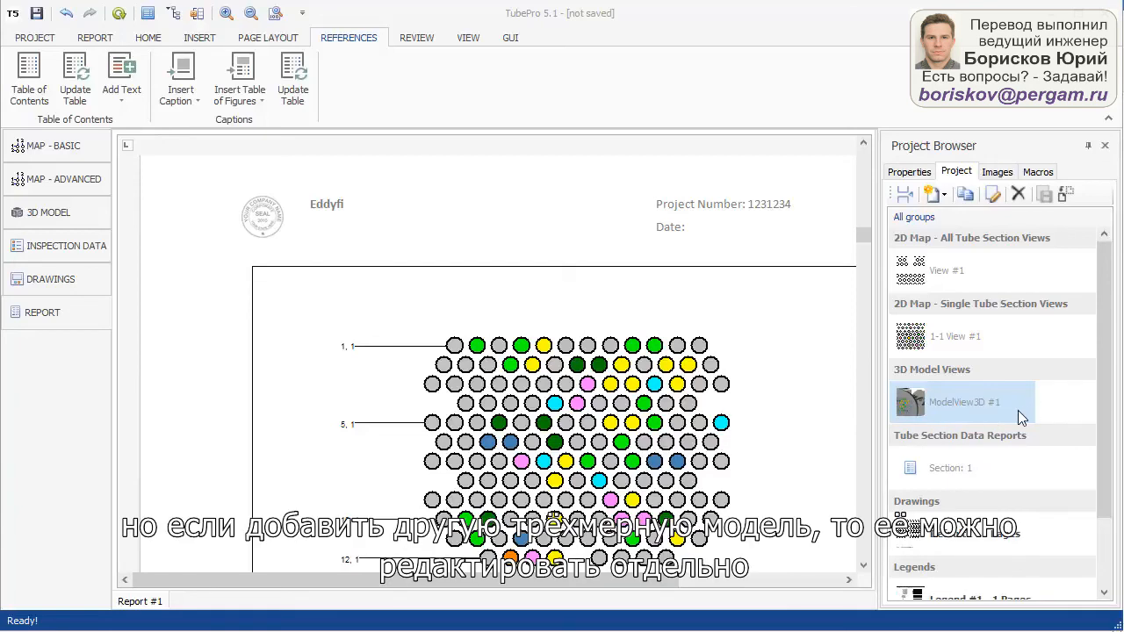
Look back through the report's drawing and updated 3D model views and return to the title page.
click(949, 340)
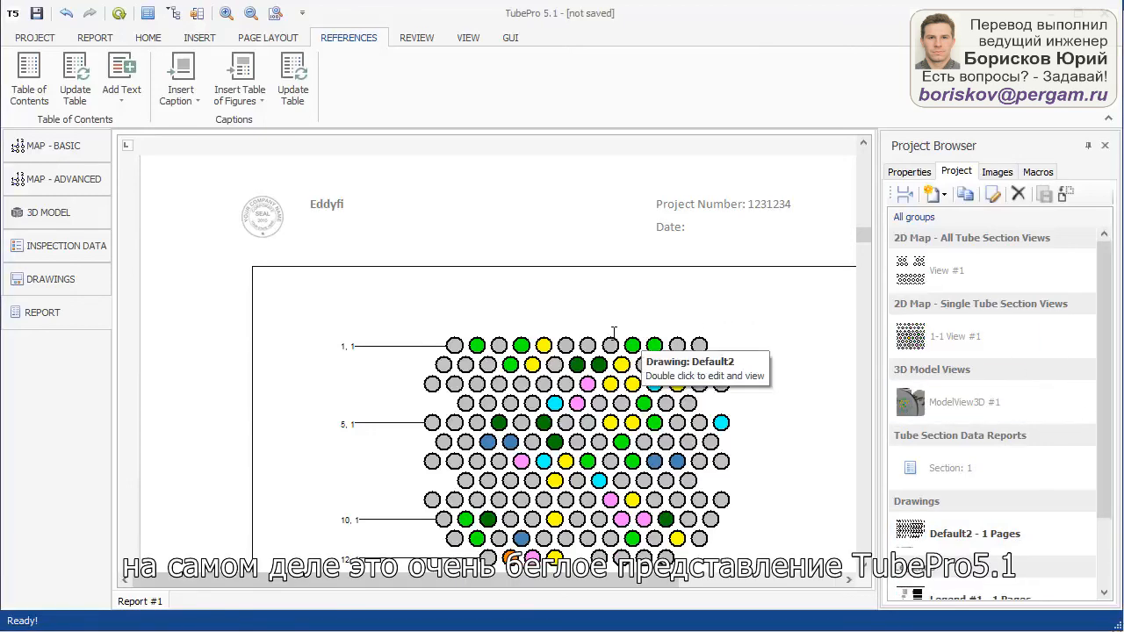
scroll(614, 333, down, 1)
scroll(612, 332, up, 10)
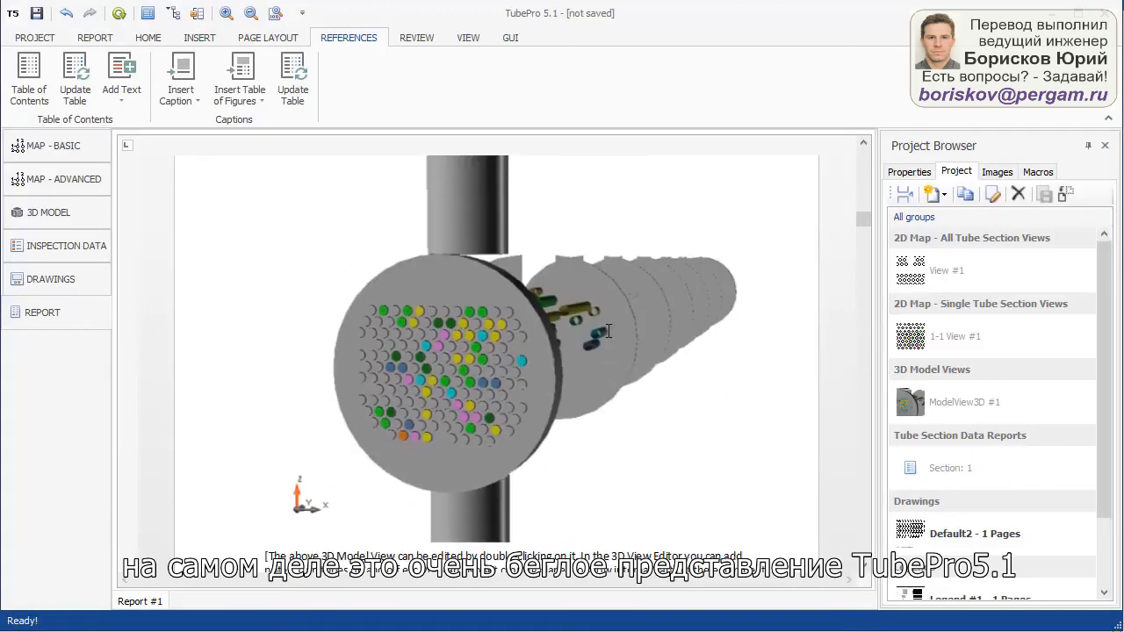
scroll(609, 331, up, 3)
scroll(610, 334, up, 12)
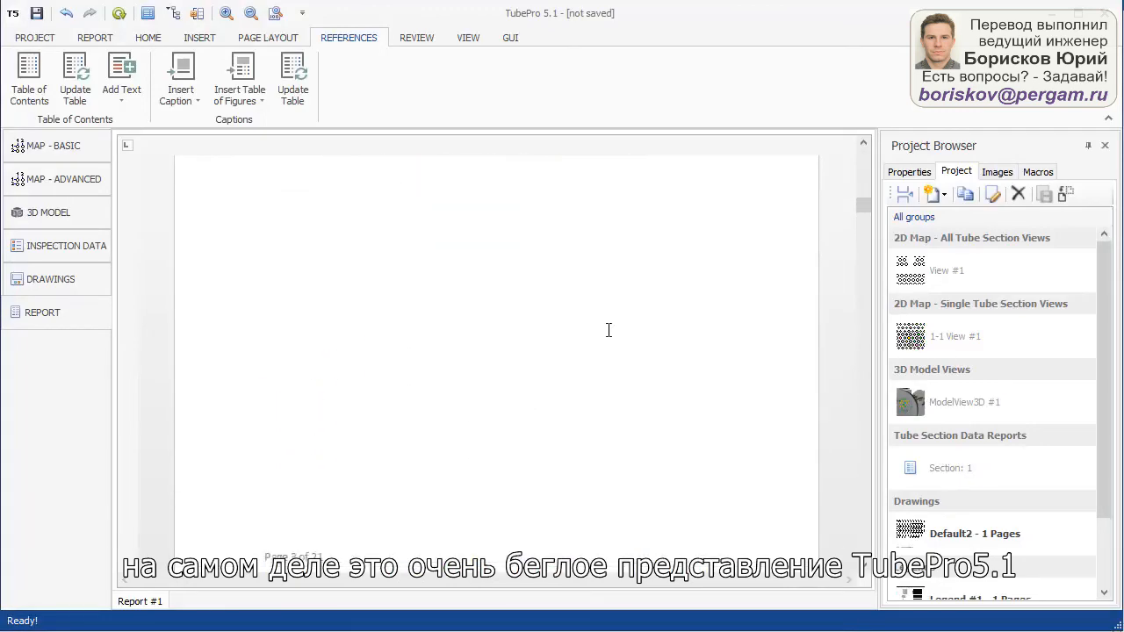
scroll(610, 339, up, 3)
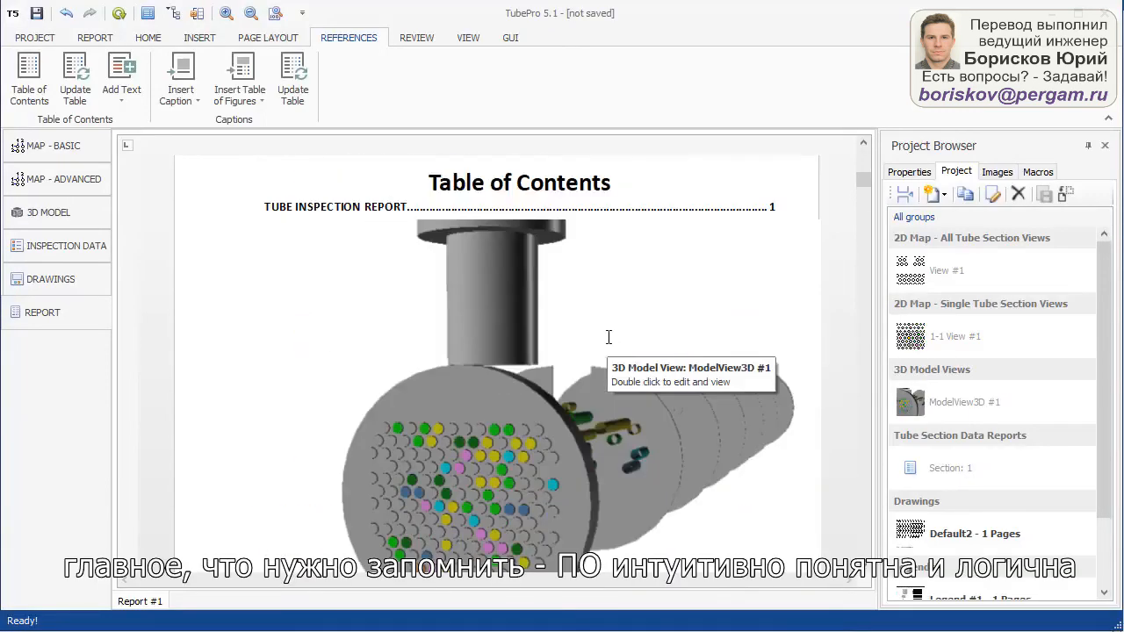
scroll(609, 337, up, 9)
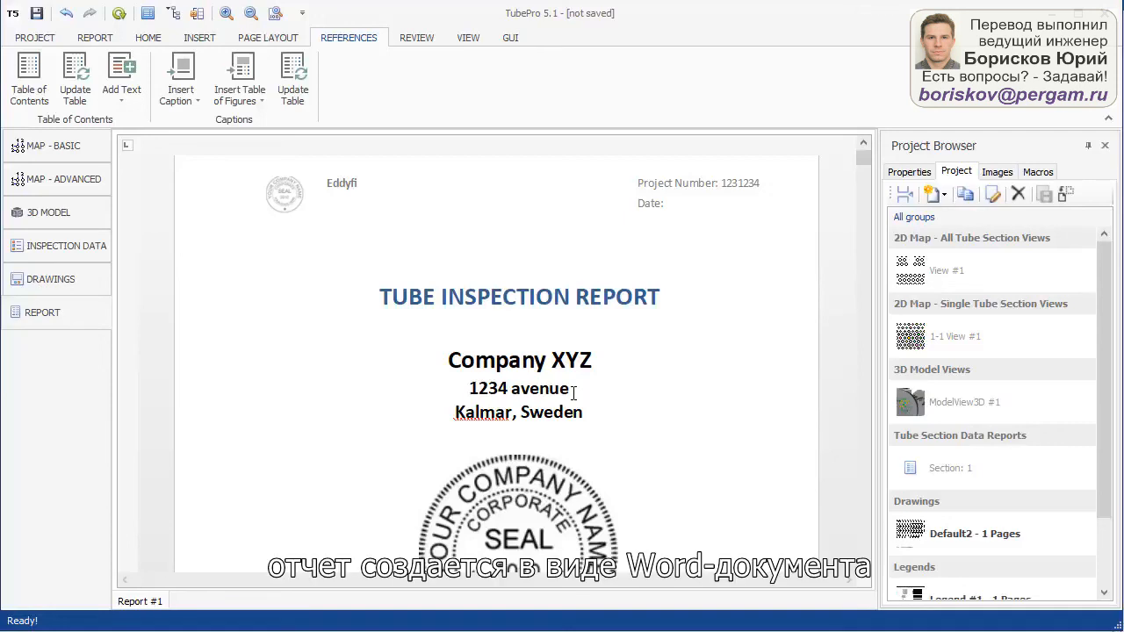
Bring up the project's saving and export commands after checking the report's output commands.
click(102, 38)
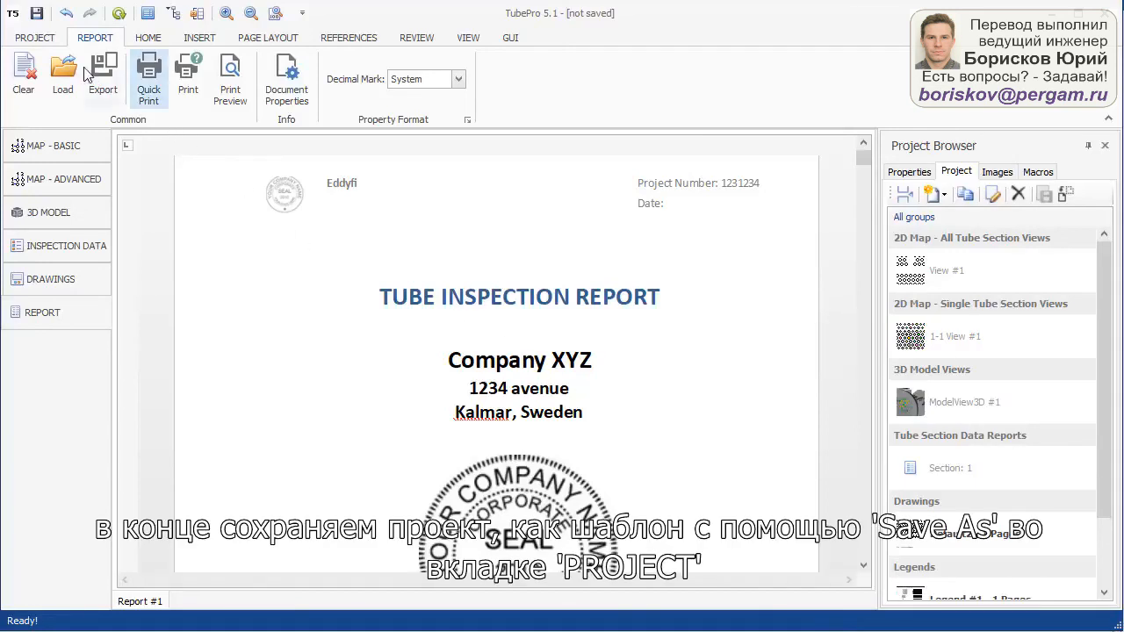
click(39, 39)
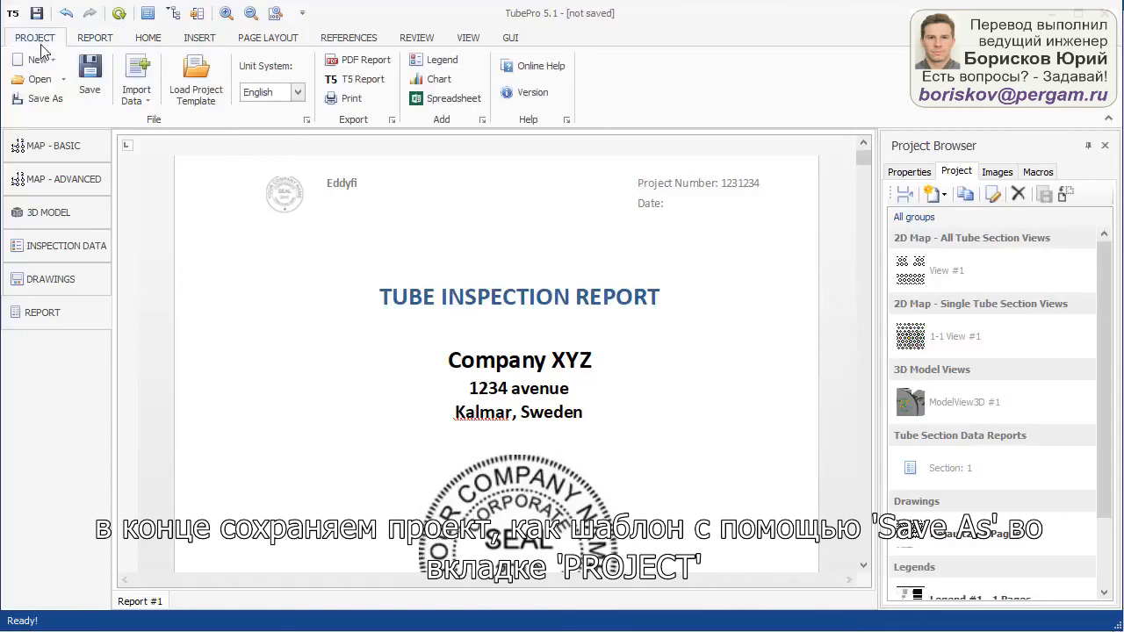